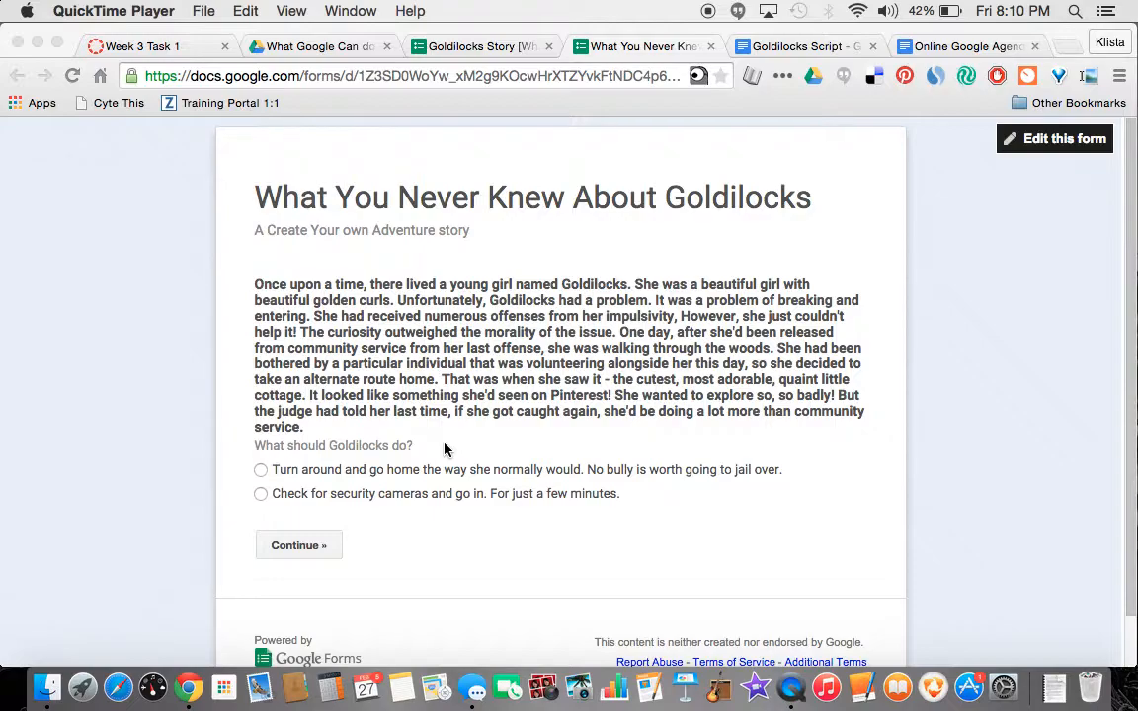
Step: Play through the live Goldilocks form, choosing to turn around and go home both times until The End, and leave it without submitting
{"action": "left_click", "coordinate": [259, 475]}
{"action": "left_click", "coordinate": [260, 472]}
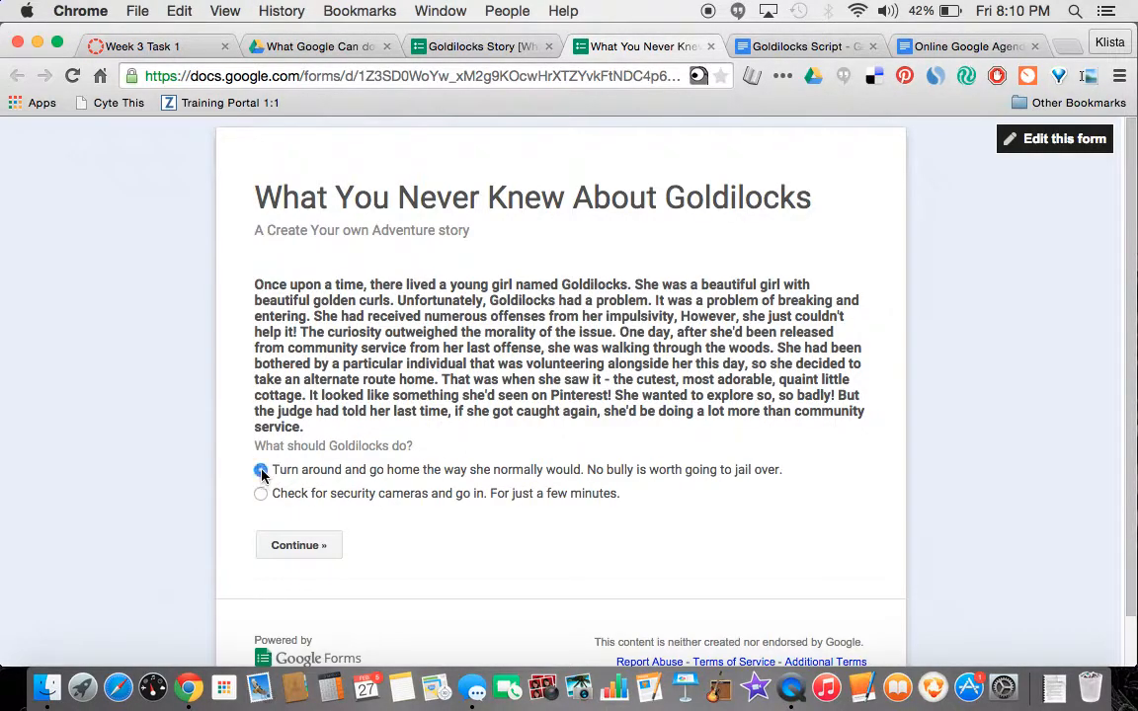
{"action": "left_click", "coordinate": [317, 550]}
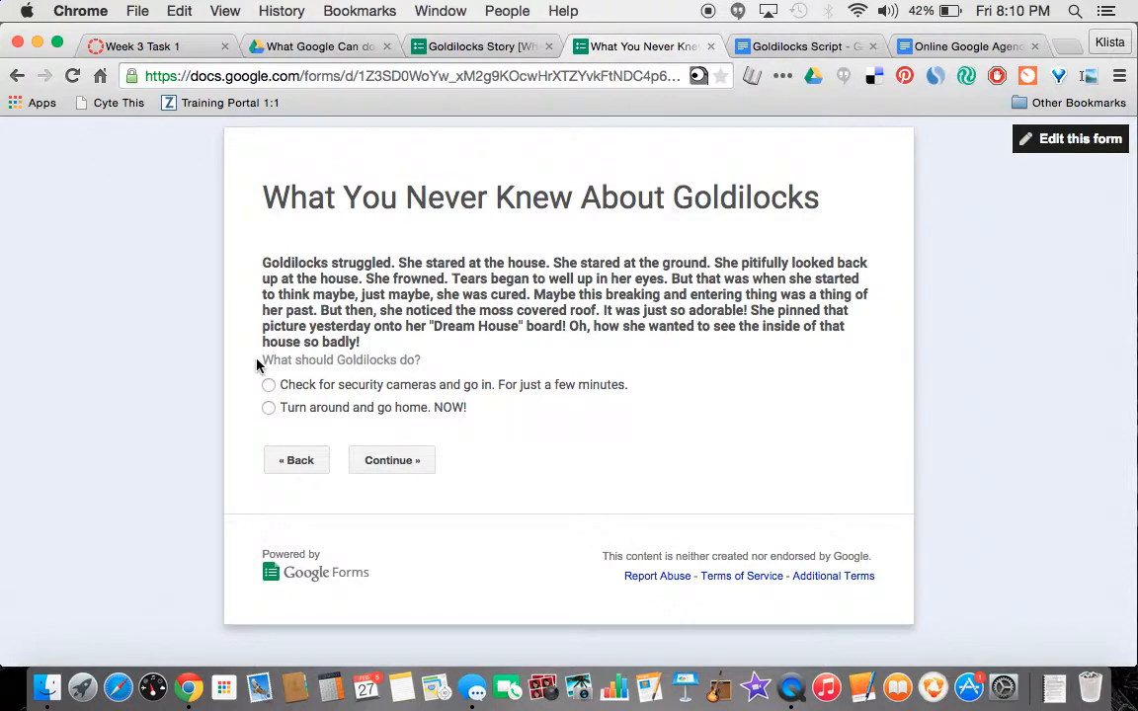
{"action": "left_click", "coordinate": [269, 408]}
{"action": "left_click", "coordinate": [394, 462]}
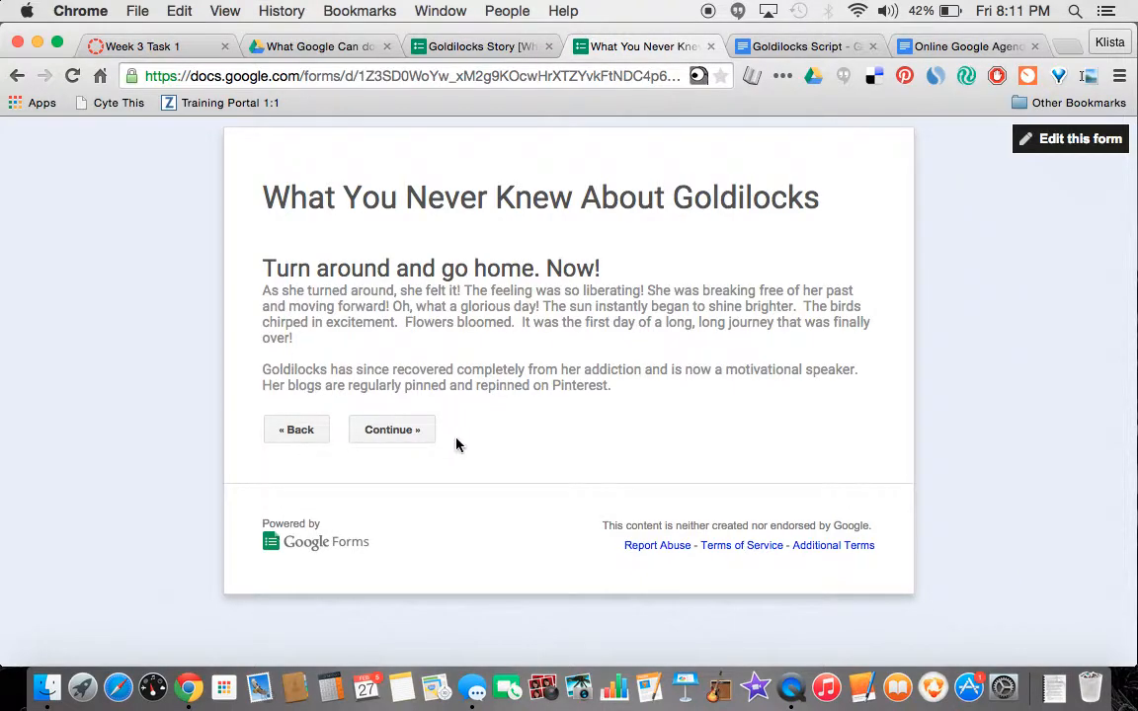
{"action": "left_click", "coordinate": [400, 429]}
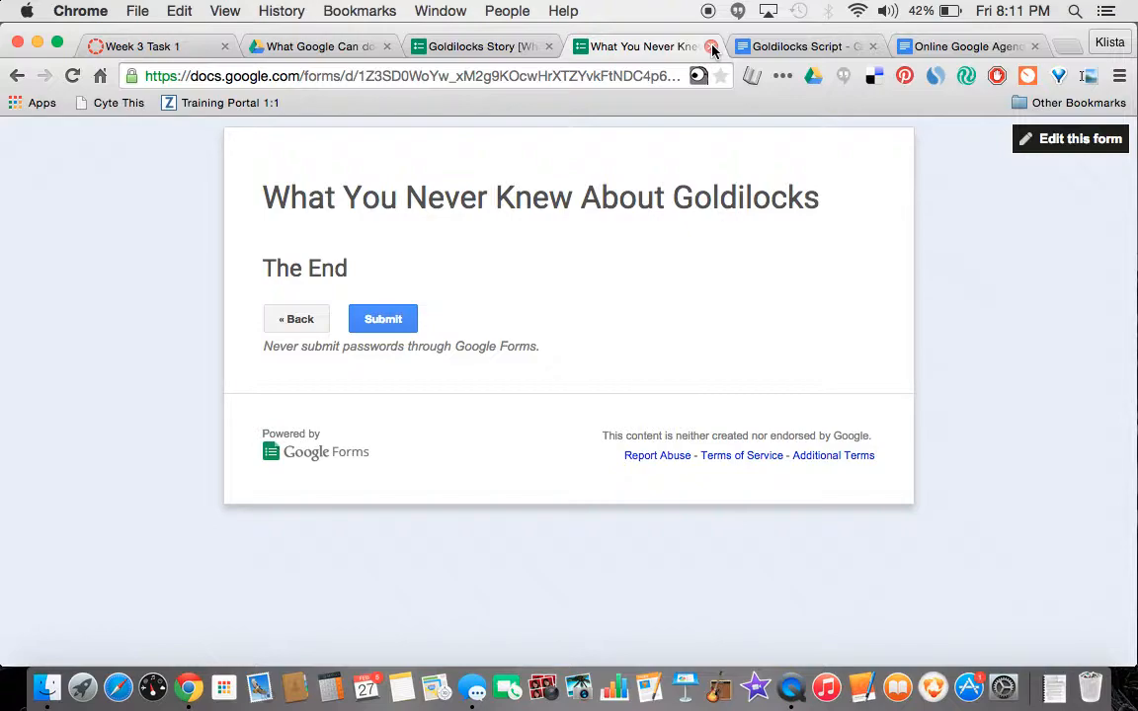
{"action": "left_click", "coordinate": [711, 46]}
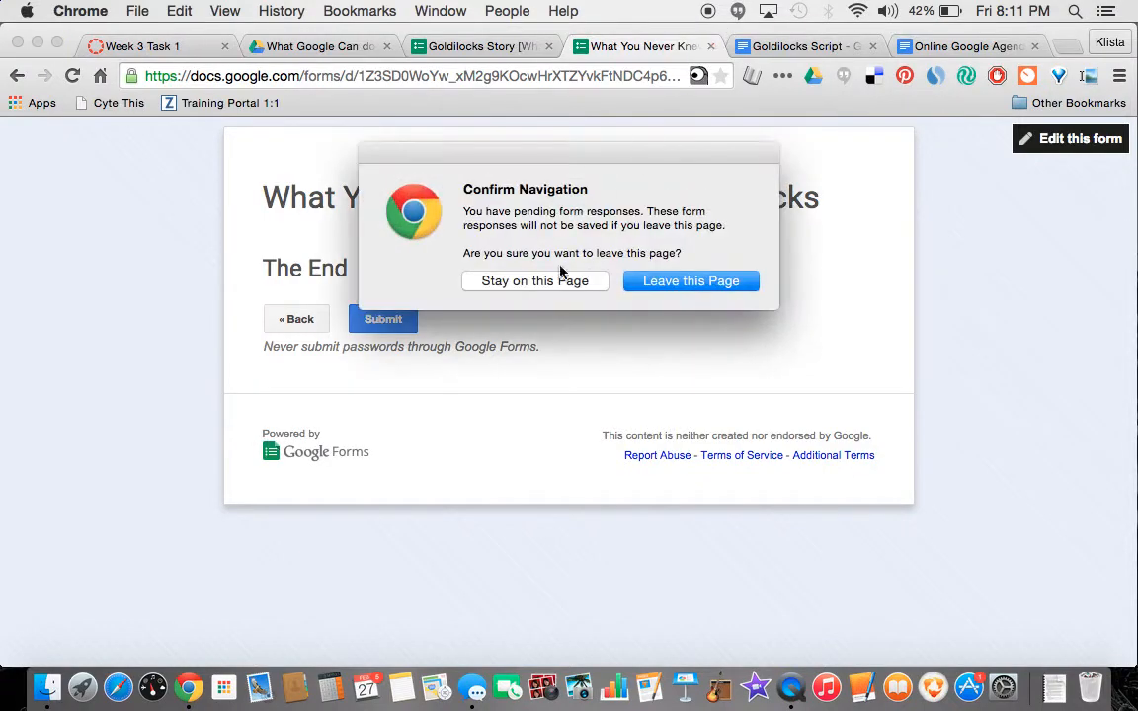
{"action": "left_click", "coordinate": [650, 282]}
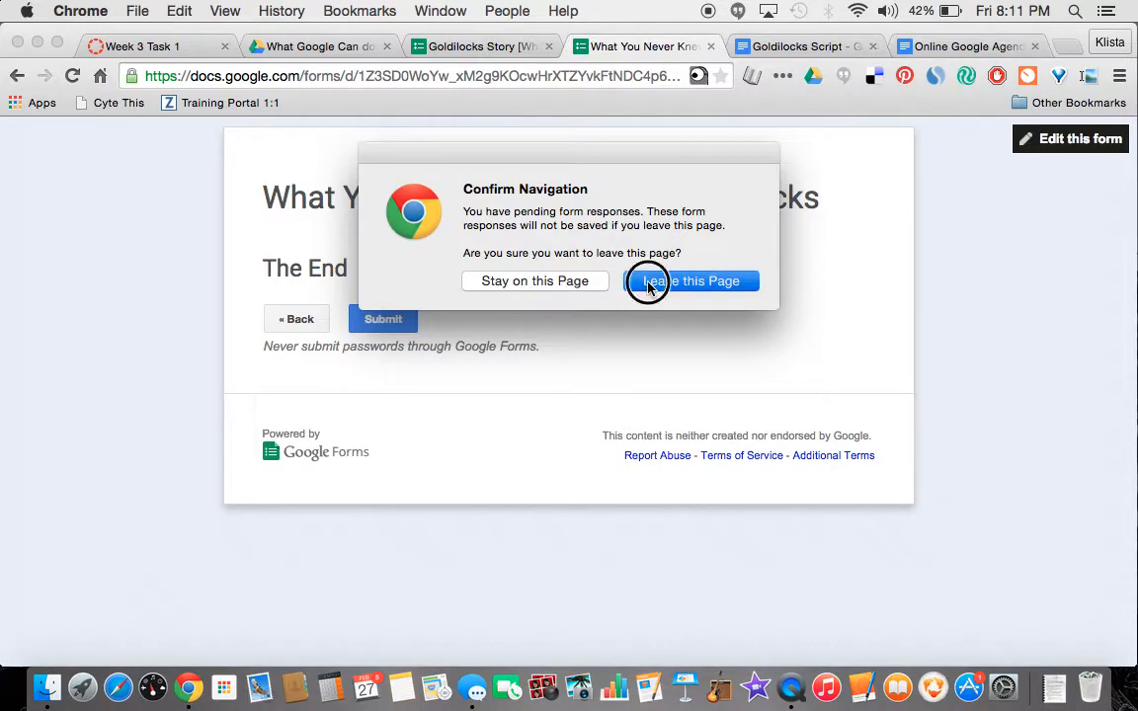
Step: Review the Goldilocks Script document, examining the story paragraphs and the choices listed after each one
{"action": "left_click", "coordinate": [721, 44]}
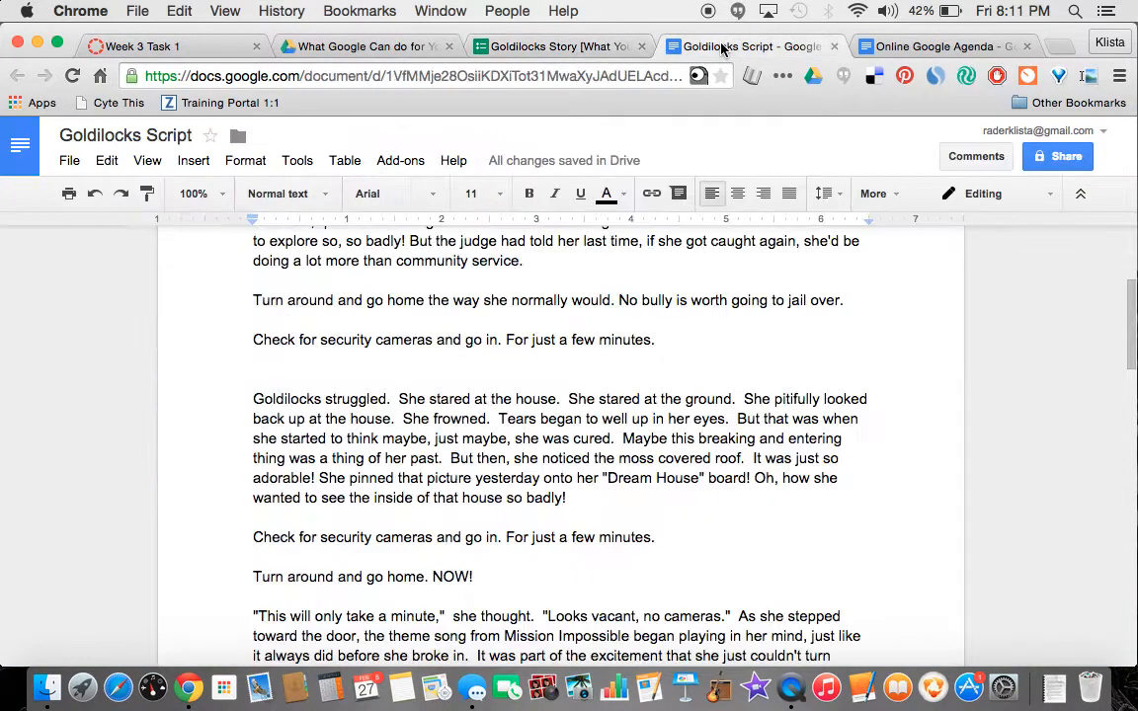
{"action": "scroll", "coordinate": [356, 385], "scroll_direction": "up", "scroll_amount": 5}
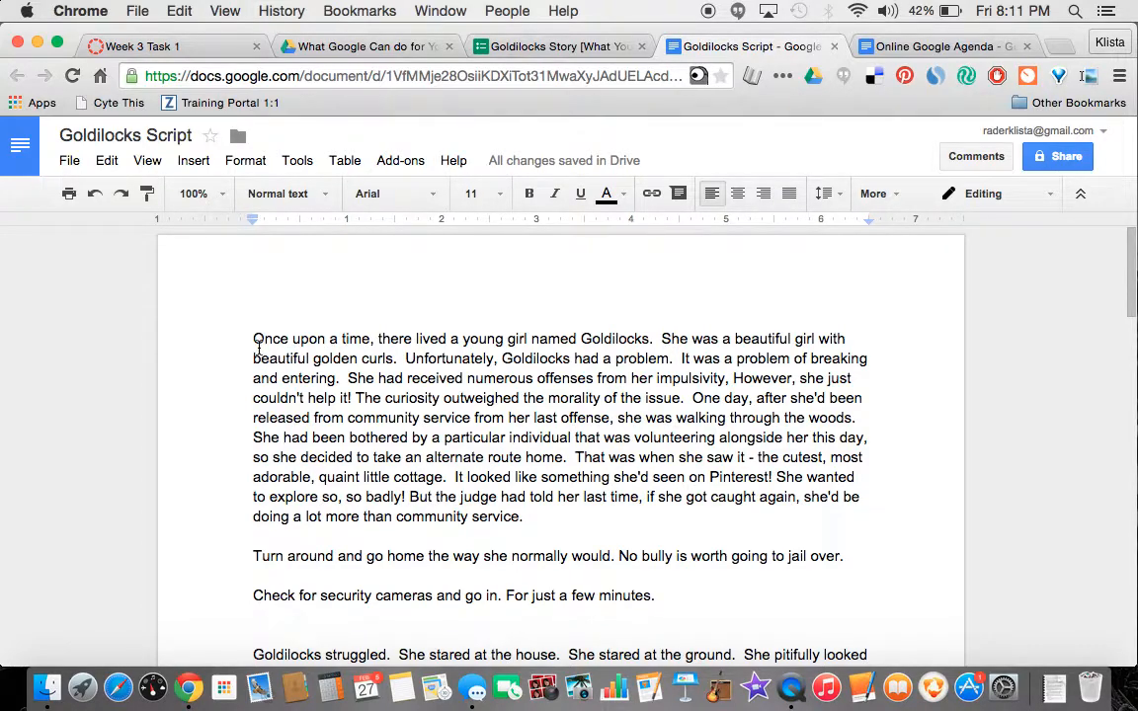
{"action": "scroll", "coordinate": [237, 506], "scroll_direction": "down", "scroll_amount": 2}
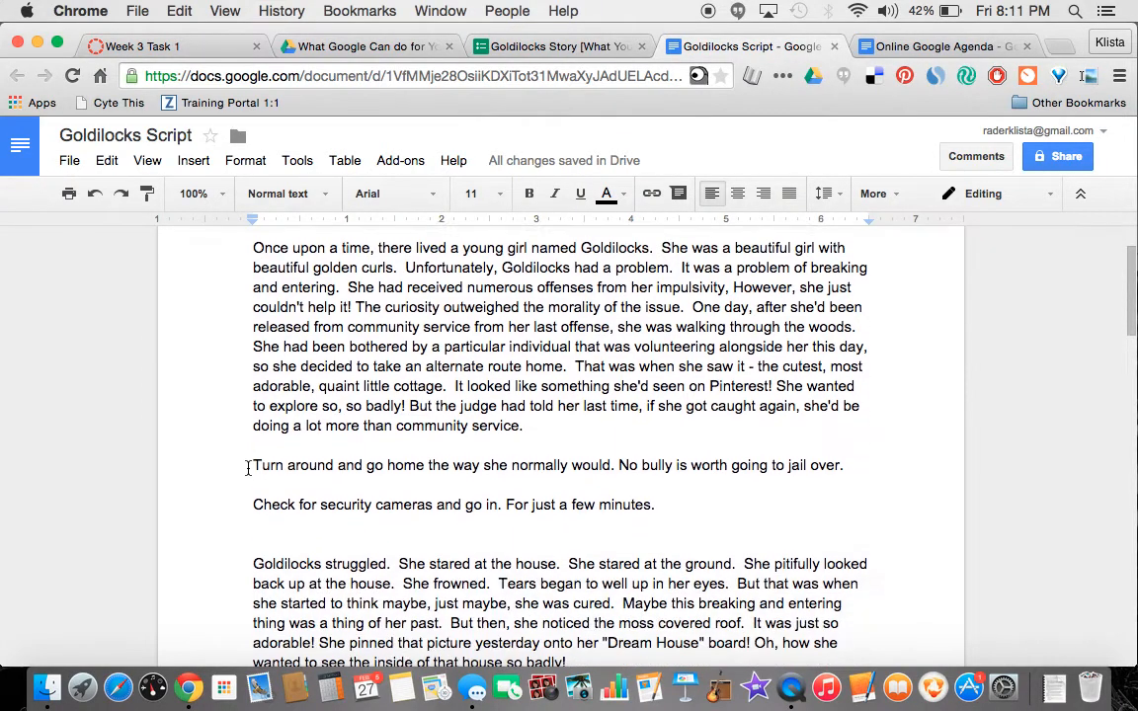
{"action": "scroll", "coordinate": [251, 553], "scroll_direction": "down", "scroll_amount": 3}
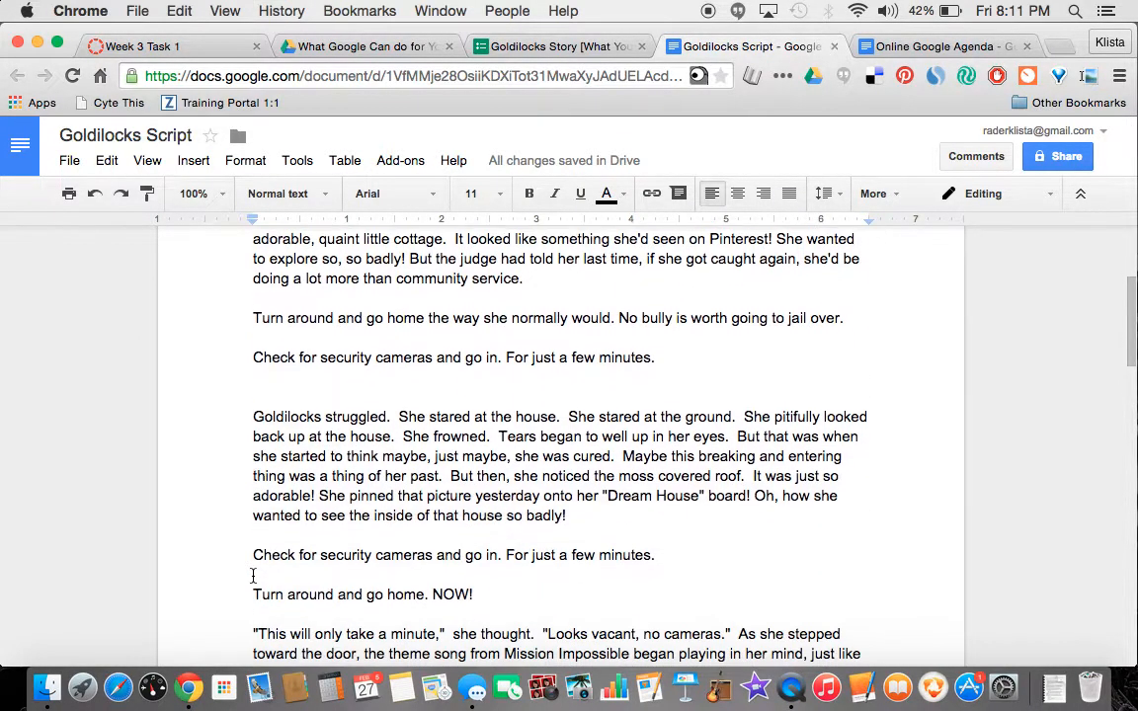
{"action": "scroll", "coordinate": [254, 592], "scroll_direction": "down", "scroll_amount": 3}
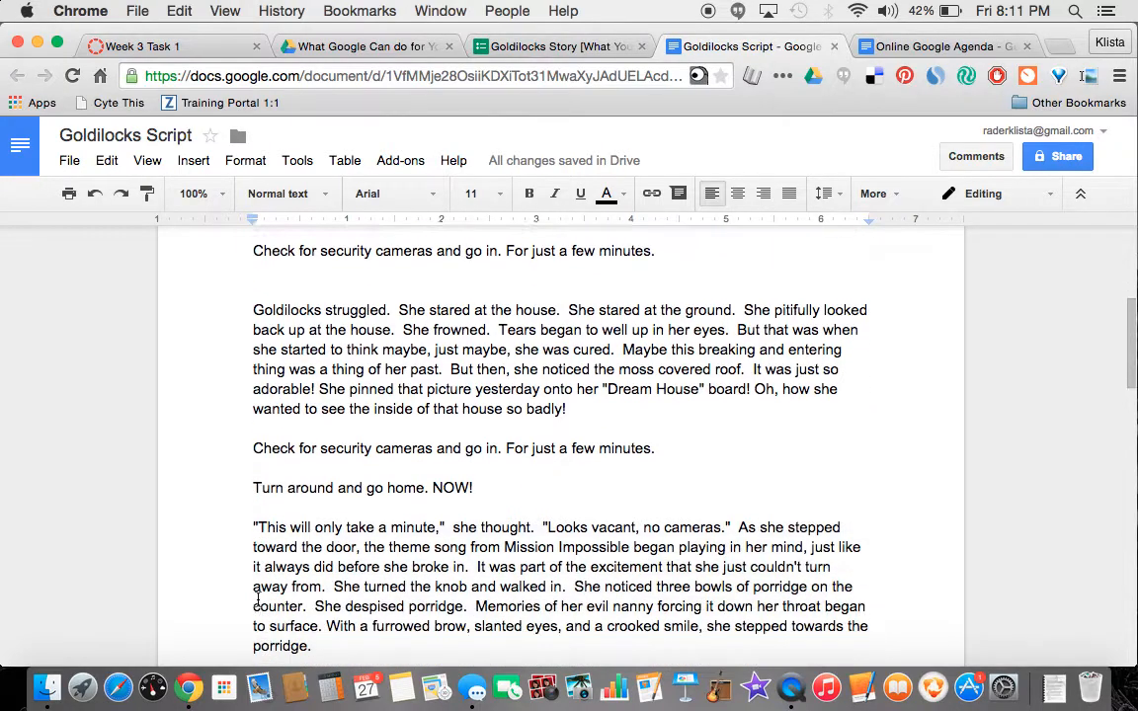
{"action": "scroll", "coordinate": [255, 594], "scroll_direction": "down", "scroll_amount": 2}
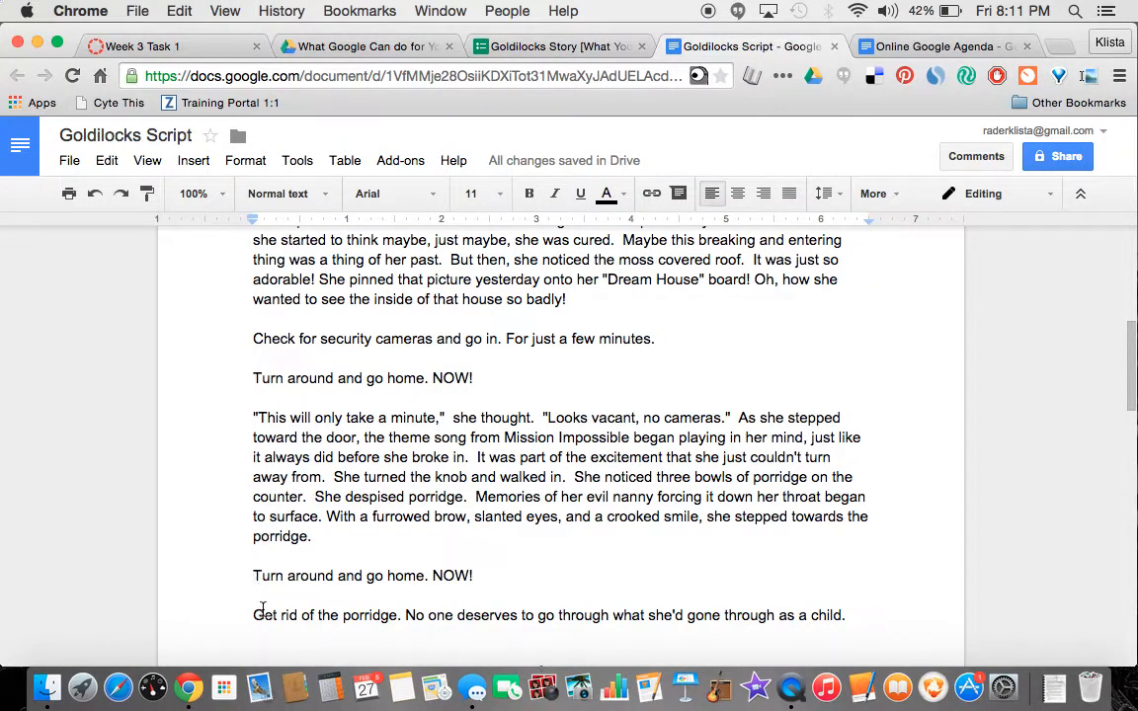
{"action": "scroll", "coordinate": [255, 617], "scroll_direction": "down", "scroll_amount": 3}
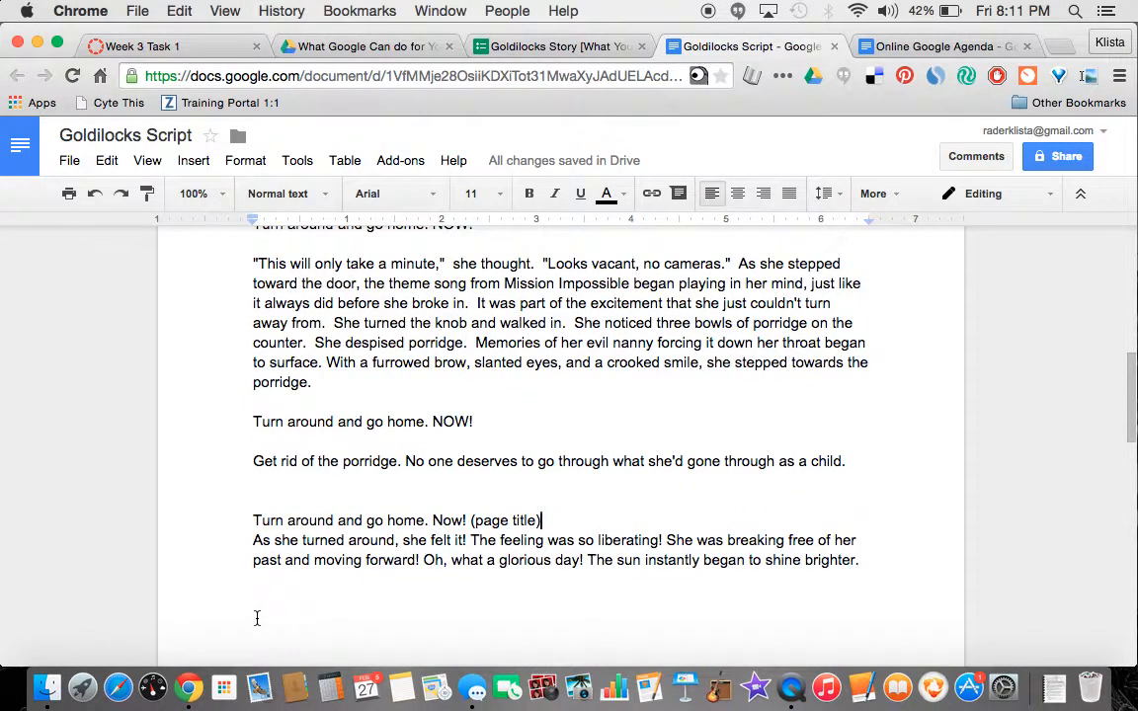
{"action": "scroll", "coordinate": [255, 617], "scroll_direction": "up", "scroll_amount": 4}
{"action": "scroll", "coordinate": [255, 617], "scroll_direction": "up", "scroll_amount": 8}
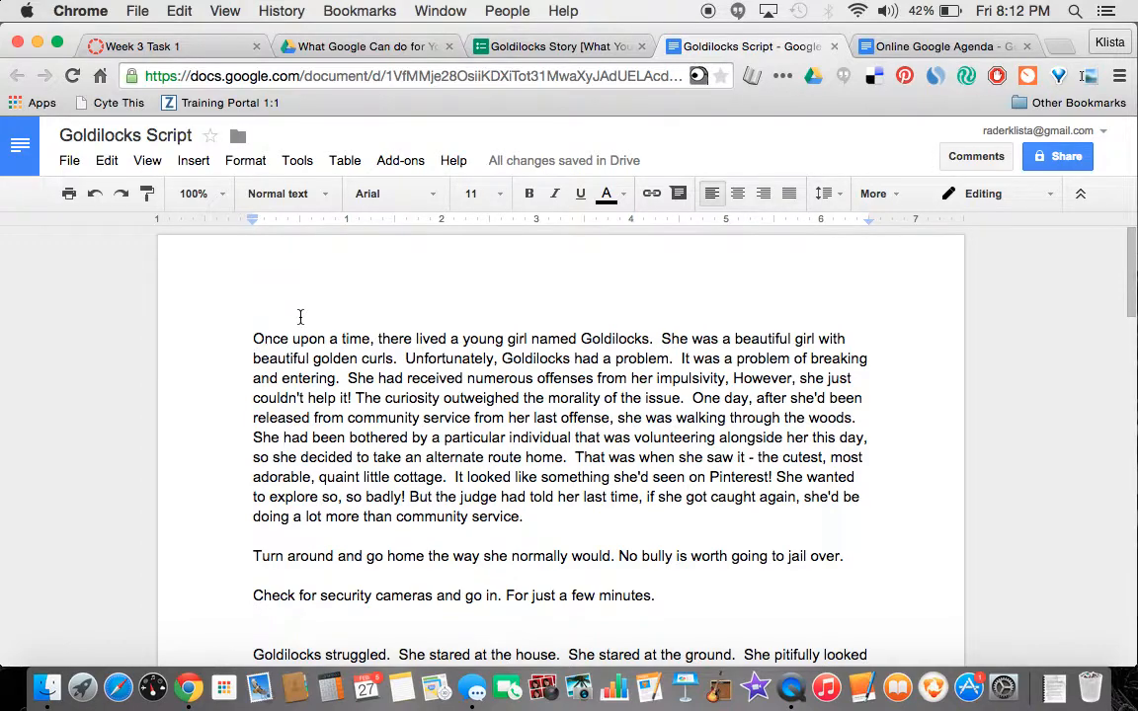
Step: Create a new Google Form in the Drive folder "What Google Can do for You"
{"action": "left_click", "coordinate": [367, 47]}
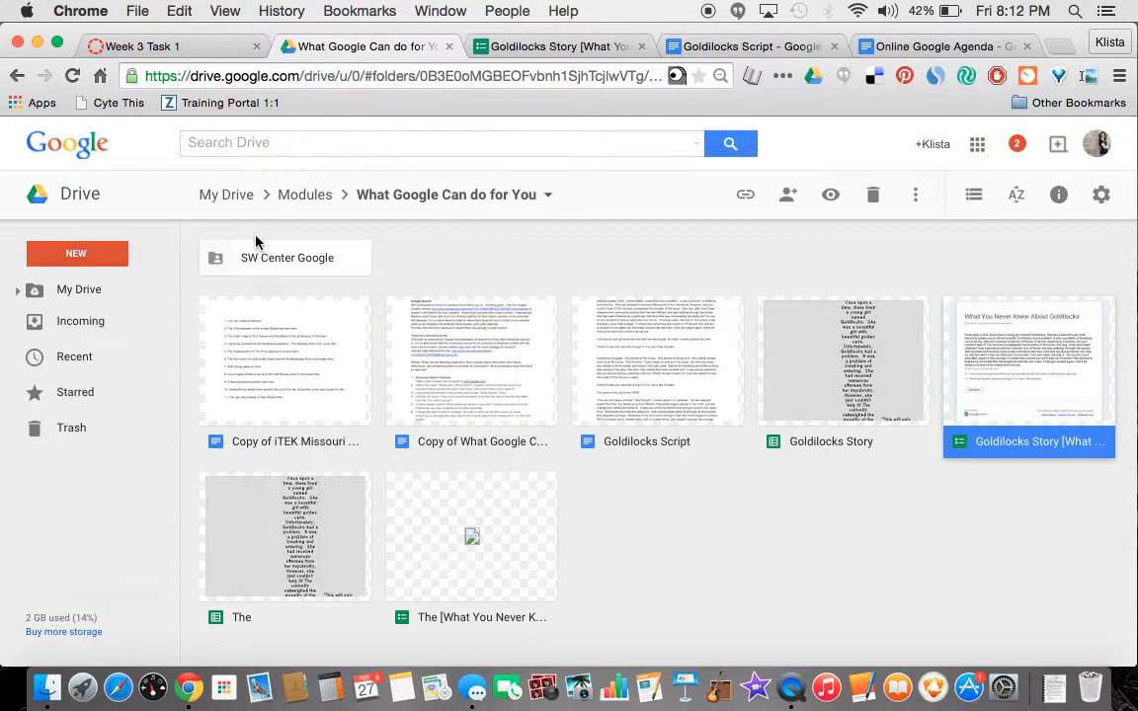
{"action": "left_click", "coordinate": [103, 255]}
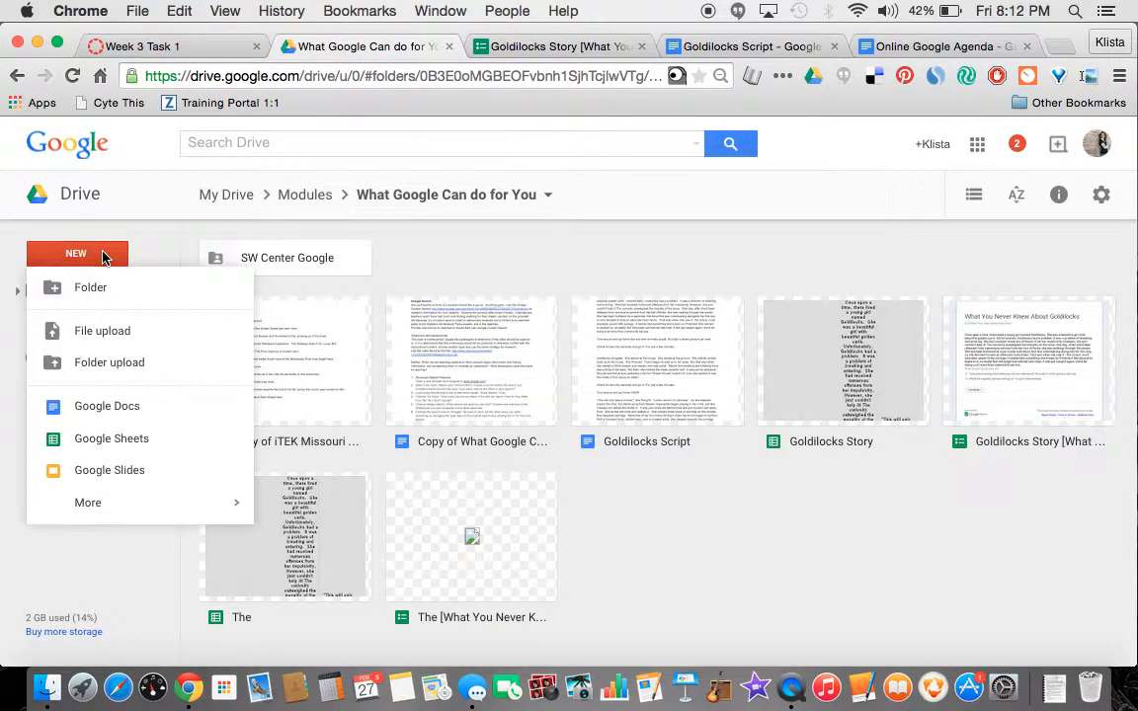
{"action": "mouse_move", "coordinate": [119, 505]}
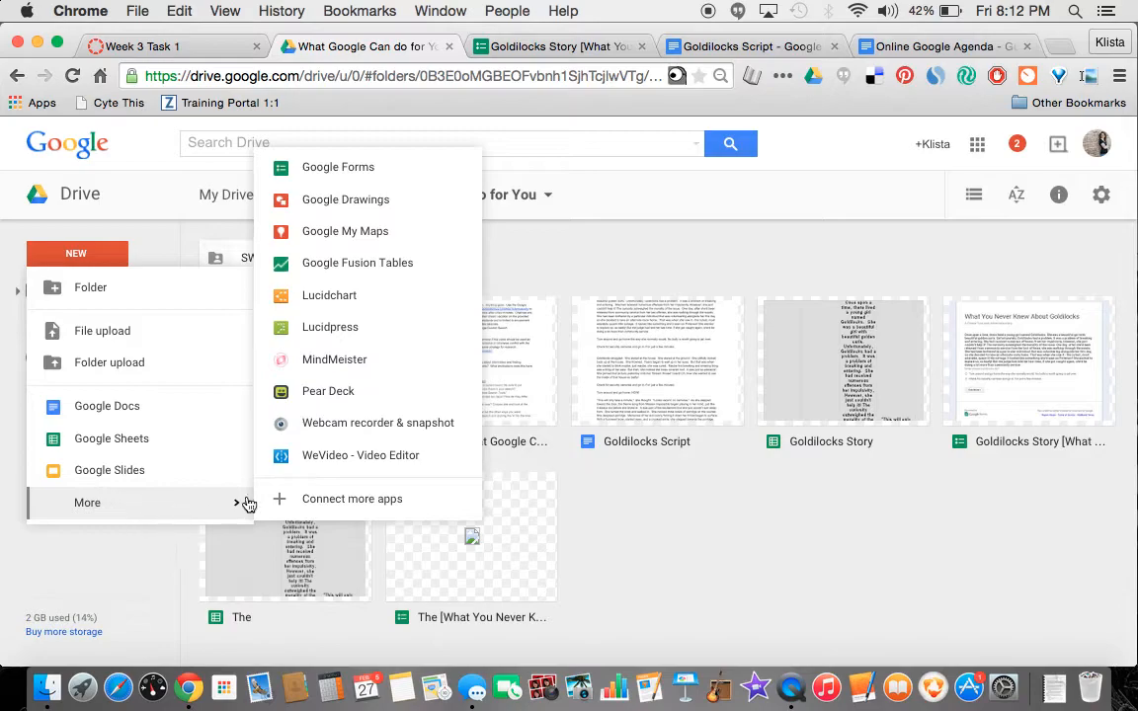
{"action": "left_click", "coordinate": [337, 170]}
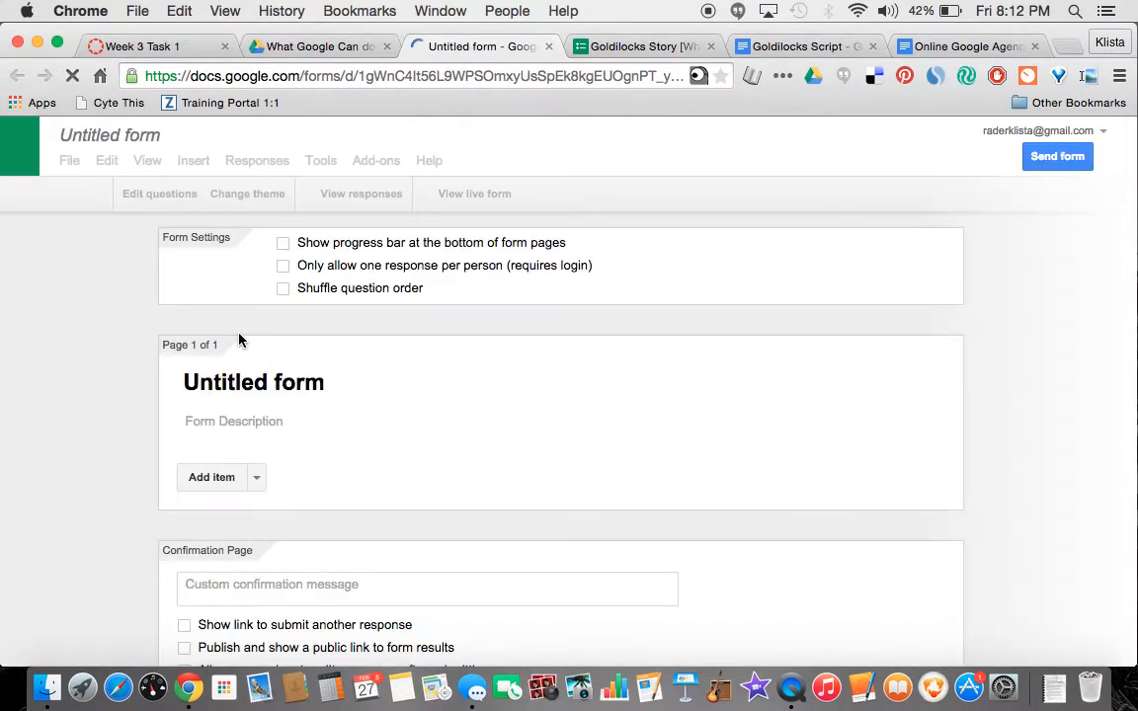
Step: Title the new form "Goldilocks Example" and leave its description empty
{"action": "left_click", "coordinate": [237, 403]}
{"action": "left_click_drag", "start_coordinate": [345, 401], "coordinate": [183, 380]}
{"action": "type", "text": "Go"}
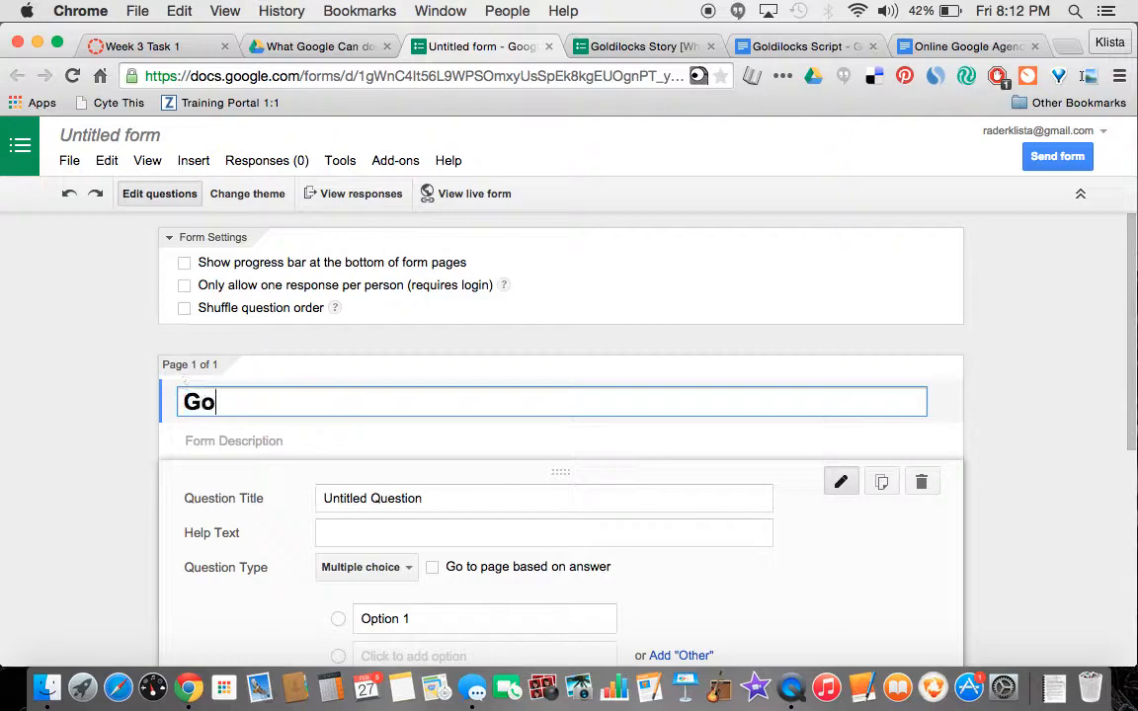
{"action": "type", "text": "ldilock"}
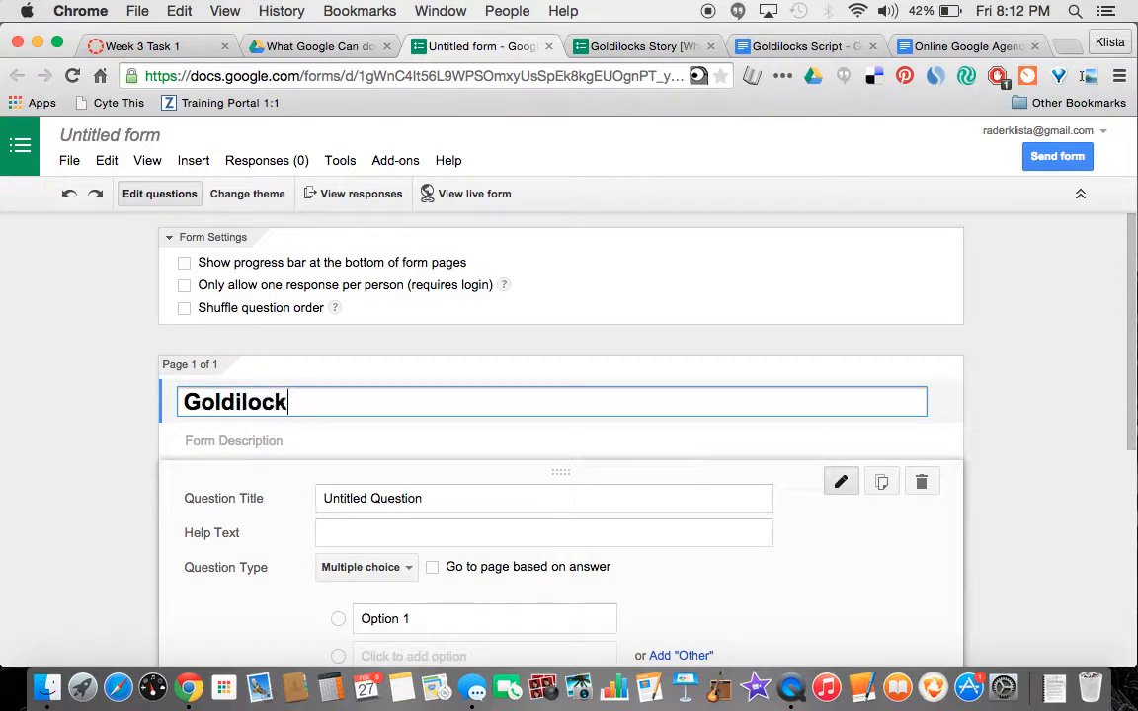
{"action": "type", "text": "s Example"}
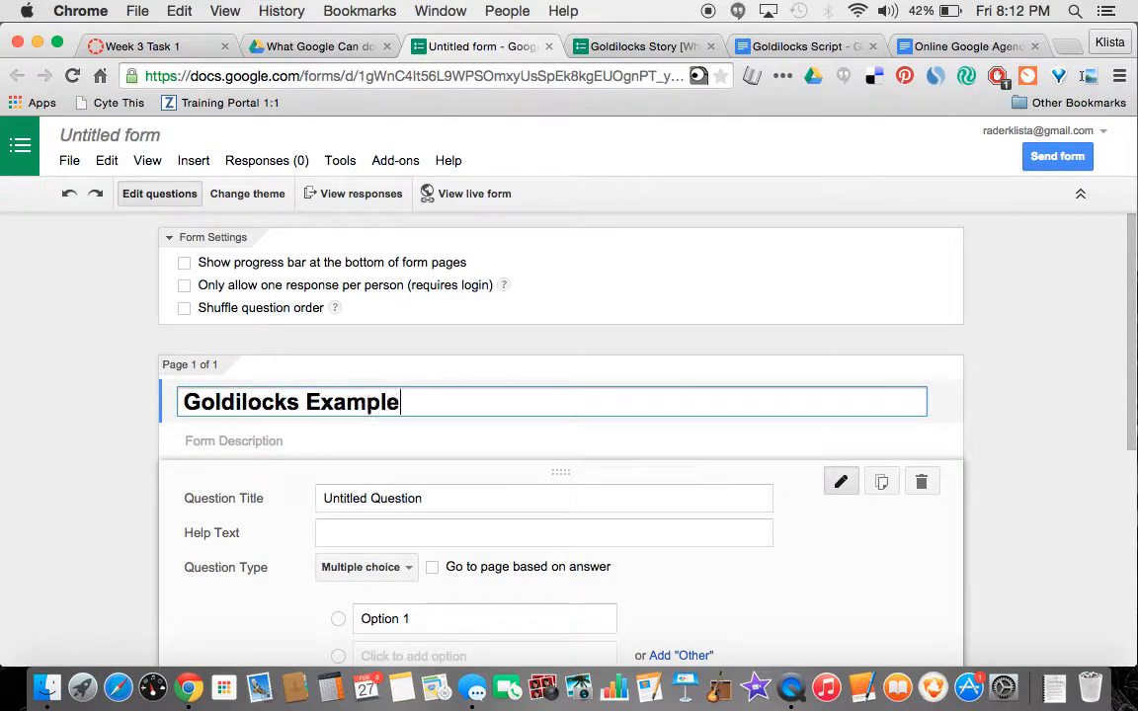
{"action": "left_click", "coordinate": [336, 500]}
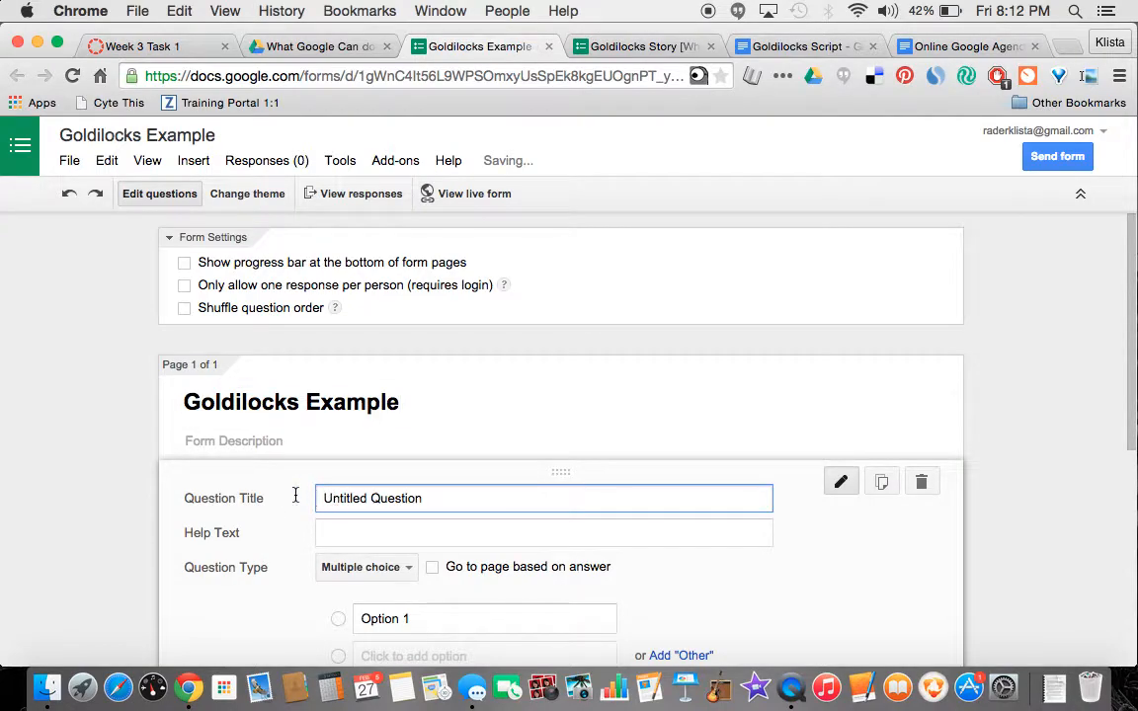
{"action": "left_click", "coordinate": [284, 448]}
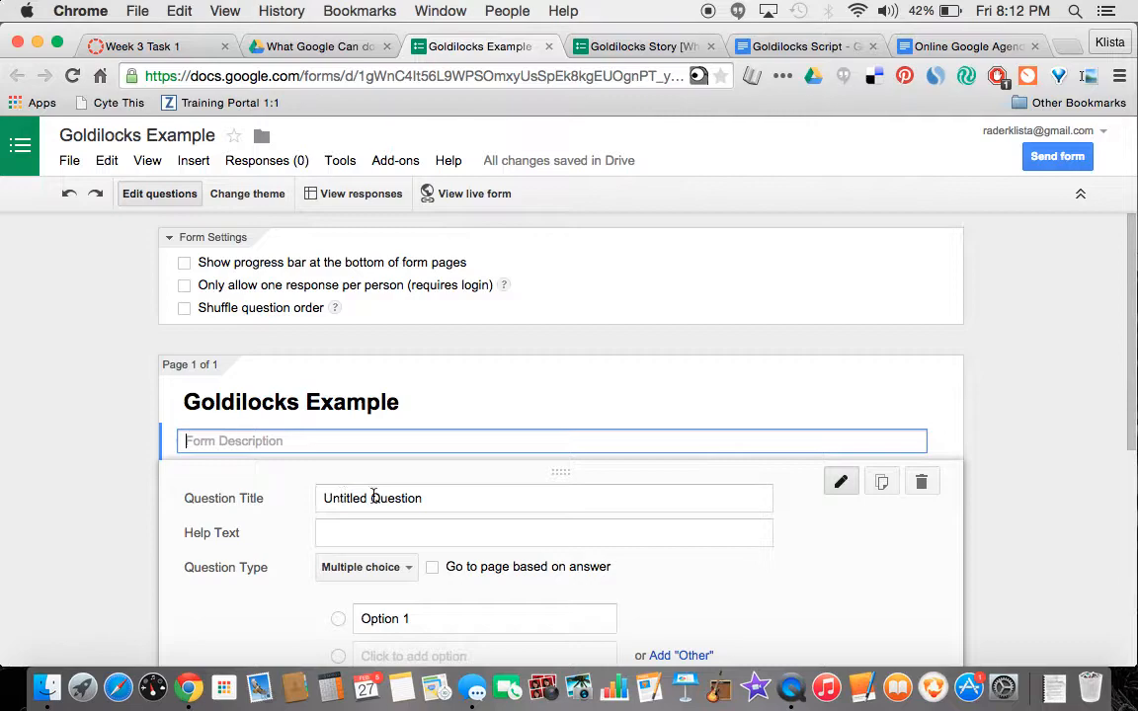
{"action": "scroll", "coordinate": [365, 494], "scroll_direction": "down", "scroll_amount": 1}
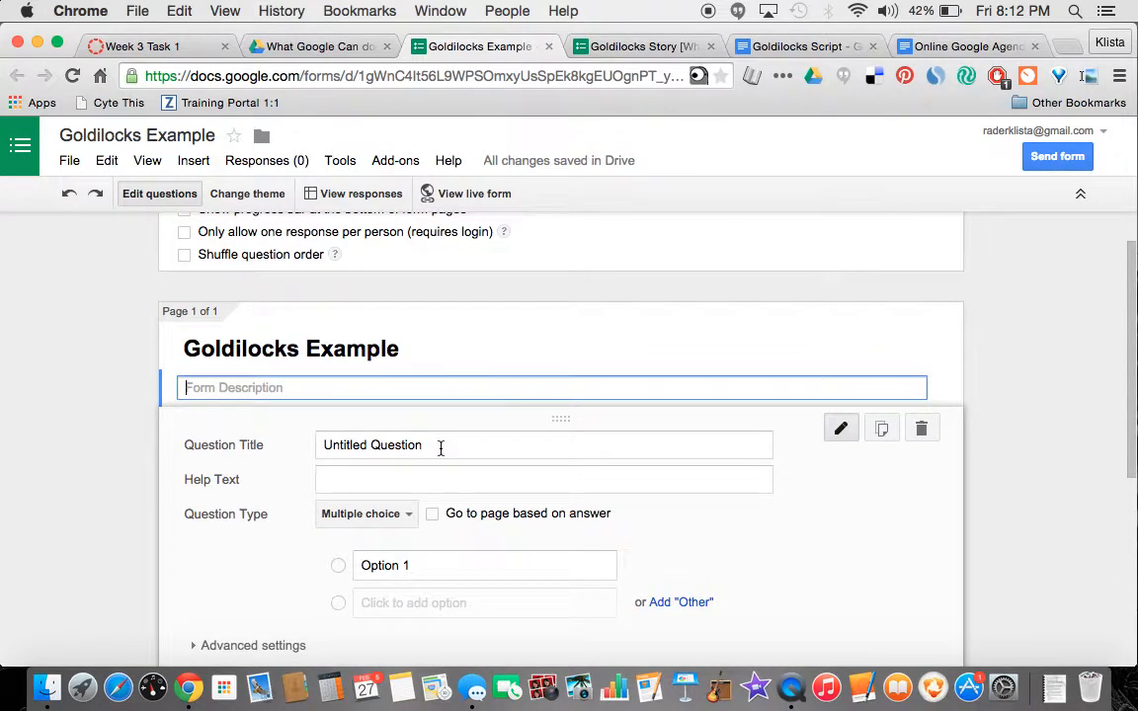
Step: Copy the opening "Once upon a time" paragraph from the Goldilocks Script and paste it over the first question's title
{"action": "left_click", "coordinate": [767, 51]}
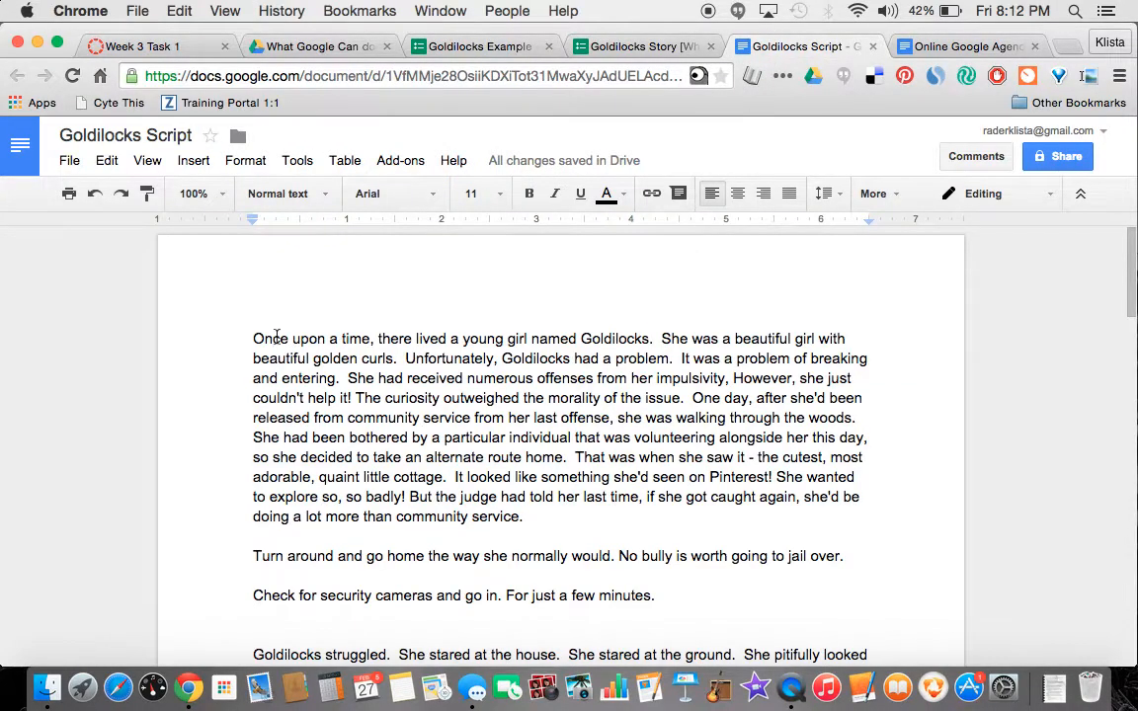
{"action": "left_click_drag", "start_coordinate": [253, 337], "coordinate": [538, 516]}
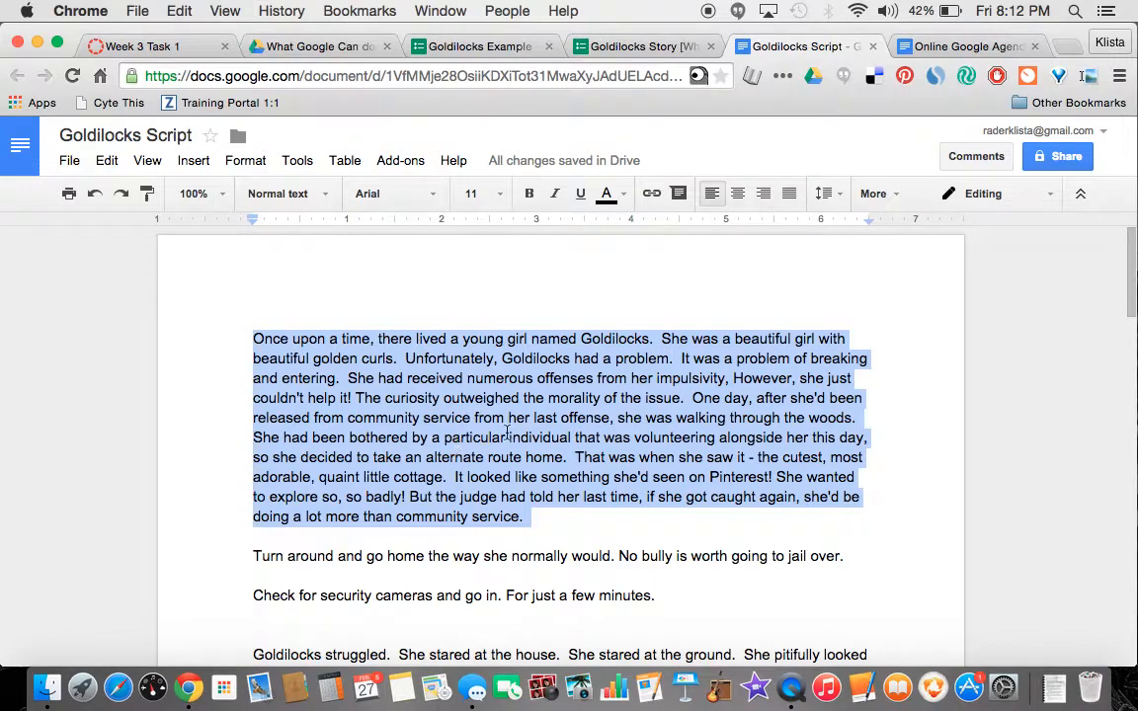
{"action": "left_click", "coordinate": [617, 47]}
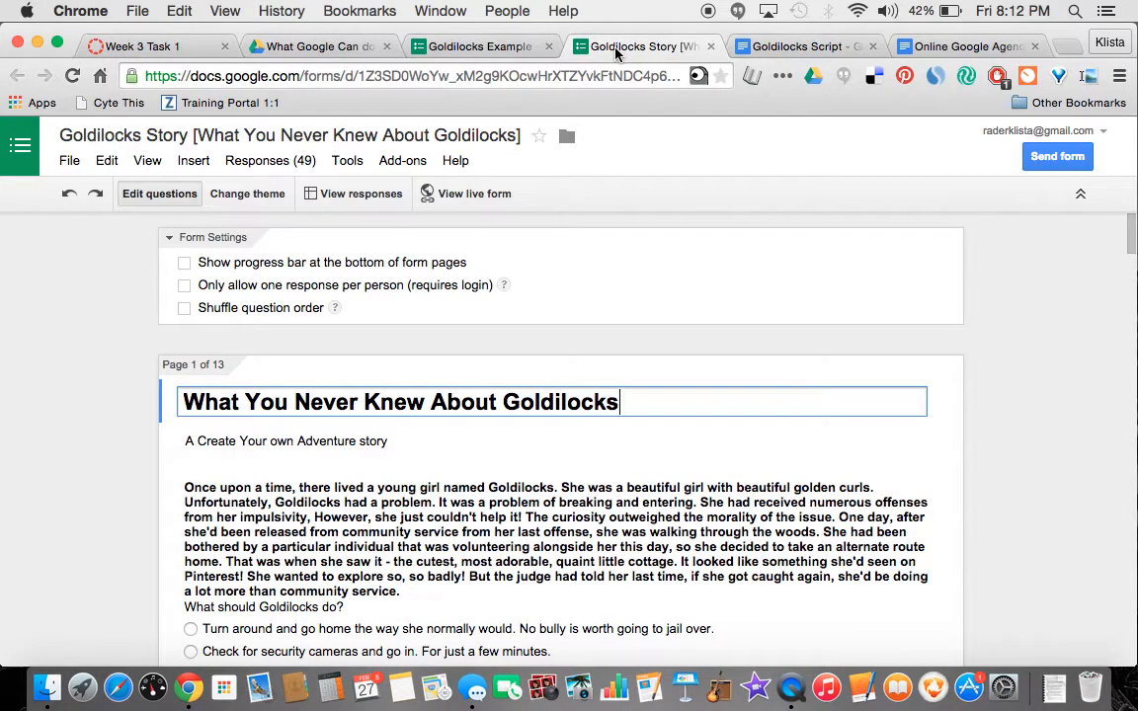
{"action": "left_click", "coordinate": [519, 47]}
{"action": "left_click", "coordinate": [336, 445]}
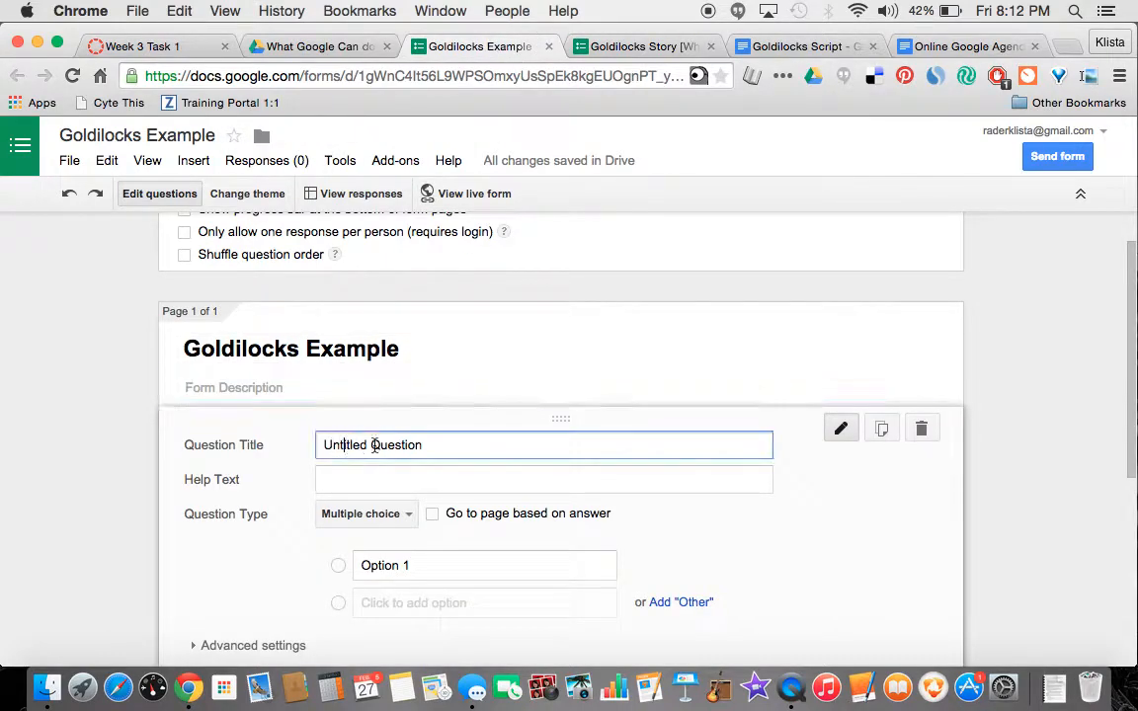
{"action": "left_click_drag", "start_coordinate": [434, 444], "coordinate": [313, 442]}
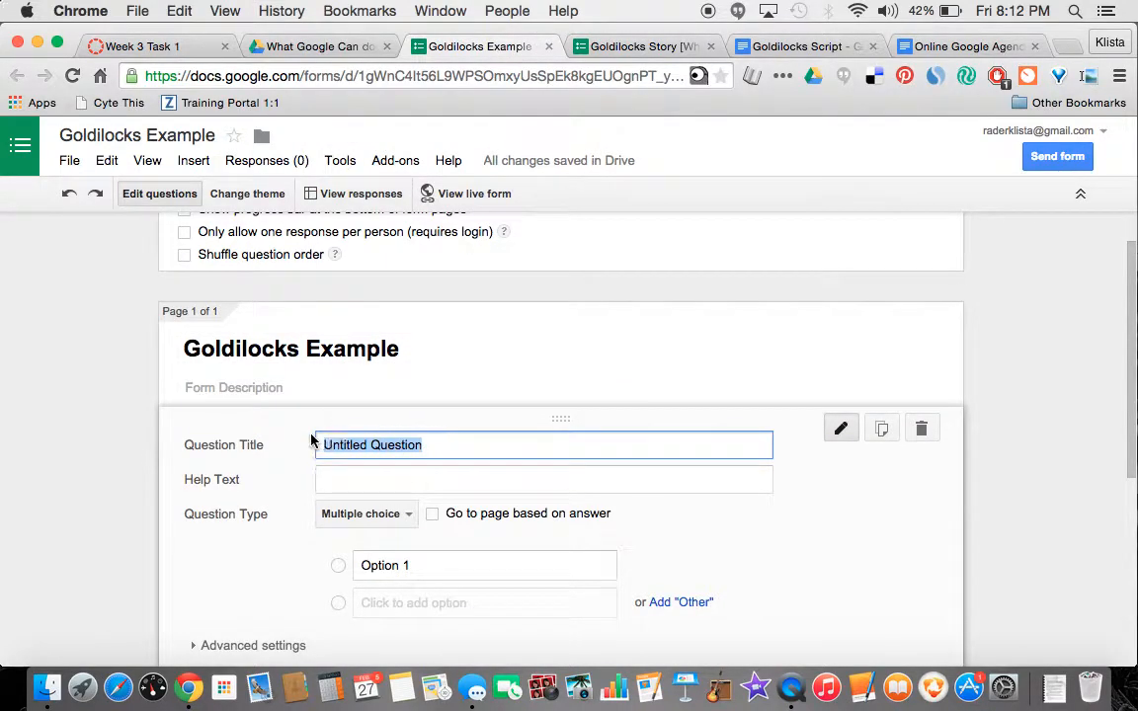
{"action": "key", "text": "super+v"}
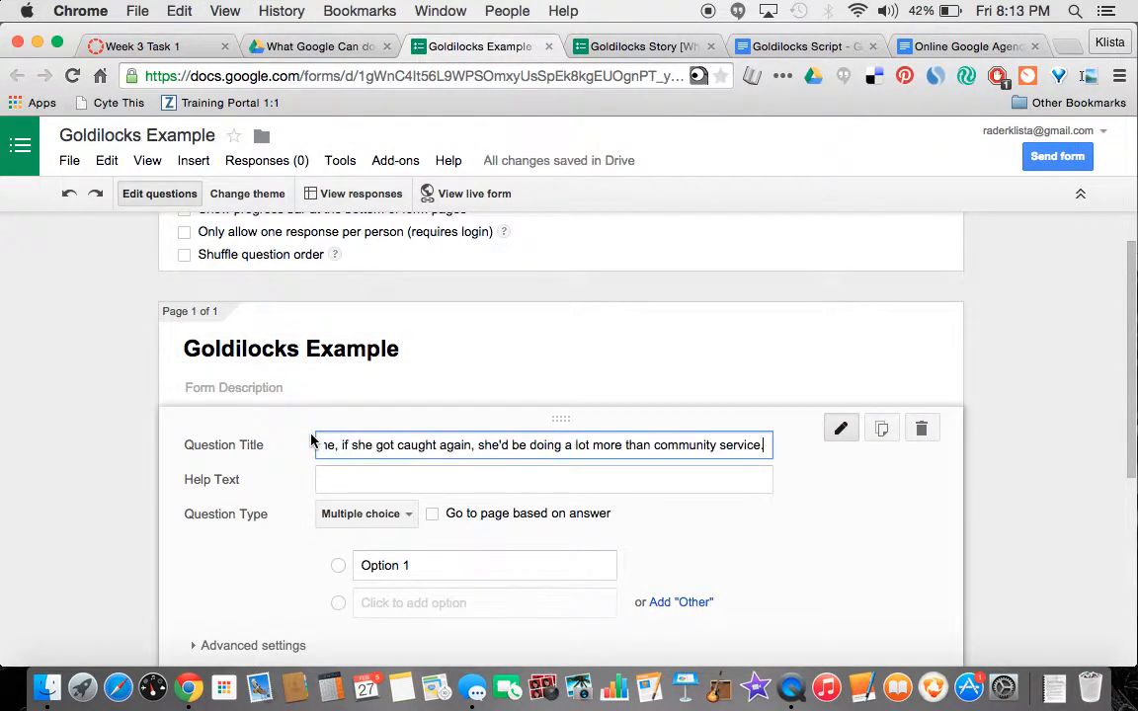
{"action": "left_click", "coordinate": [414, 481]}
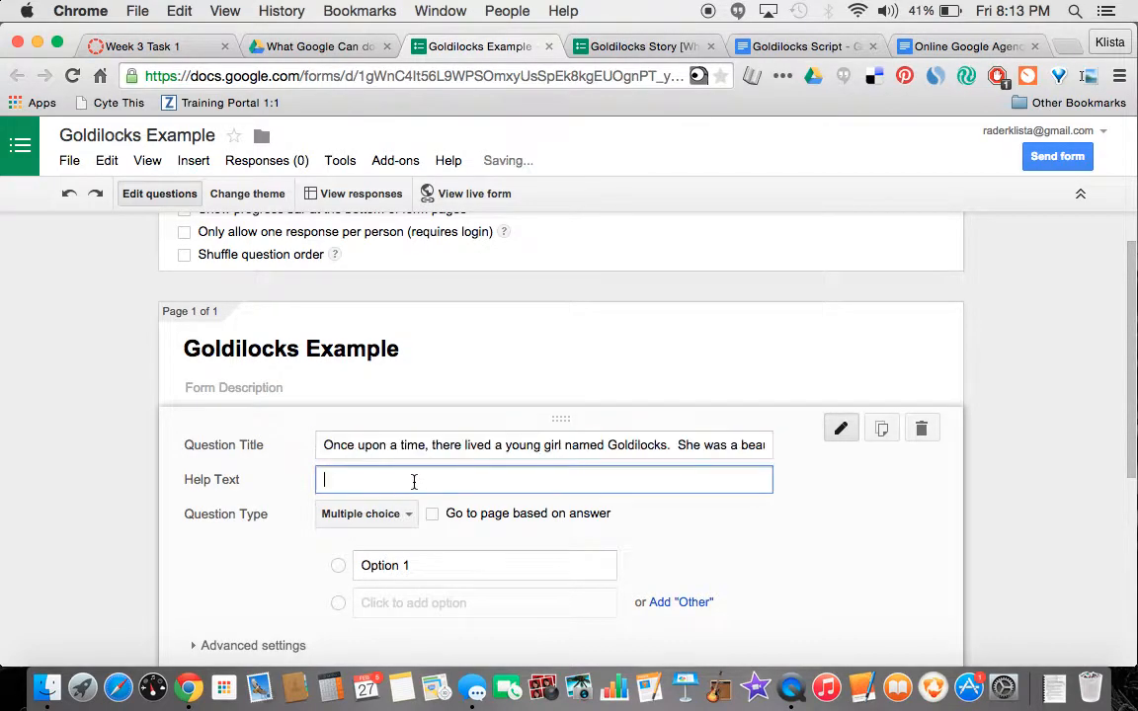
Step: Copy the "Turn around and go home" and "Check for security cameras" choices from under the script's opening paragraph into the question's answer options
{"action": "scroll", "coordinate": [444, 481], "scroll_direction": "down", "scroll_amount": 1}
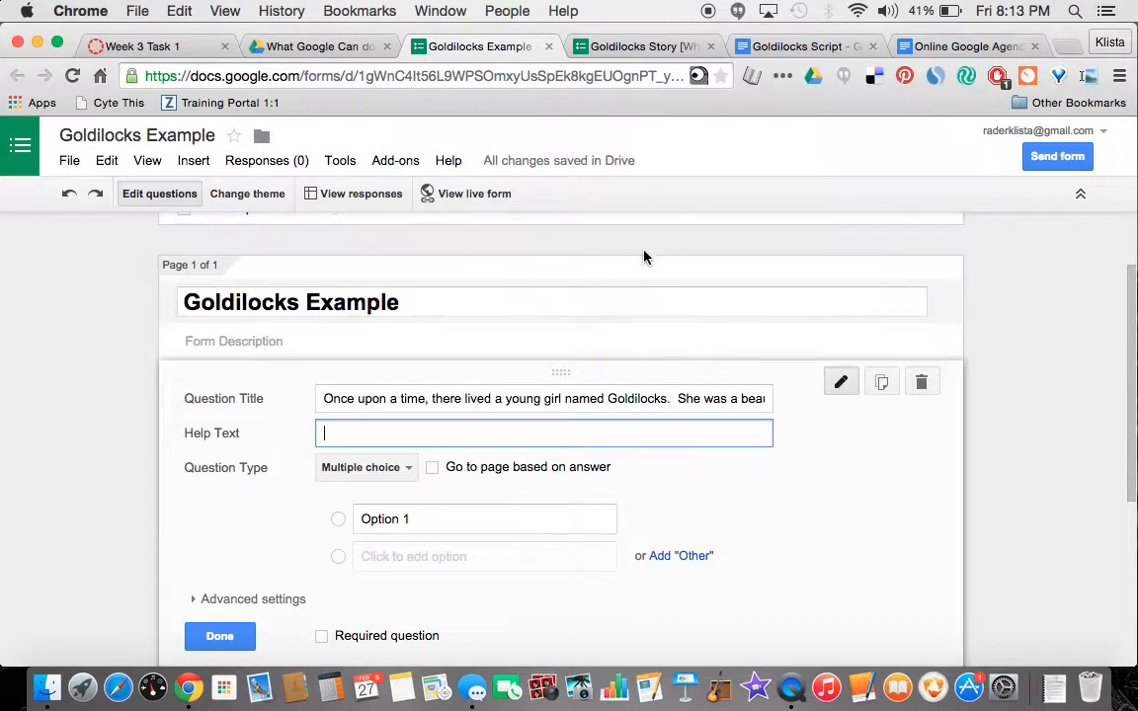
{"action": "left_click", "coordinate": [809, 46]}
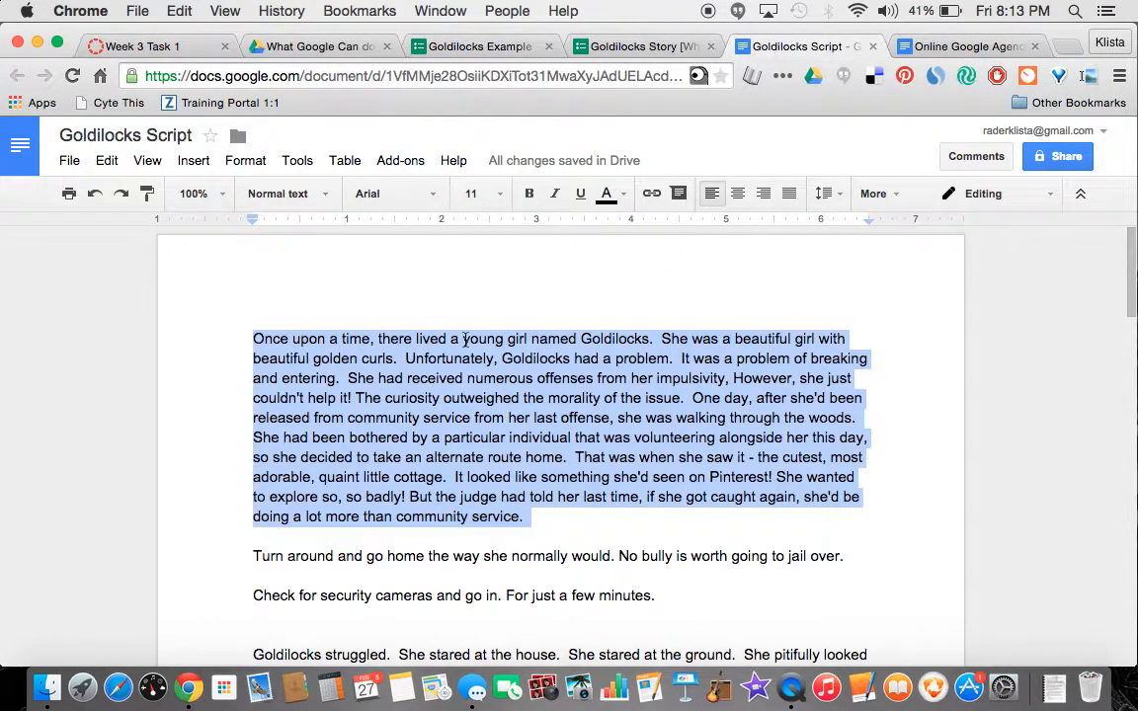
{"action": "scroll", "coordinate": [297, 445], "scroll_direction": "down", "scroll_amount": 1}
{"action": "left_click_drag", "start_coordinate": [252, 495], "coordinate": [576, 521]}
{"action": "left_click_drag", "start_coordinate": [652, 538], "coordinate": [668, 537]}
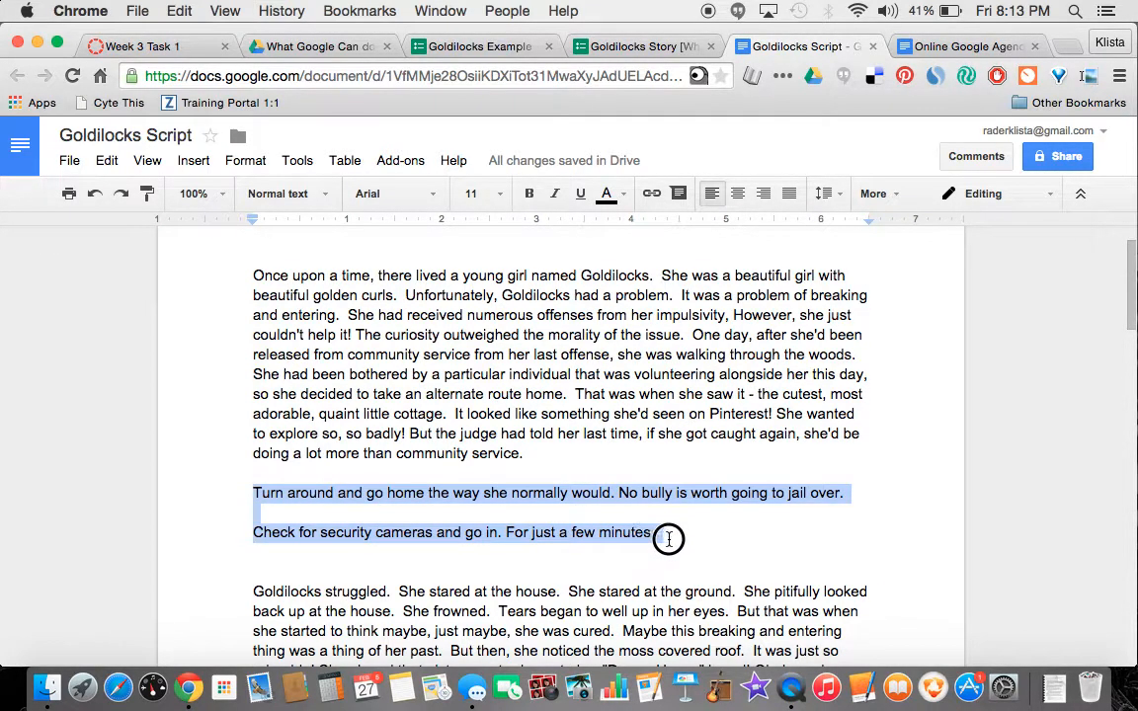
{"action": "left_click", "coordinate": [434, 46]}
{"action": "left_click", "coordinate": [398, 521]}
{"action": "key", "text": "super+v"}
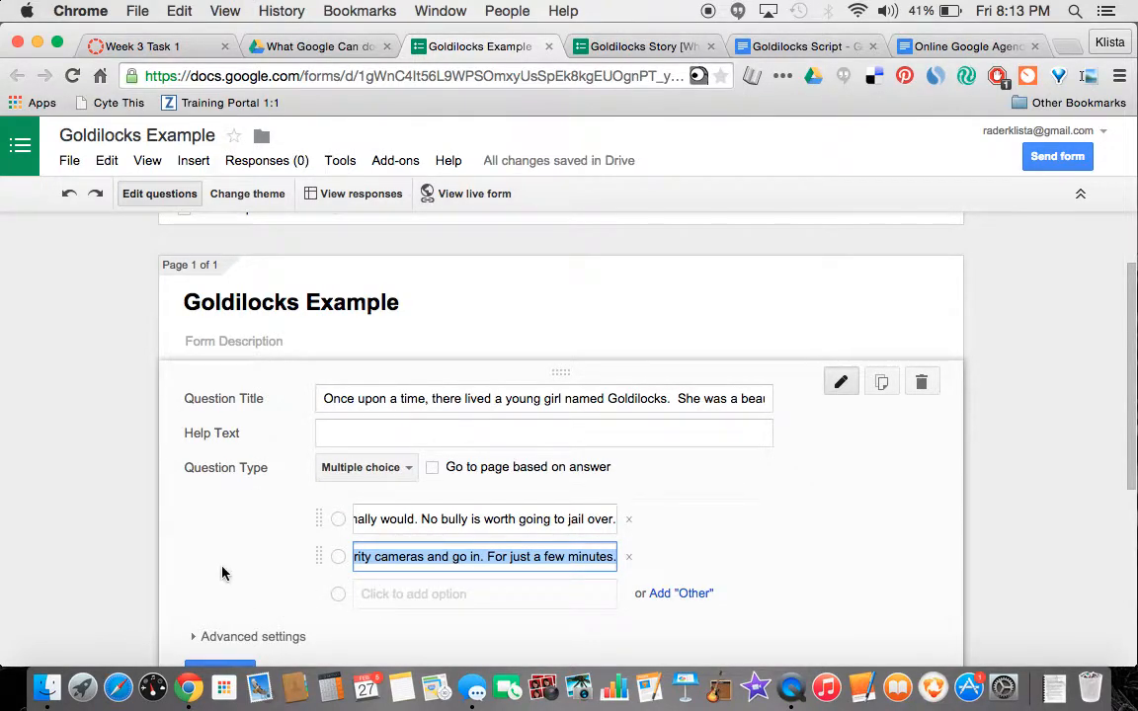
Step: Finish editing the opening "Once upon a time" question with its two answer options
{"action": "scroll", "coordinate": [217, 573], "scroll_direction": "down", "scroll_amount": 1}
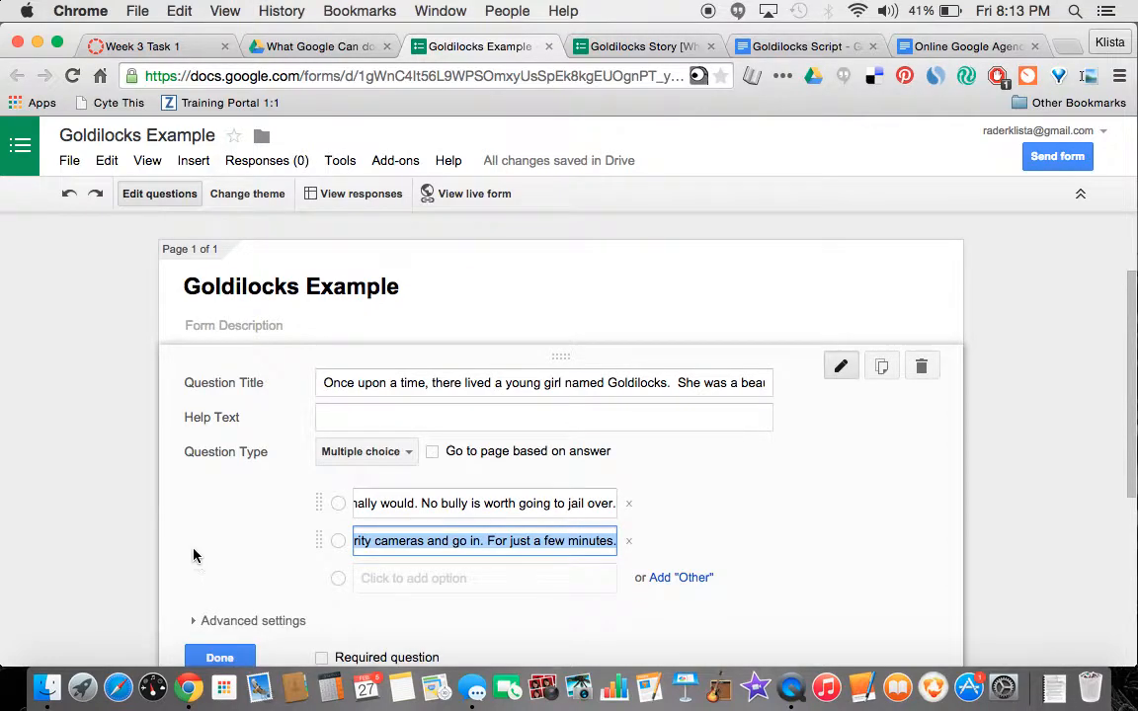
{"action": "scroll", "coordinate": [193, 553], "scroll_direction": "down", "scroll_amount": 5}
{"action": "left_click", "coordinate": [217, 565]}
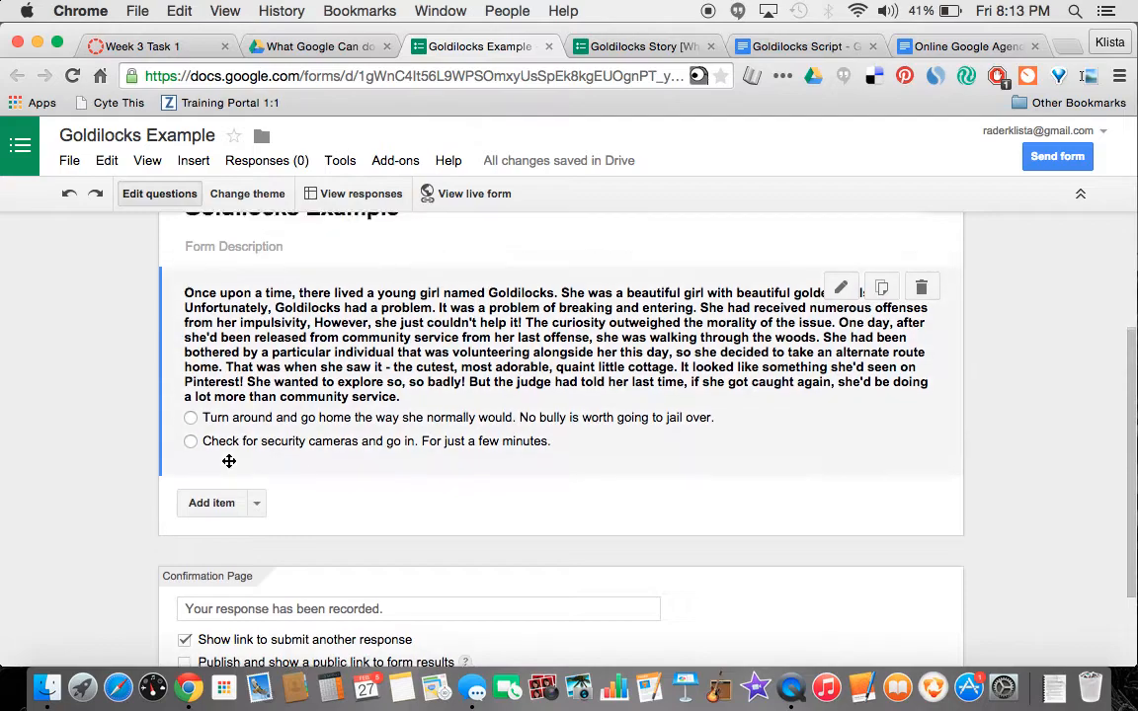
Step: Insert a page break after the opening "Once upon a time" question
{"action": "scroll", "coordinate": [228, 461], "scroll_direction": "up", "scroll_amount": 3}
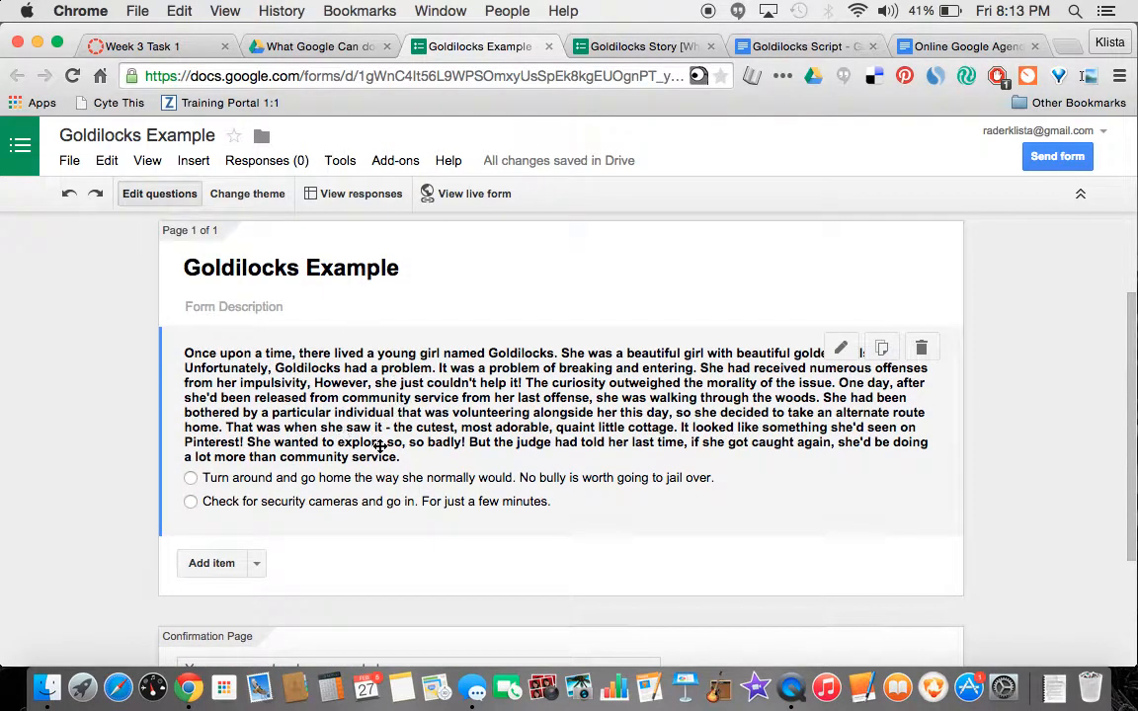
{"action": "scroll", "coordinate": [304, 535], "scroll_direction": "down", "scroll_amount": 1}
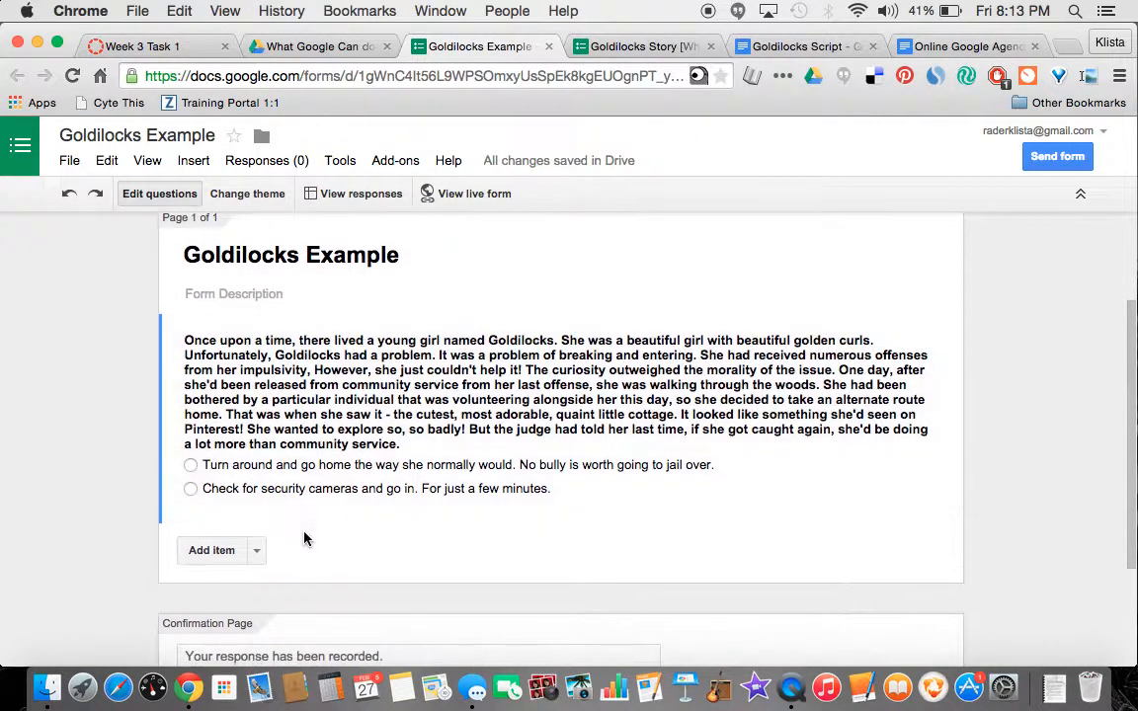
{"action": "scroll", "coordinate": [304, 537], "scroll_direction": "down", "scroll_amount": 1}
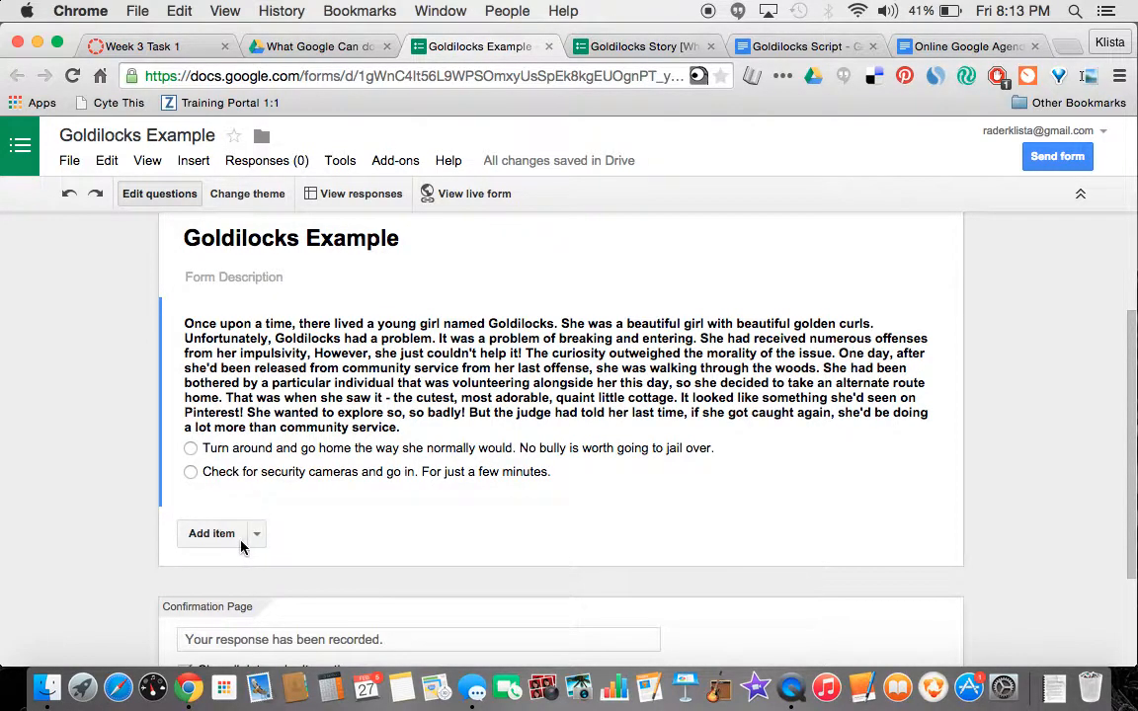
{"action": "scroll", "coordinate": [277, 546], "scroll_direction": "down", "scroll_amount": 1}
{"action": "scroll", "coordinate": [276, 546], "scroll_direction": "down", "scroll_amount": 2}
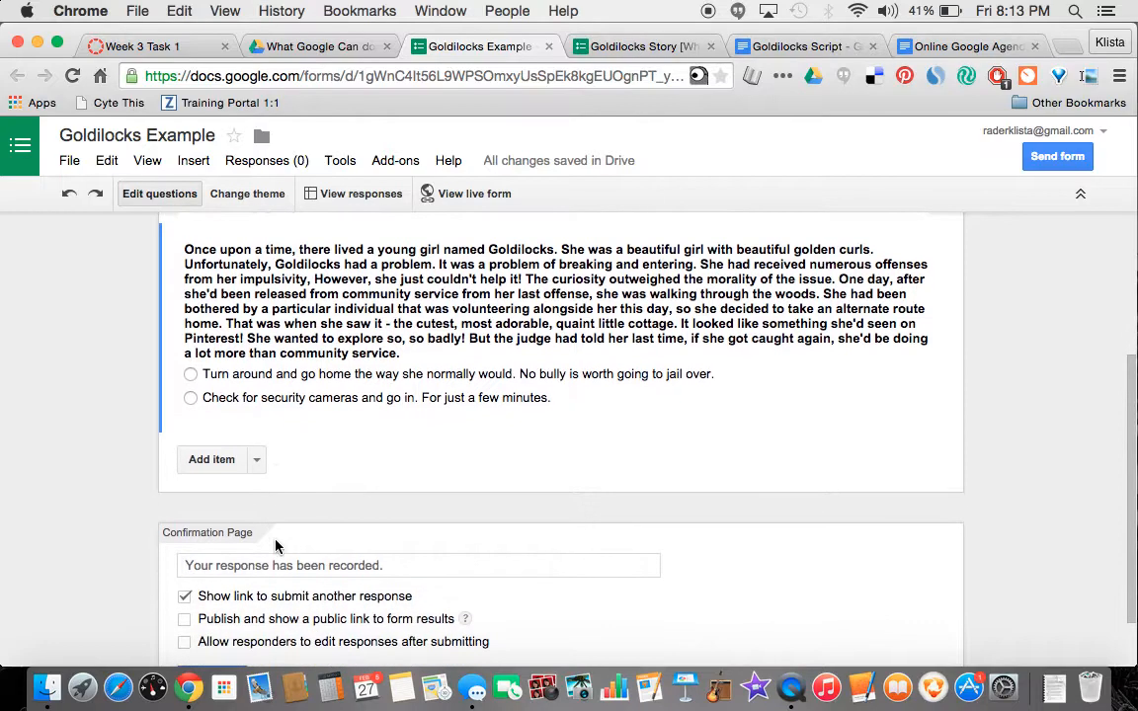
{"action": "scroll", "coordinate": [277, 545], "scroll_direction": "up", "scroll_amount": 1}
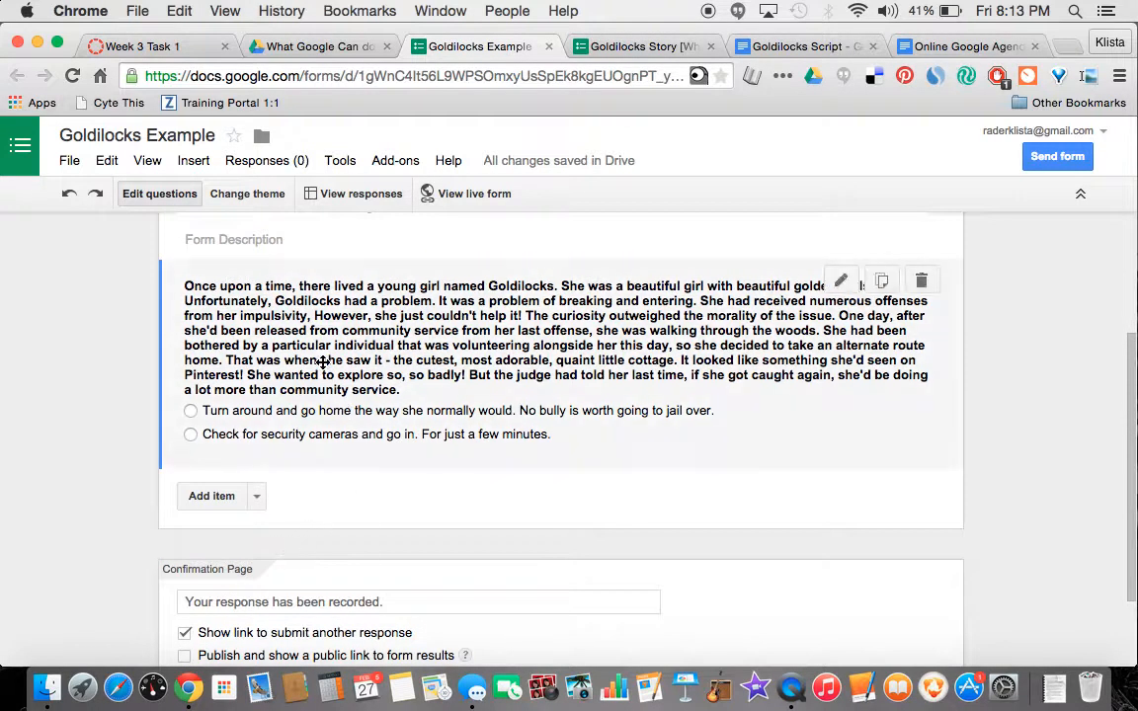
{"action": "scroll", "coordinate": [325, 424], "scroll_direction": "up", "scroll_amount": 2}
{"action": "scroll", "coordinate": [296, 474], "scroll_direction": "down", "scroll_amount": 1}
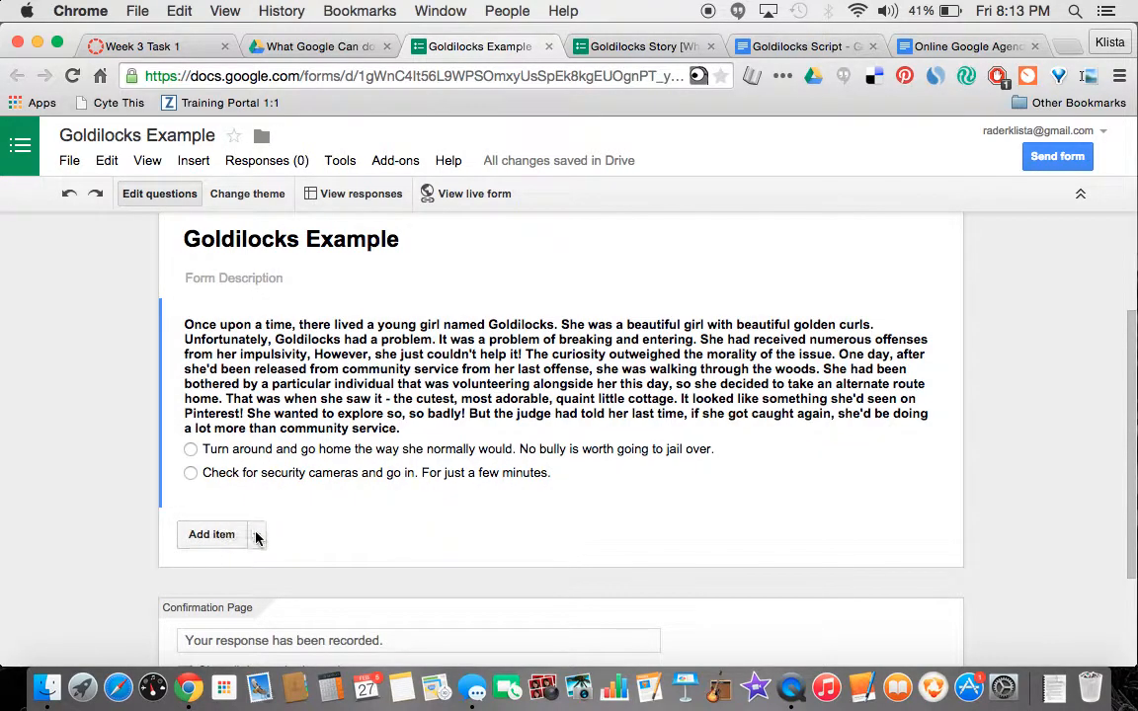
{"action": "left_click", "coordinate": [256, 535]}
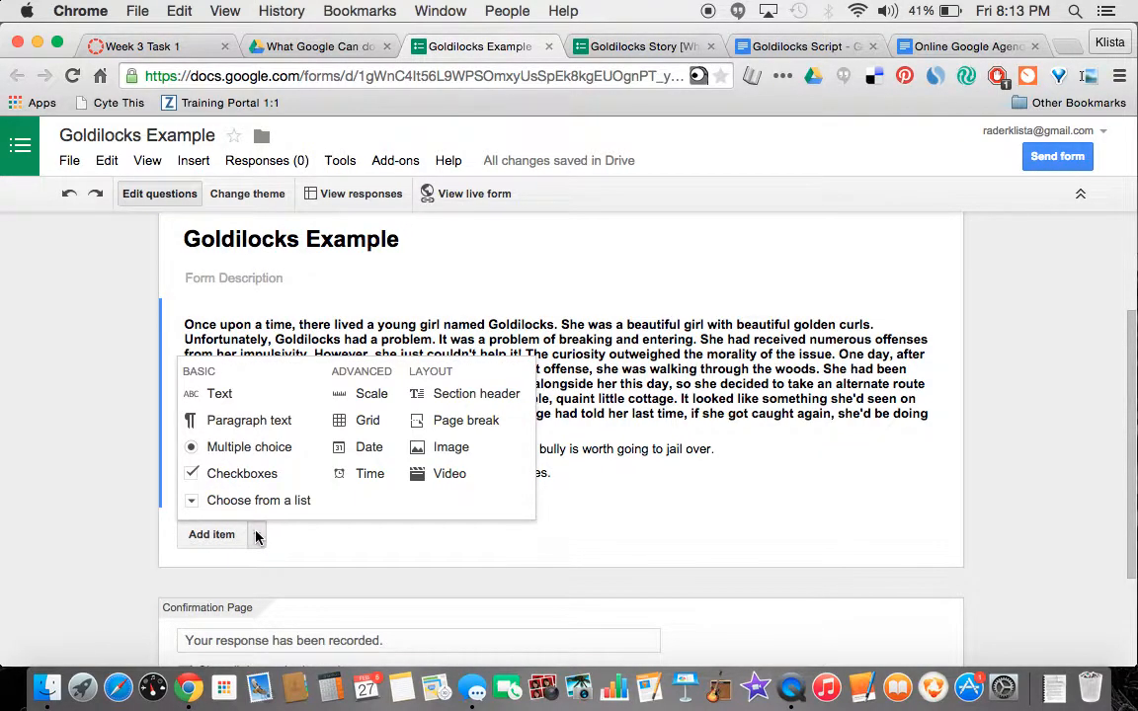
{"action": "left_click", "coordinate": [467, 421]}
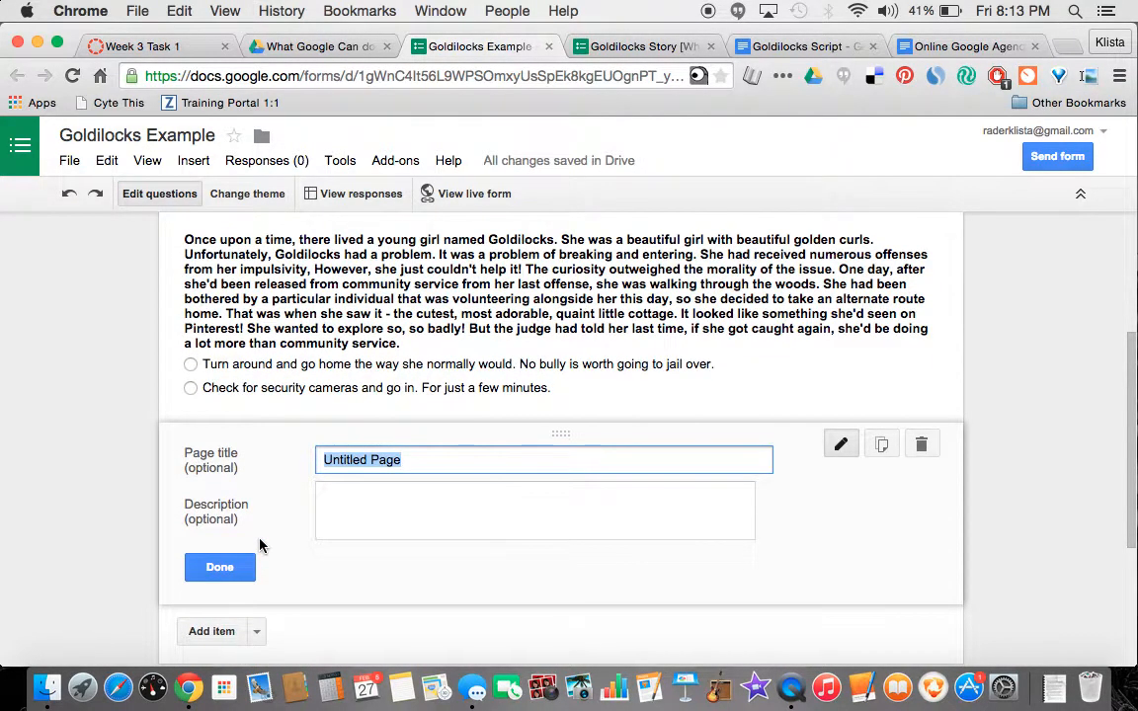
Step: Copy "Turn around and go home the way she normally would. No bully is worth going to jail over." from Goldilocks Script as the new page's title
{"action": "scroll", "coordinate": [273, 477], "scroll_direction": "up", "scroll_amount": 2}
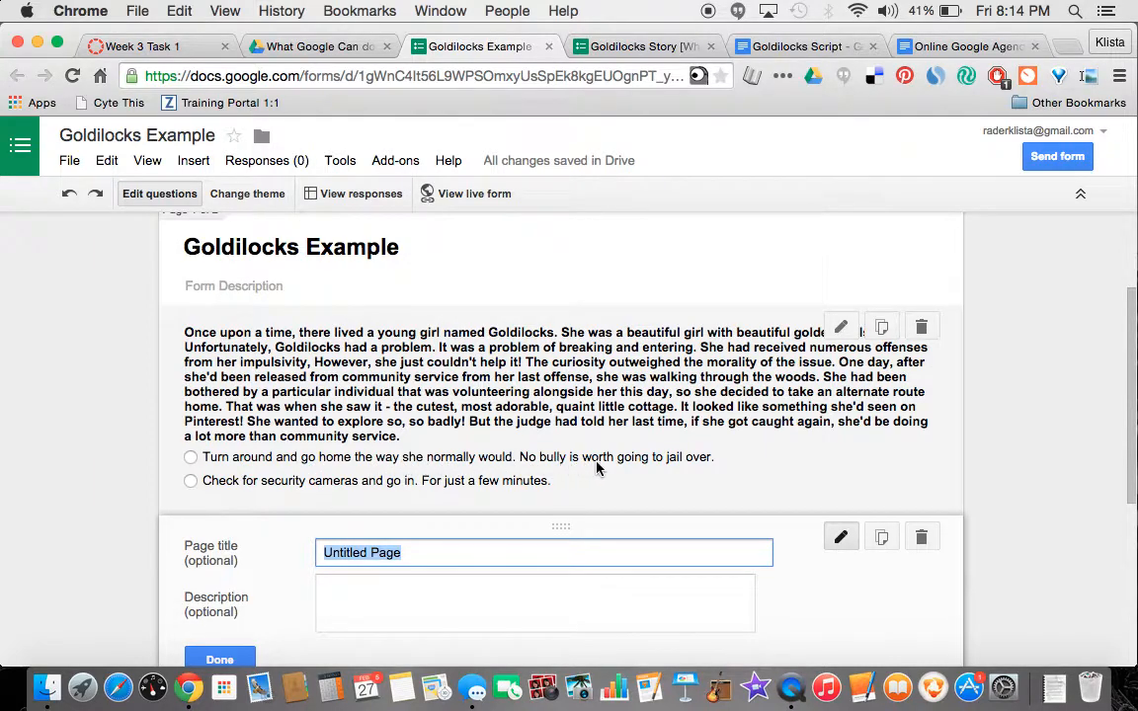
{"action": "left_click", "coordinate": [763, 50]}
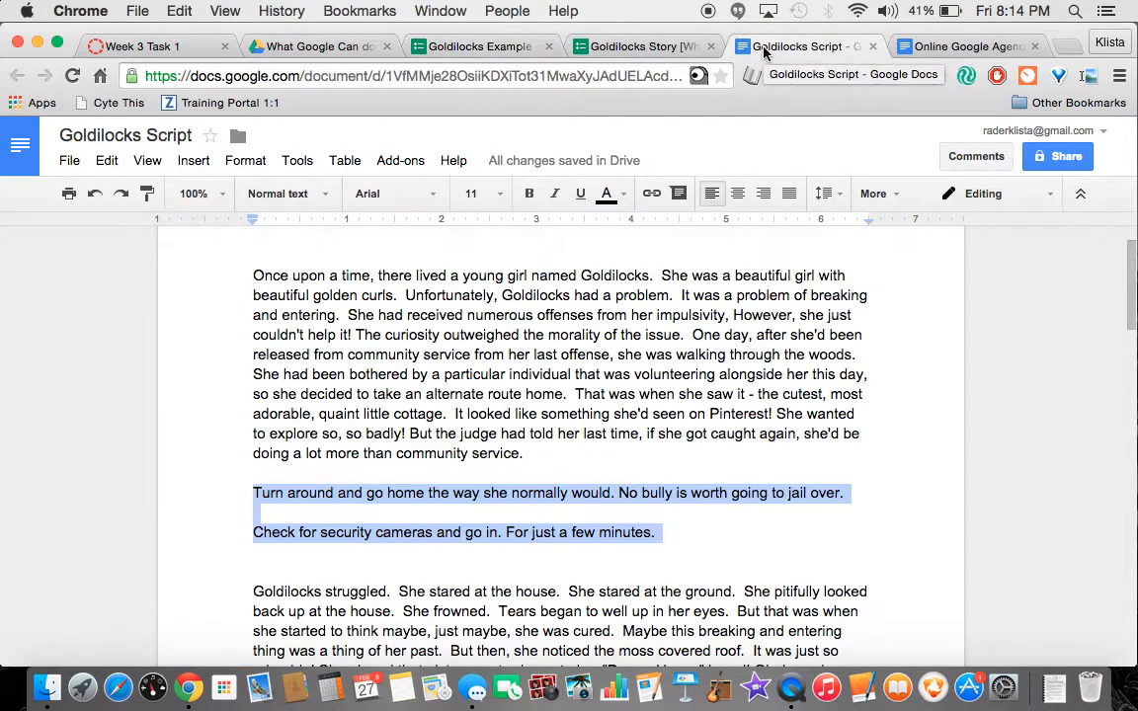
{"action": "scroll", "coordinate": [589, 463], "scroll_direction": "down", "scroll_amount": 5}
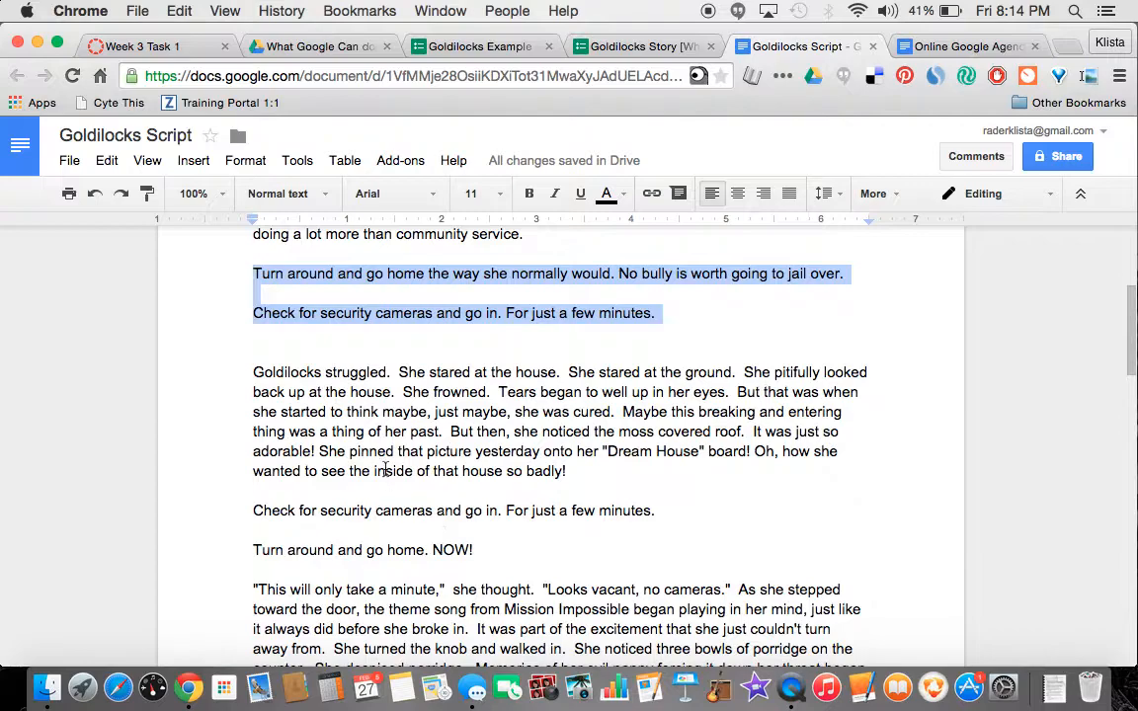
{"action": "left_click", "coordinate": [385, 433]}
{"action": "left_click_drag", "start_coordinate": [249, 271], "coordinate": [846, 272]}
{"action": "key", "text": "super+c"}
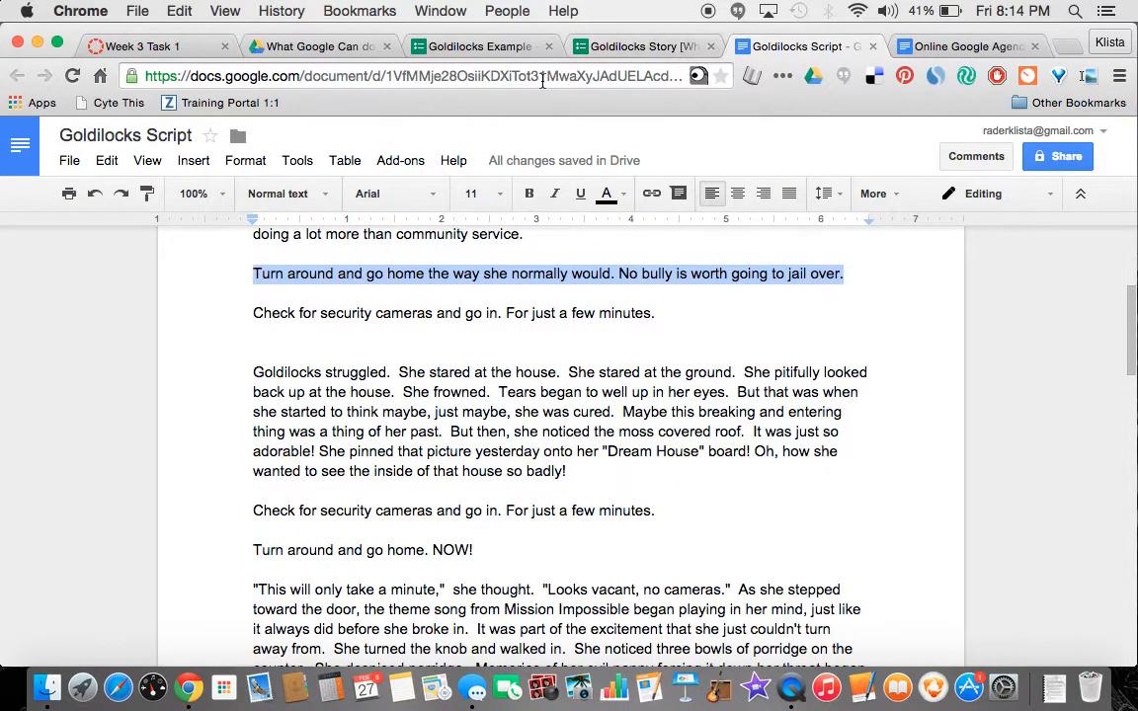
{"action": "left_click", "coordinate": [483, 47]}
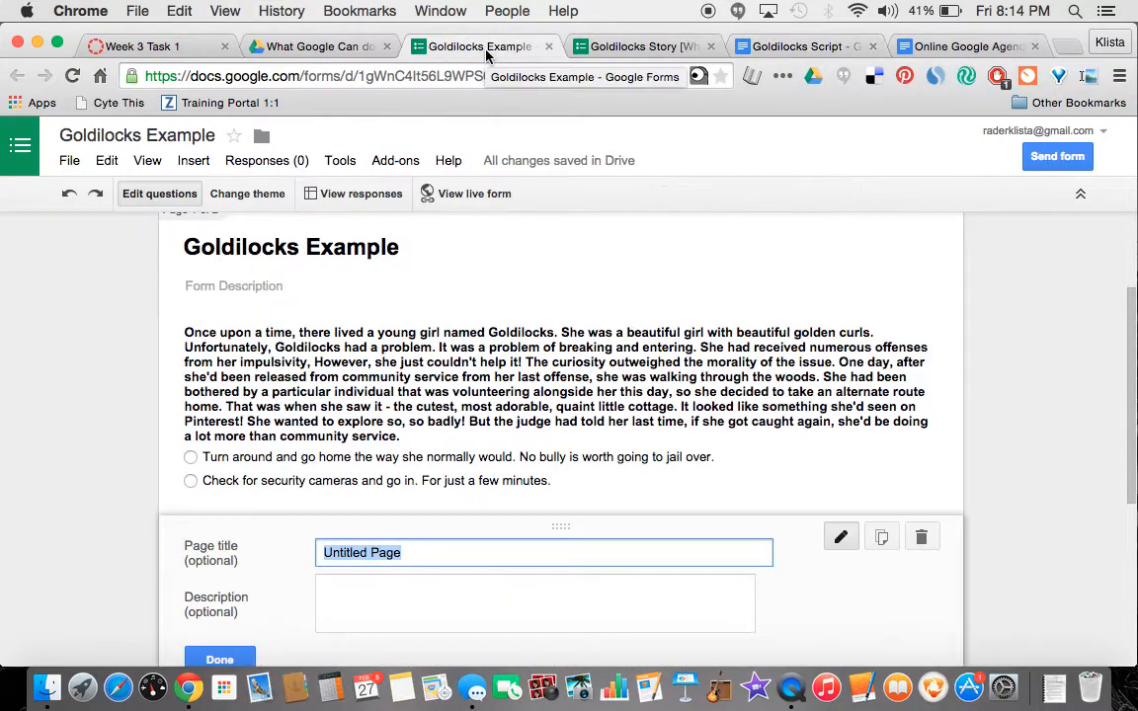
{"action": "scroll", "coordinate": [297, 457], "scroll_direction": "down", "scroll_amount": 2}
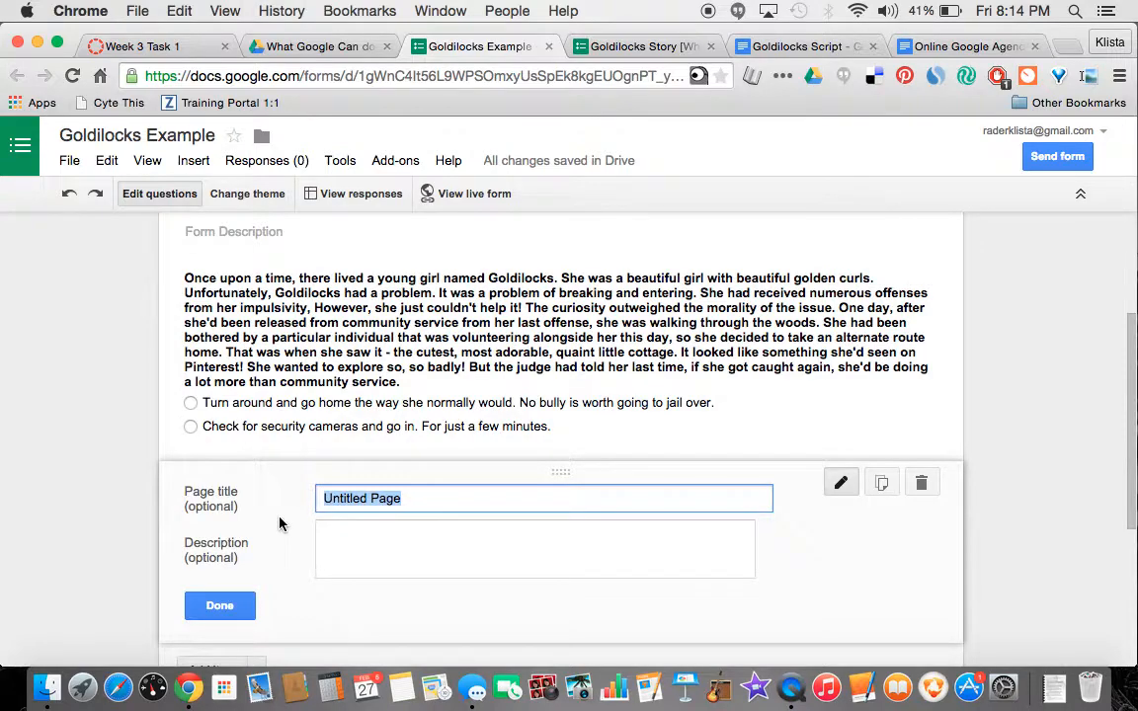
{"action": "key", "text": "super+v"}
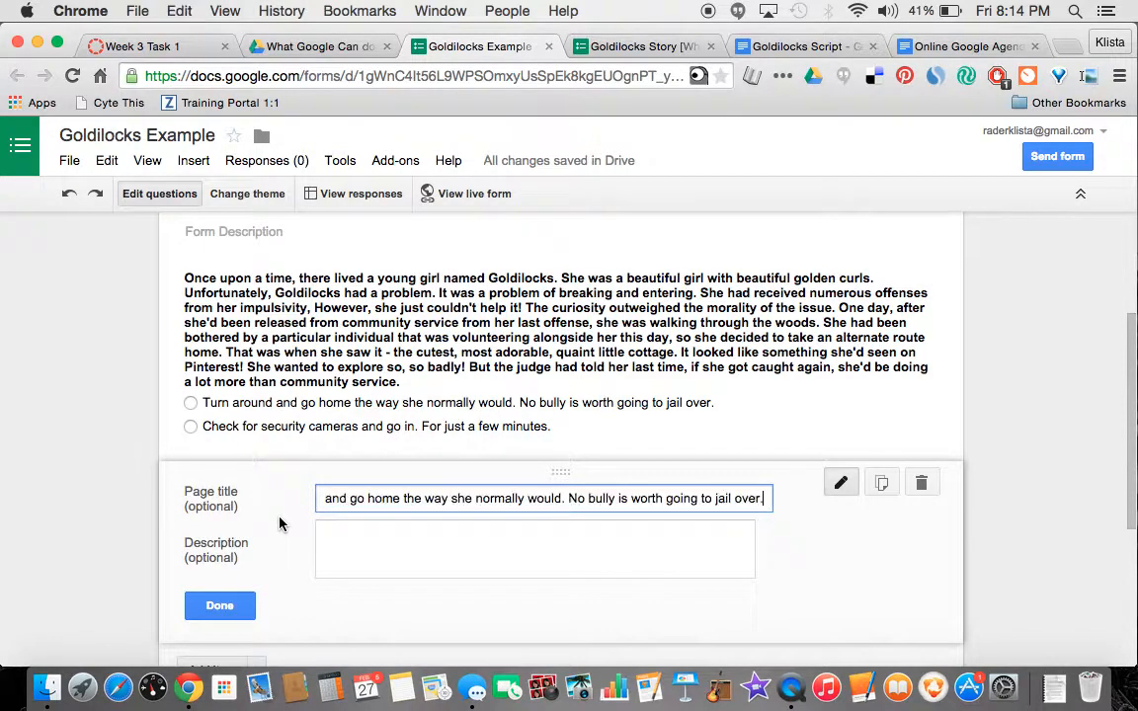
{"action": "left_click", "coordinate": [219, 605]}
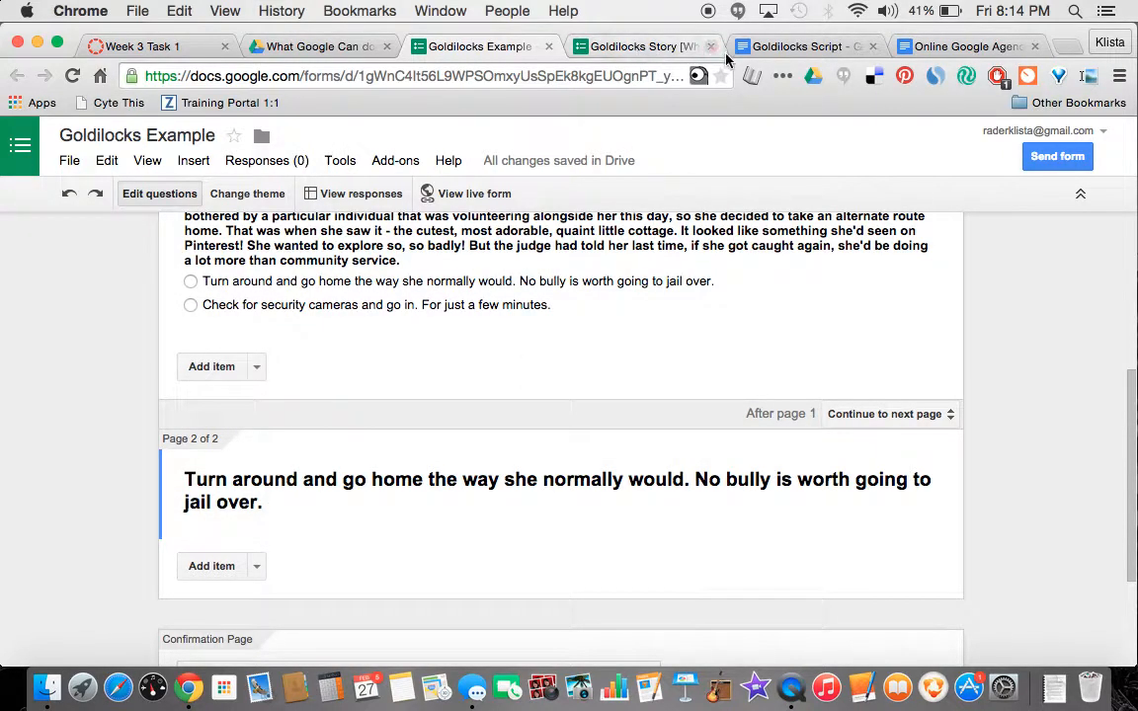
Step: Copy the "Goldilocks struggled" paragraph from Goldilocks Script into the title of a new multiple choice question on page 2
{"action": "left_click", "coordinate": [780, 46]}
{"action": "scroll", "coordinate": [462, 368], "scroll_direction": "down", "scroll_amount": 1}
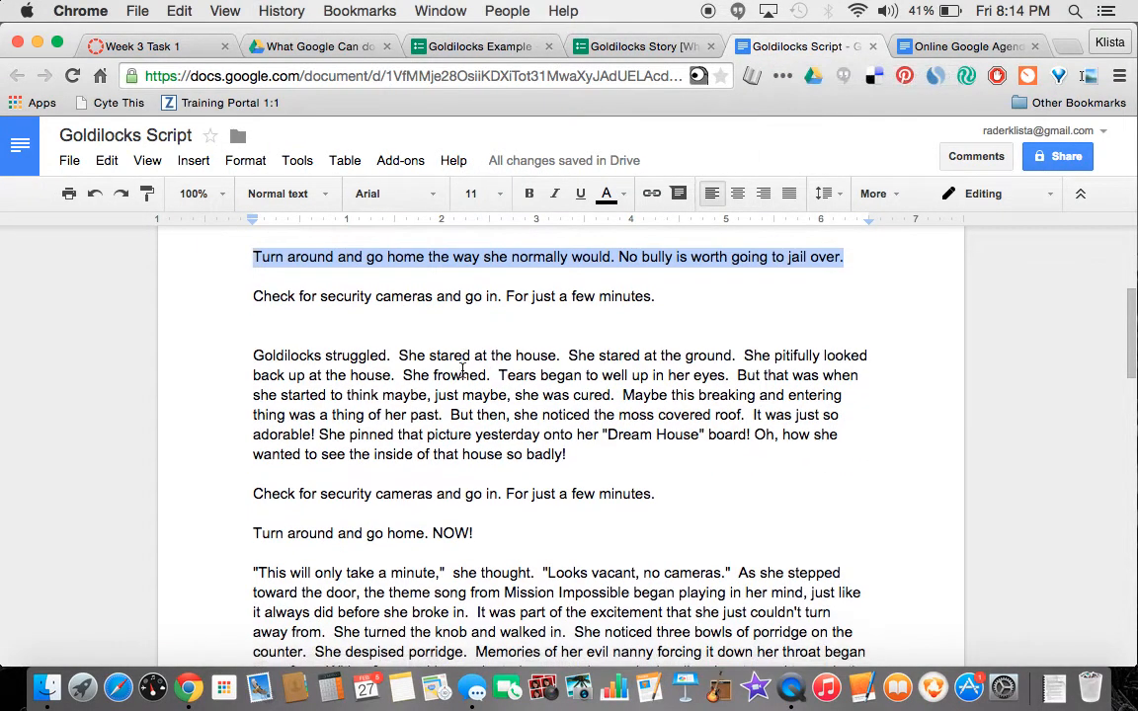
{"action": "scroll", "coordinate": [462, 369], "scroll_direction": "down", "scroll_amount": 2}
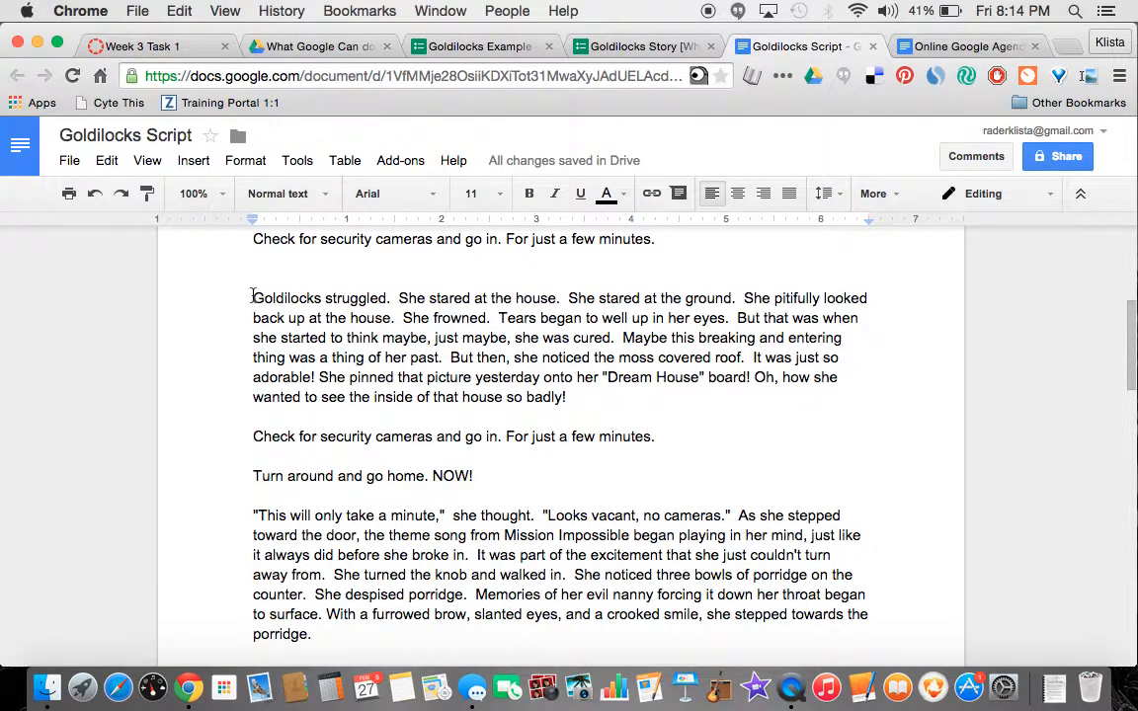
{"action": "left_click_drag", "start_coordinate": [253, 296], "coordinate": [576, 397]}
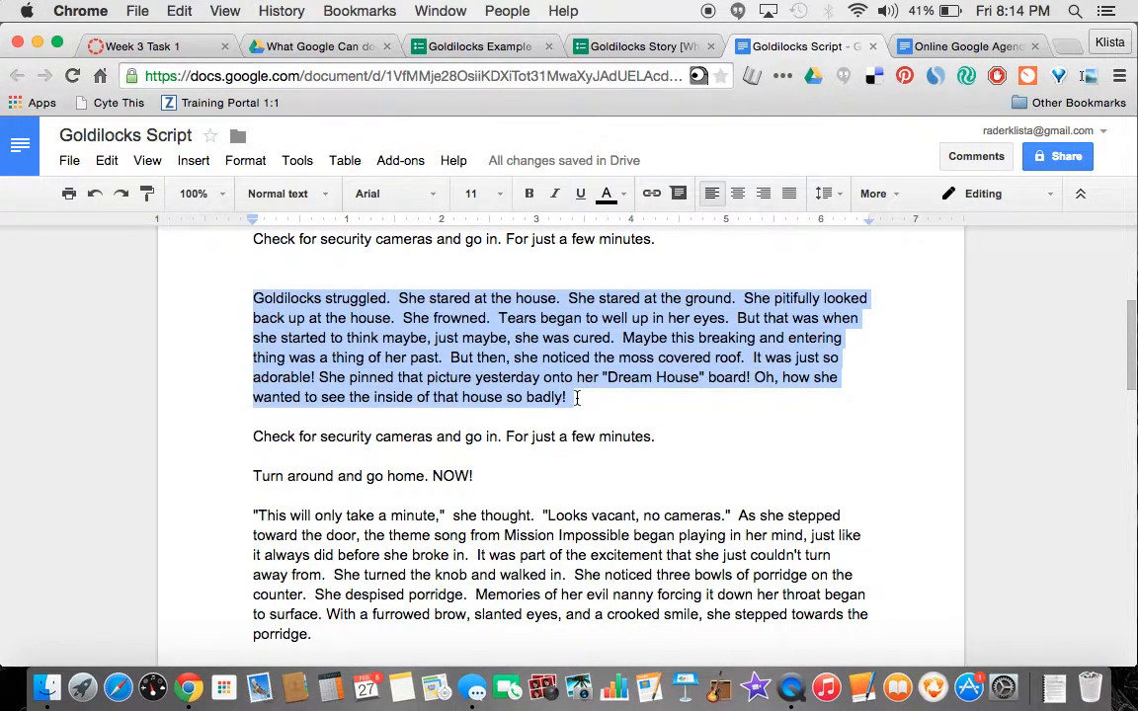
{"action": "left_click", "coordinate": [475, 47]}
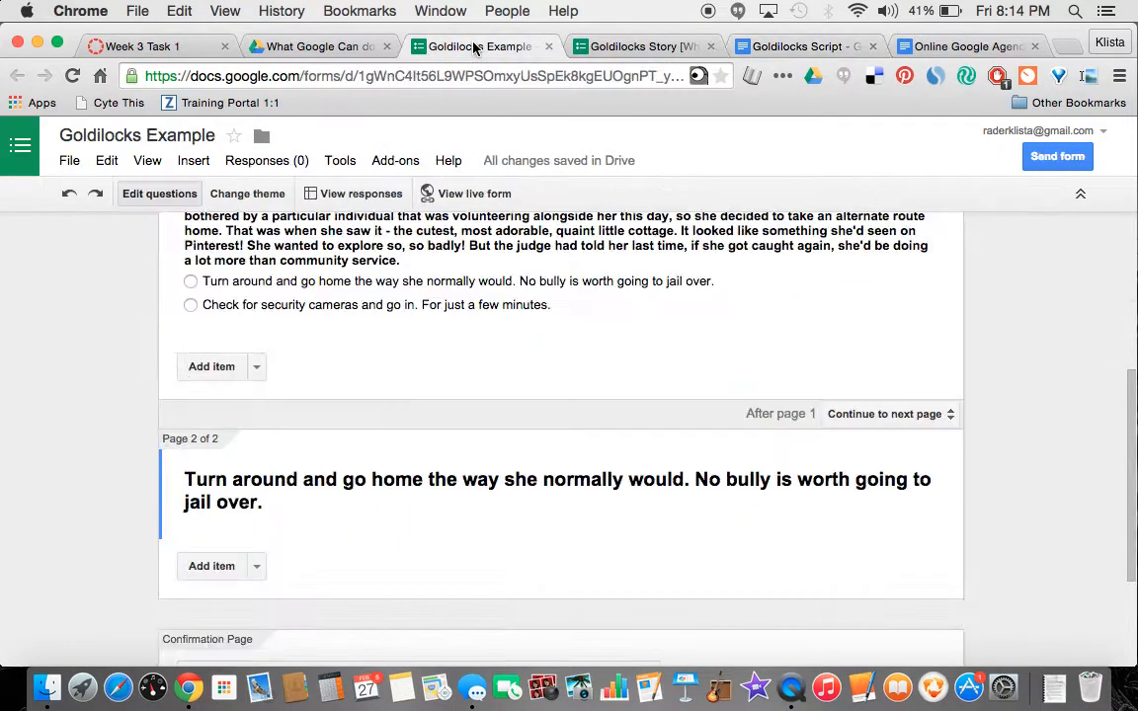
{"action": "scroll", "coordinate": [272, 523], "scroll_direction": "down", "scroll_amount": 3}
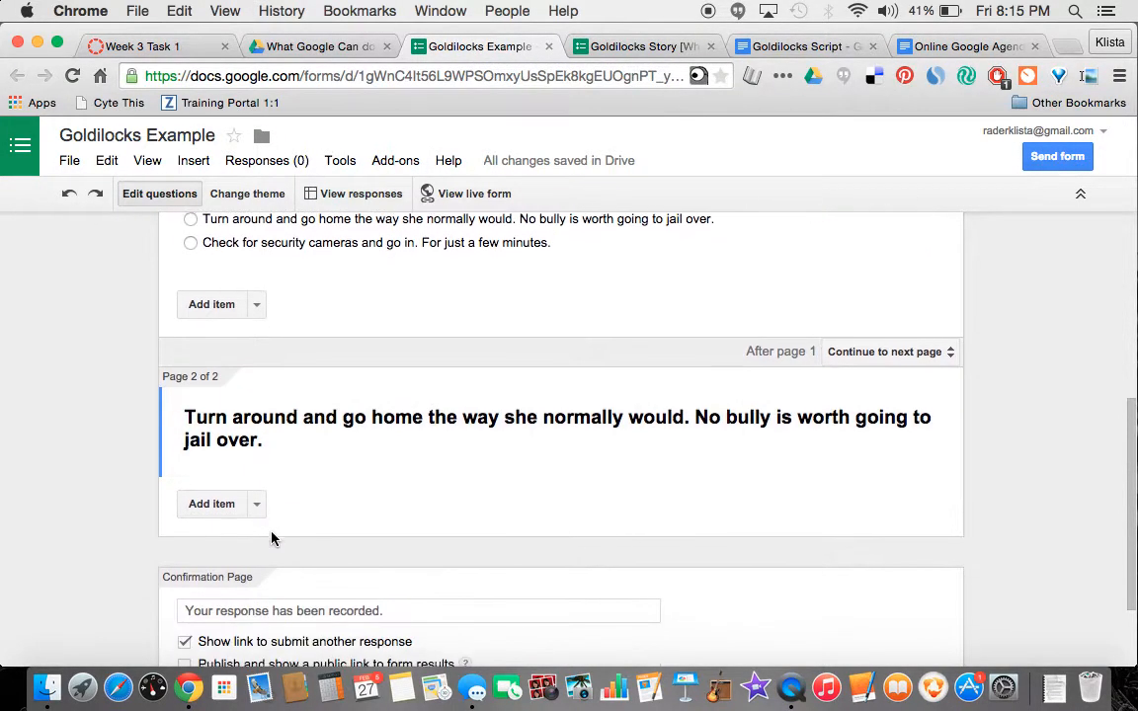
{"action": "left_click", "coordinate": [255, 484]}
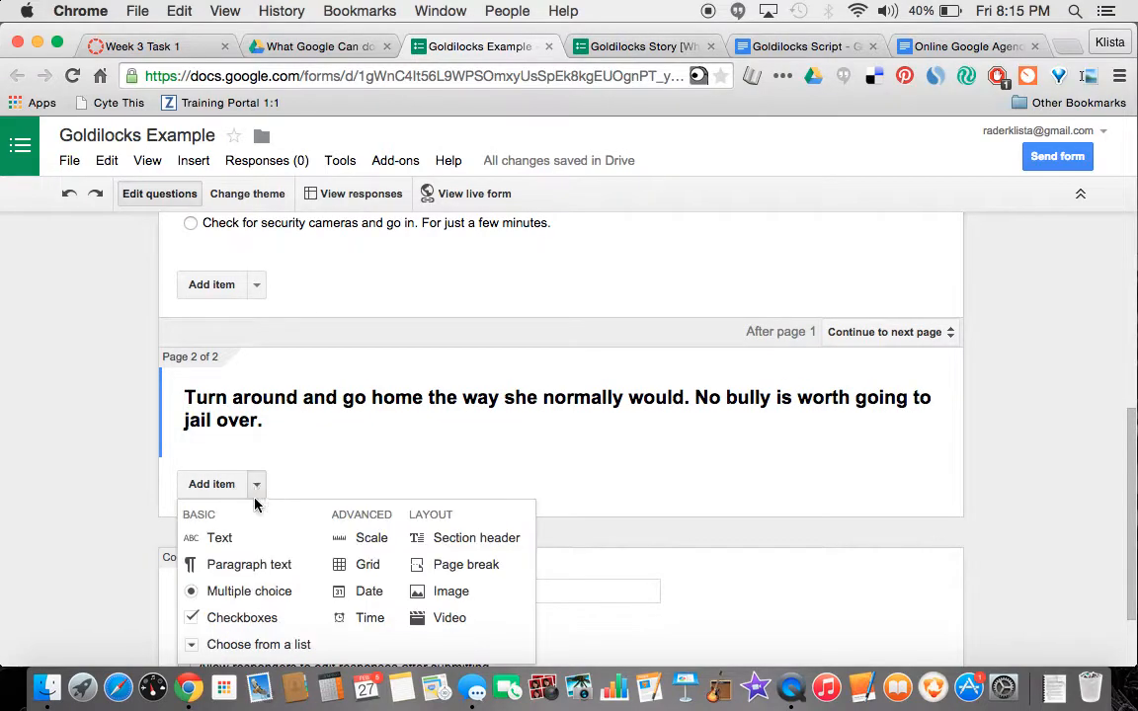
{"action": "left_click", "coordinate": [246, 596]}
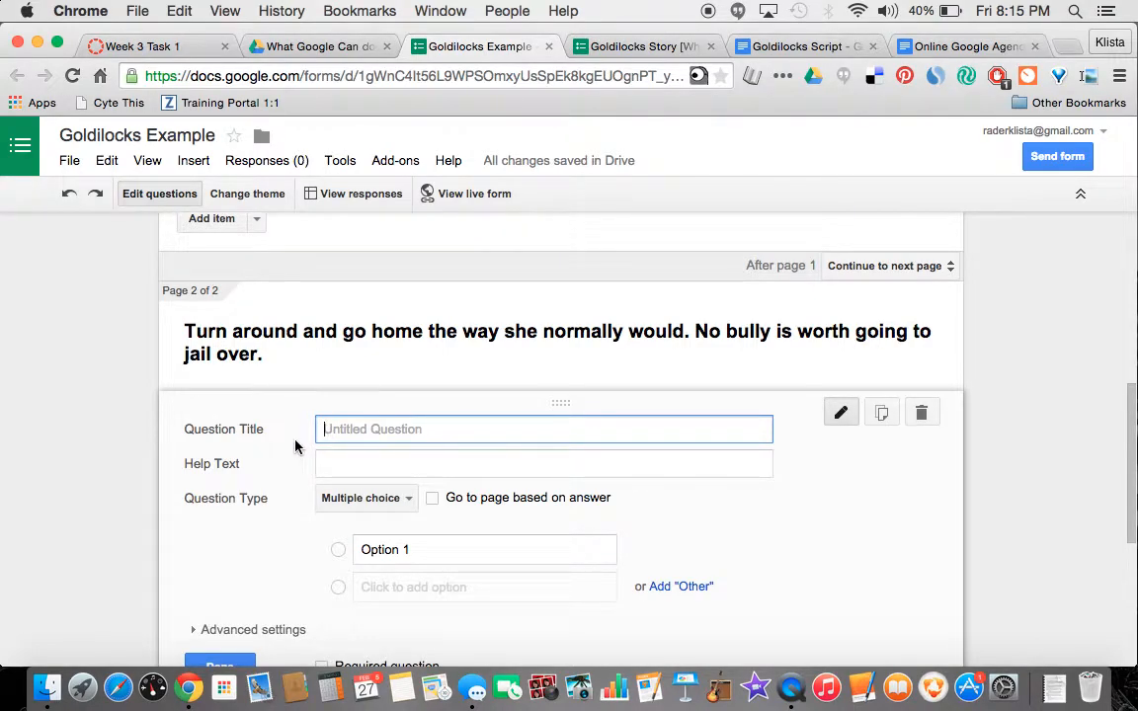
{"action": "key", "text": "super+v"}
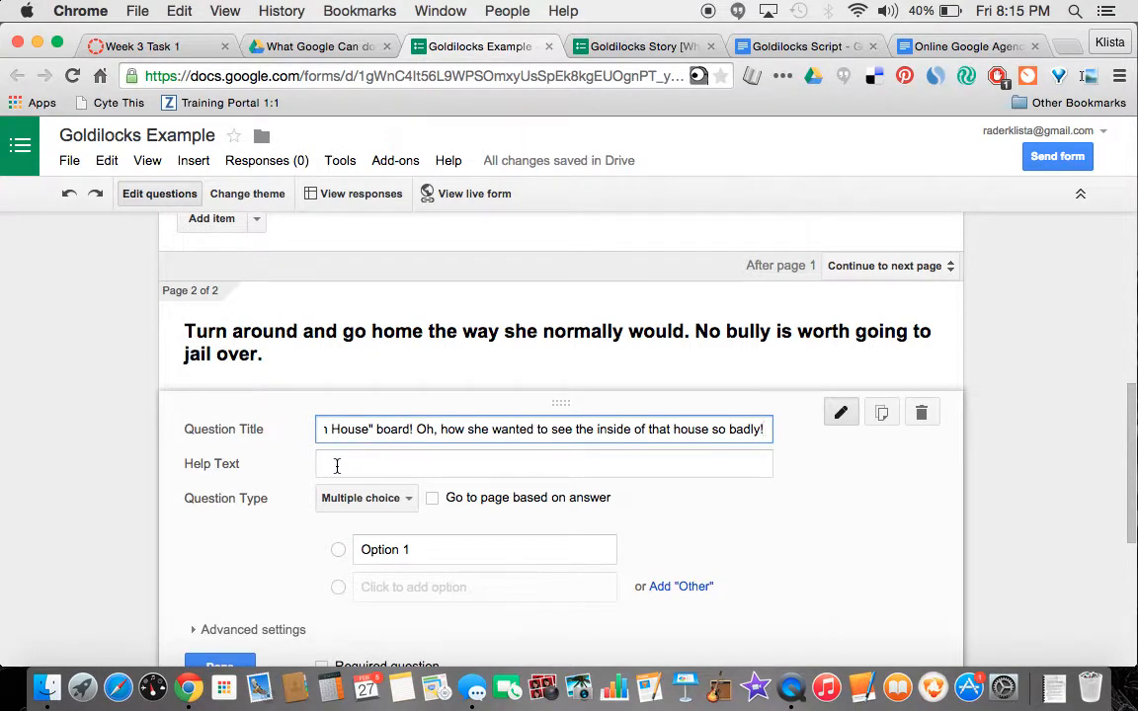
{"action": "left_click", "coordinate": [336, 464]}
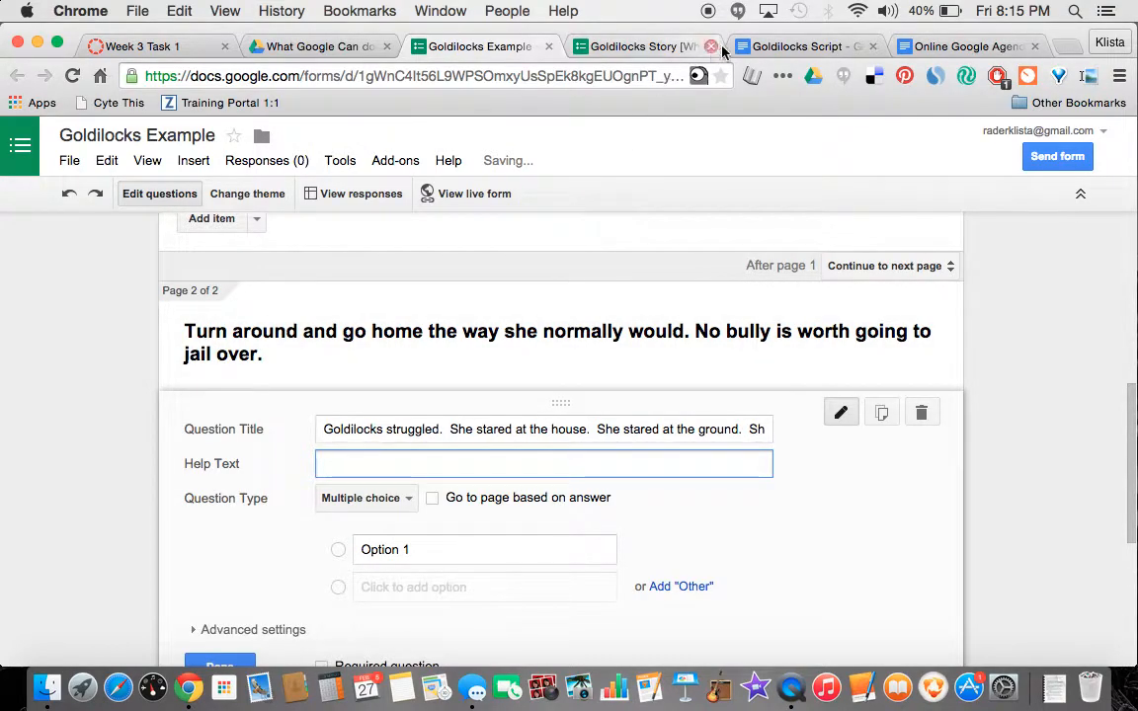
Step: Copy the choices "Check for security cameras and go in. For just a few minutes." and "Turn around and go home. NOW!" from the script into page 2's answer options
{"action": "left_click", "coordinate": [763, 49]}
{"action": "scroll", "coordinate": [349, 467], "scroll_direction": "down", "scroll_amount": 1}
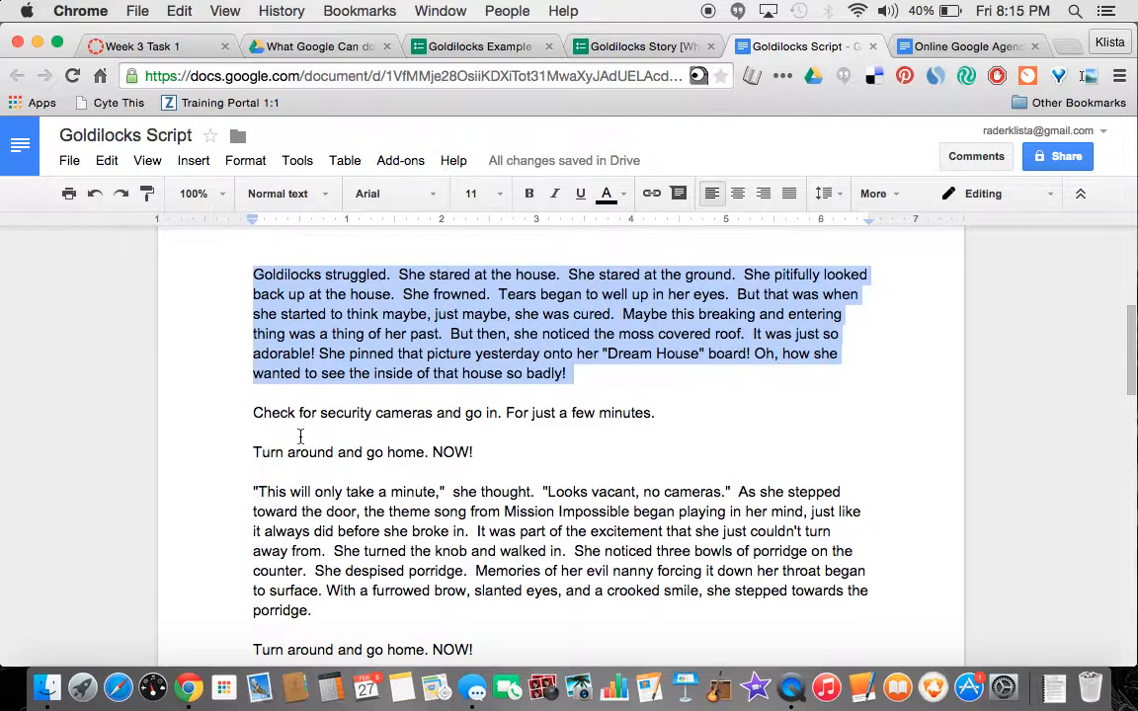
{"action": "left_click_drag", "start_coordinate": [250, 413], "coordinate": [481, 456]}
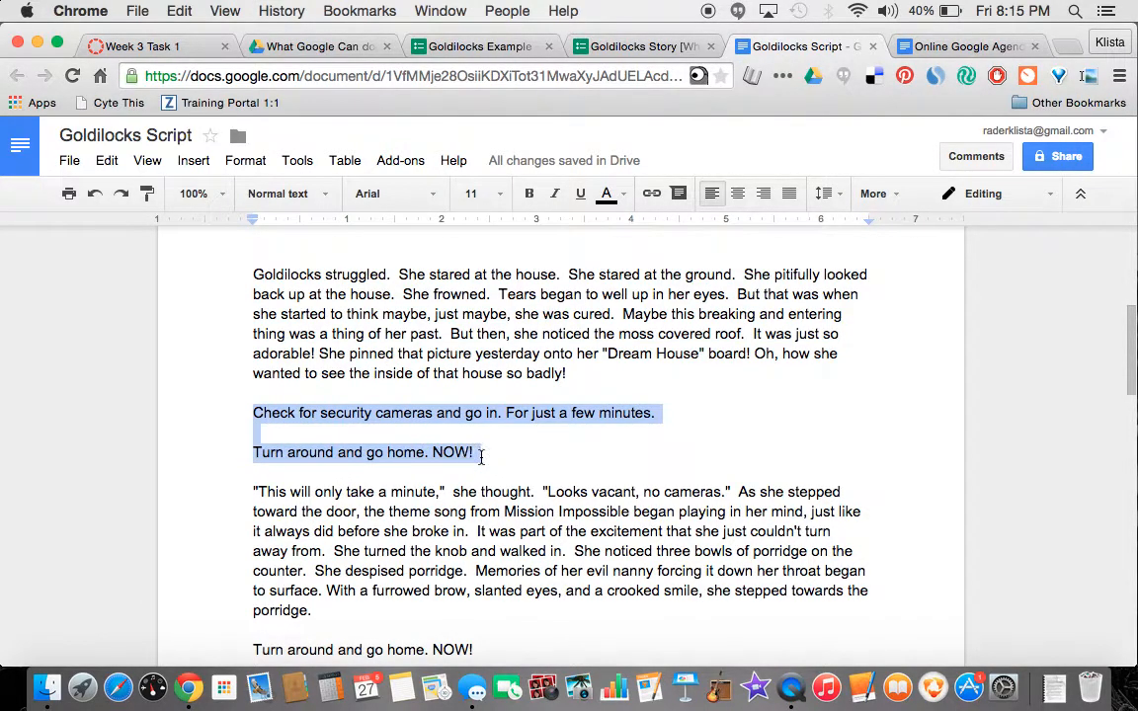
{"action": "left_click", "coordinate": [460, 47]}
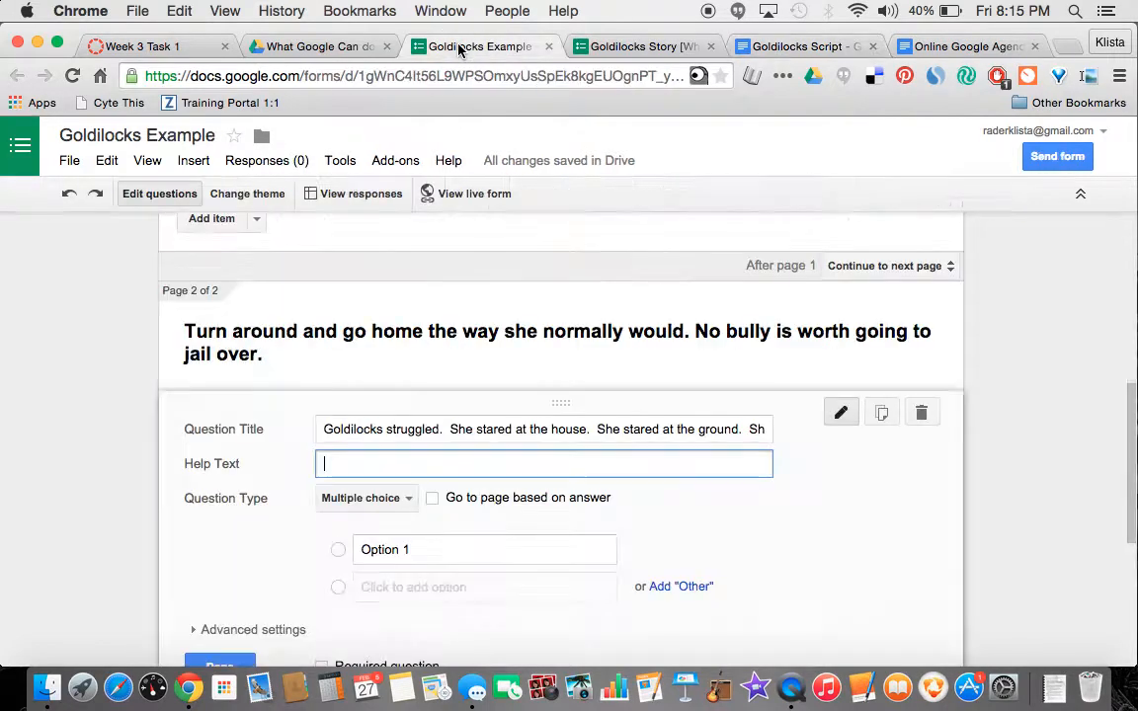
{"action": "left_click", "coordinate": [379, 553]}
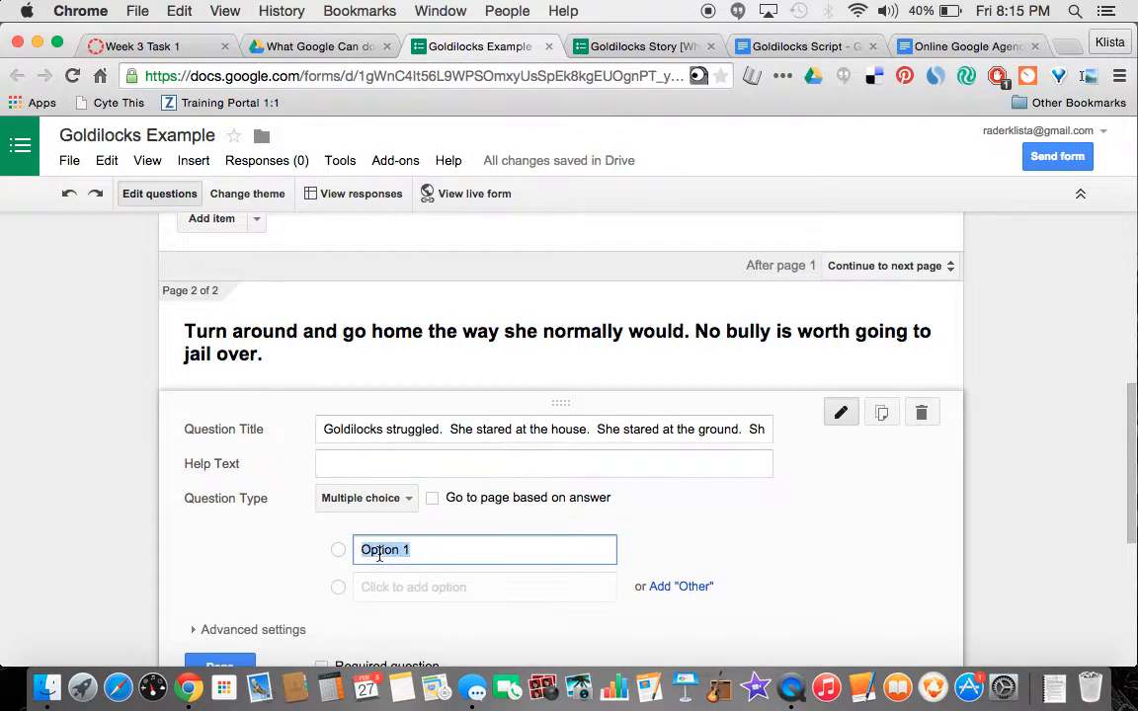
{"action": "key", "text": "cmd+v"}
{"action": "scroll", "coordinate": [227, 583], "scroll_direction": "down", "scroll_amount": 1}
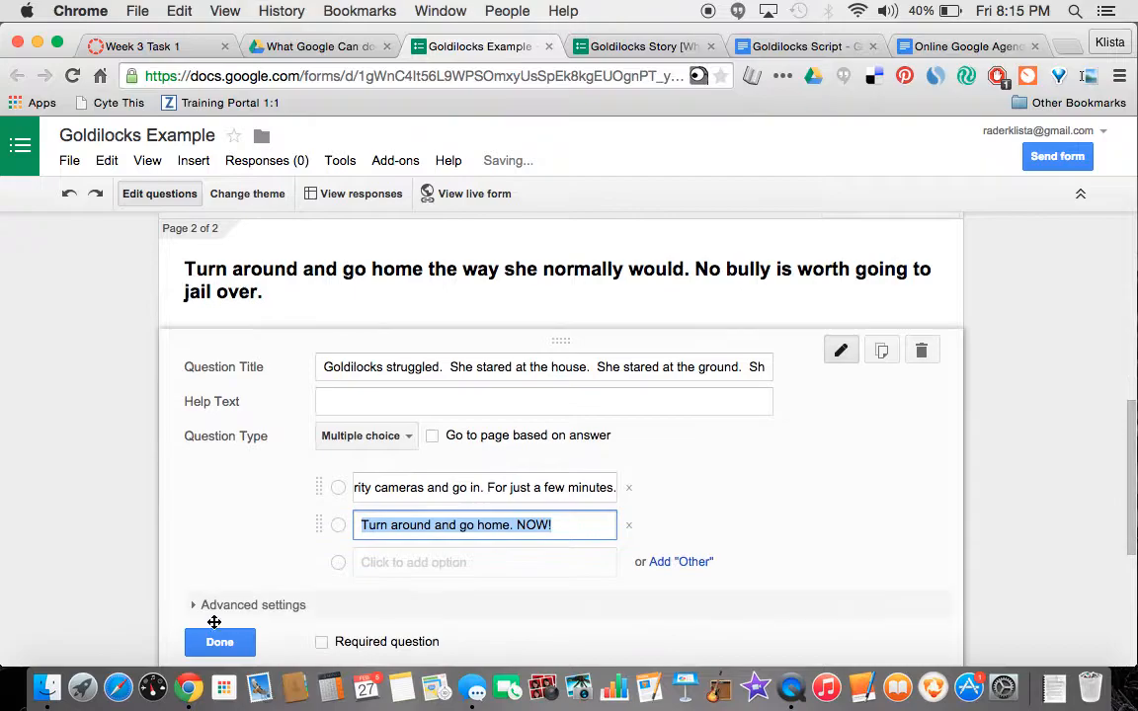
{"action": "left_click", "coordinate": [221, 642]}
{"action": "scroll", "coordinate": [254, 471], "scroll_direction": "up", "scroll_amount": 5}
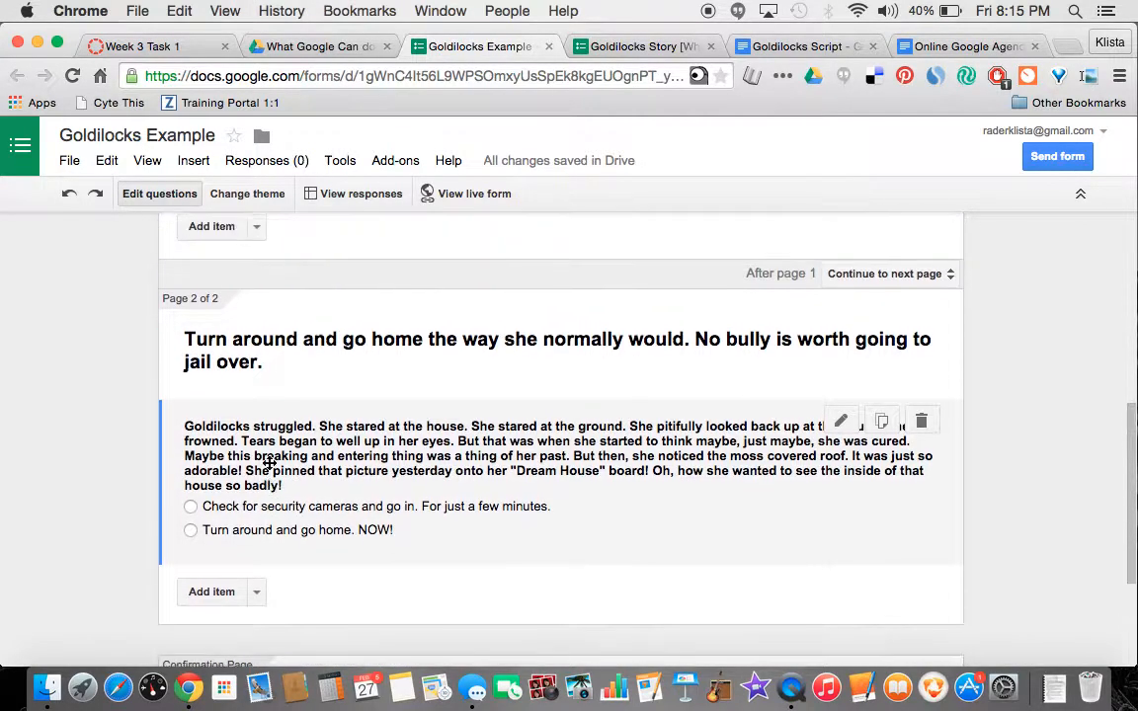
{"action": "scroll", "coordinate": [270, 463], "scroll_direction": "up", "scroll_amount": 4}
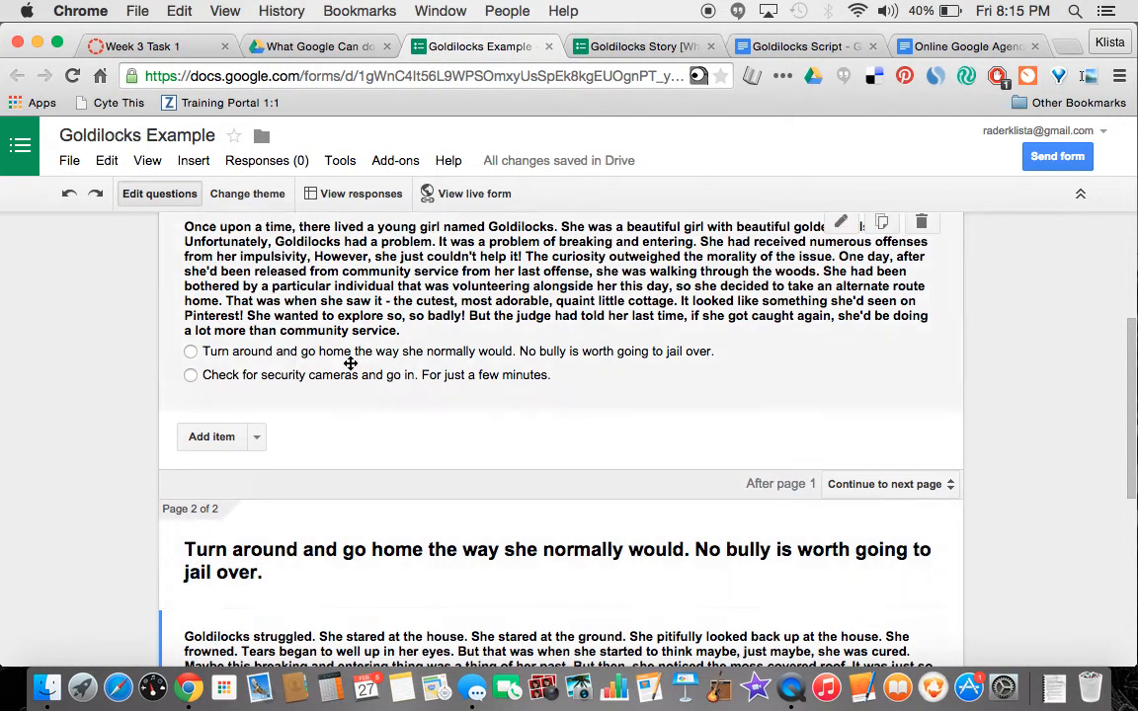
{"action": "scroll", "coordinate": [373, 461], "scroll_direction": "up", "scroll_amount": 4}
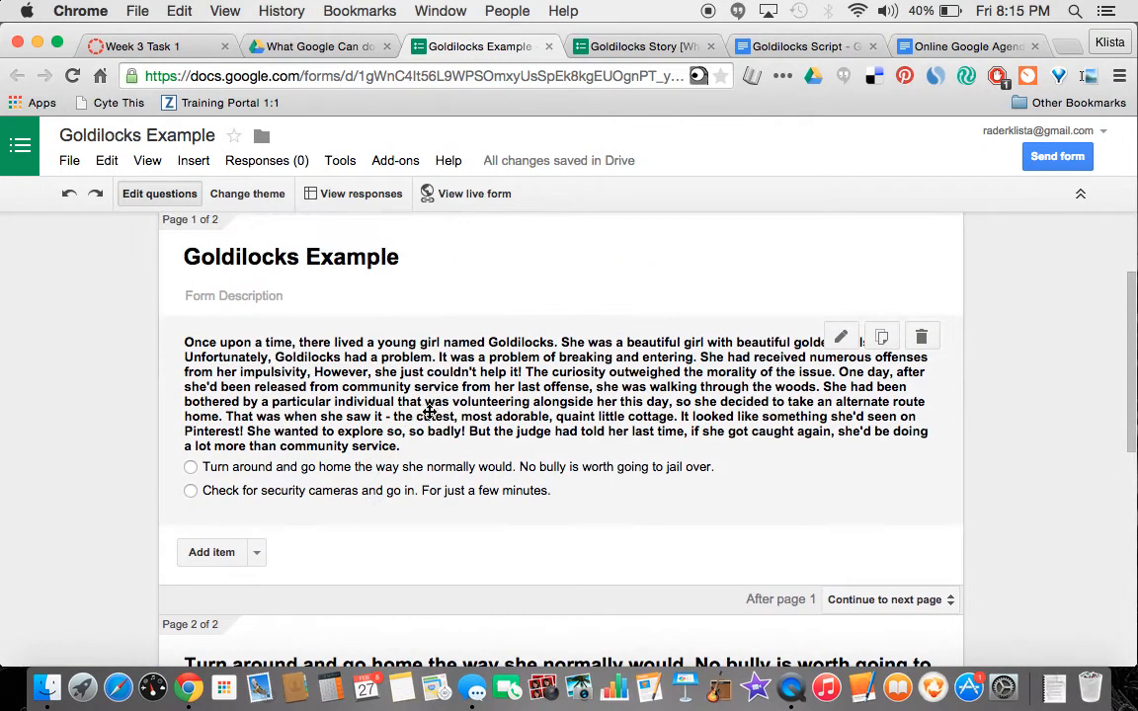
Step: Copy the choice "Check for security cameras and go in. For just a few minutes." from Goldilocks Script
{"action": "scroll", "coordinate": [513, 504], "scroll_direction": "down", "scroll_amount": 1}
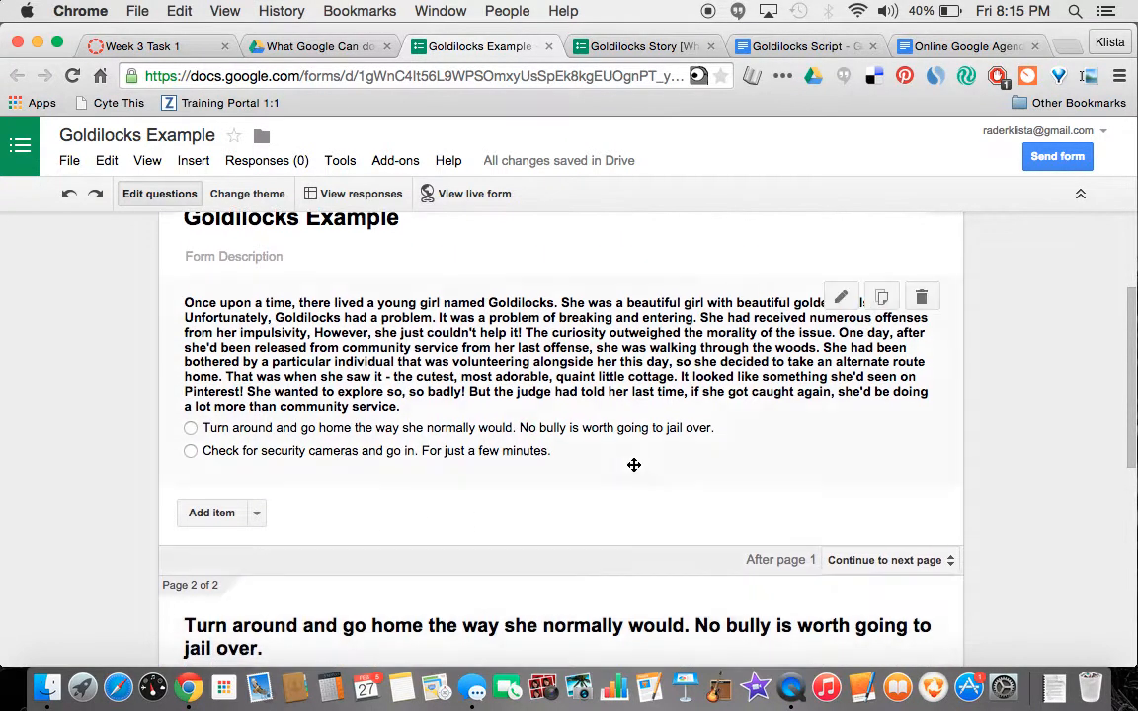
{"action": "scroll", "coordinate": [653, 467], "scroll_direction": "down", "scroll_amount": 5}
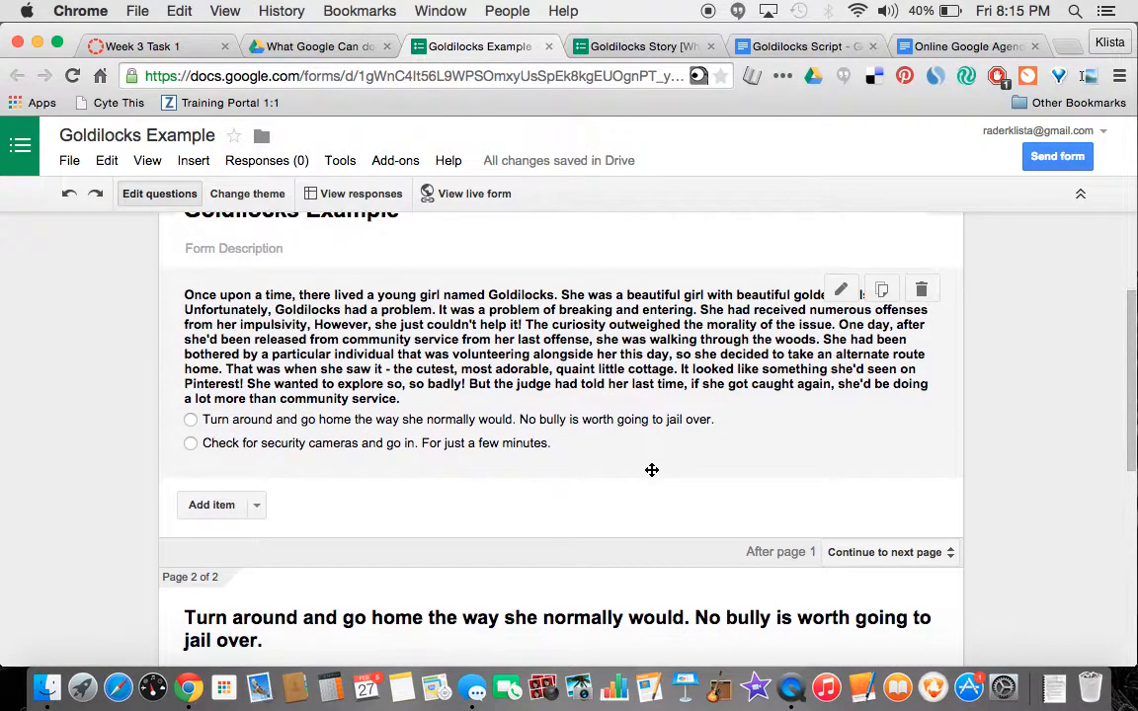
{"action": "scroll", "coordinate": [653, 470], "scroll_direction": "down", "scroll_amount": 5}
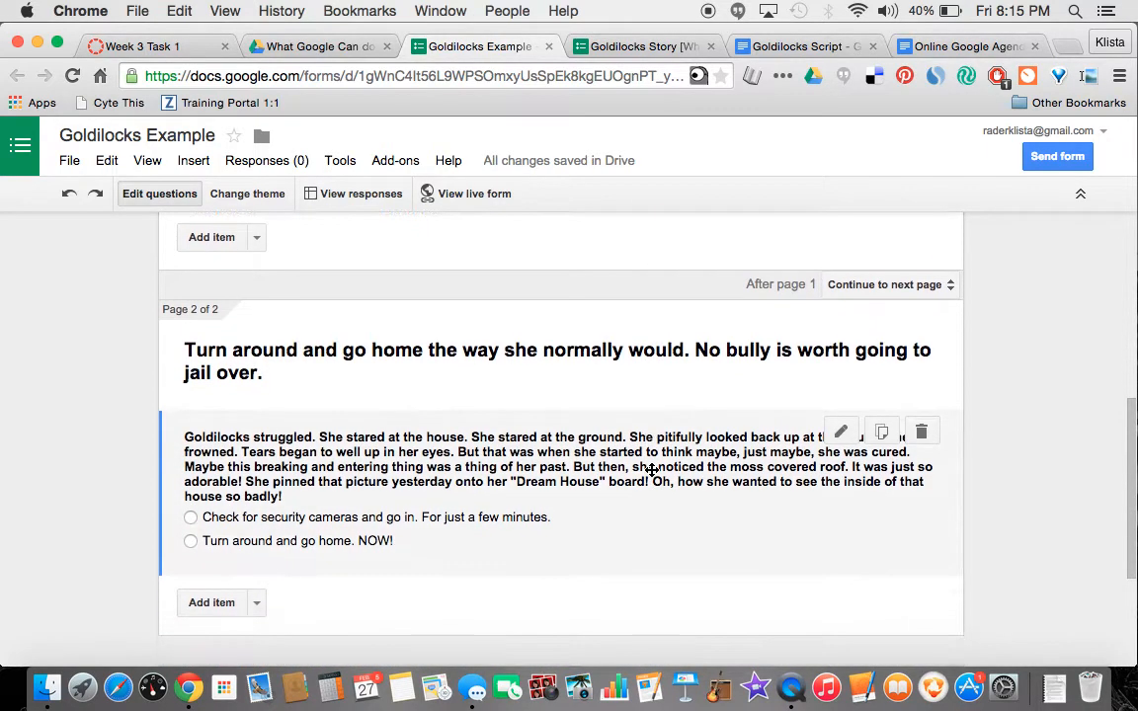
{"action": "left_click", "coordinate": [787, 46]}
{"action": "left_click", "coordinate": [501, 415]}
{"action": "scroll", "coordinate": [500, 417], "scroll_direction": "down", "scroll_amount": 3}
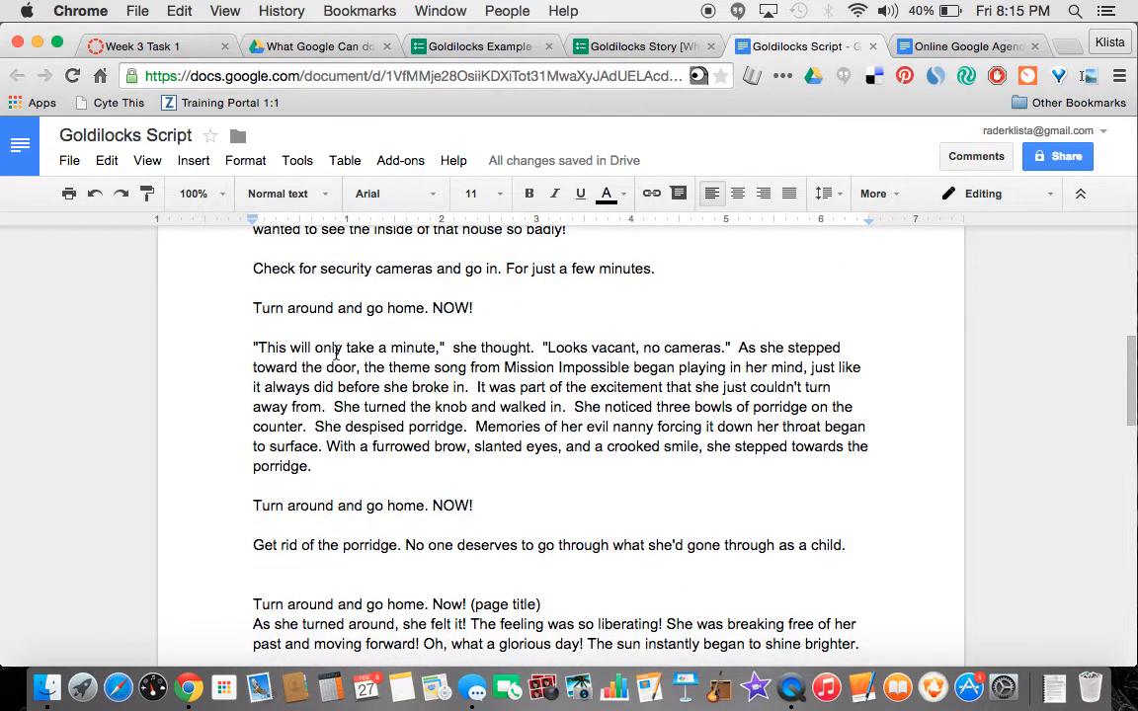
{"action": "left_click_drag", "start_coordinate": [252, 346], "coordinate": [314, 462]}
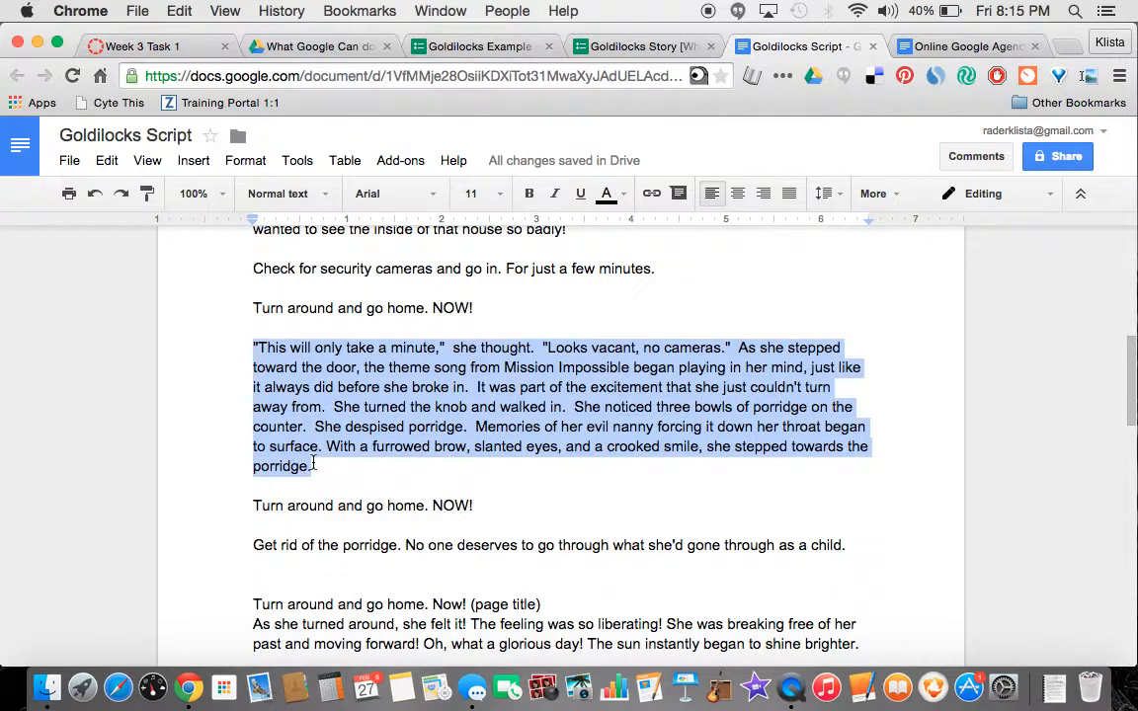
{"action": "left_click", "coordinate": [463, 483]}
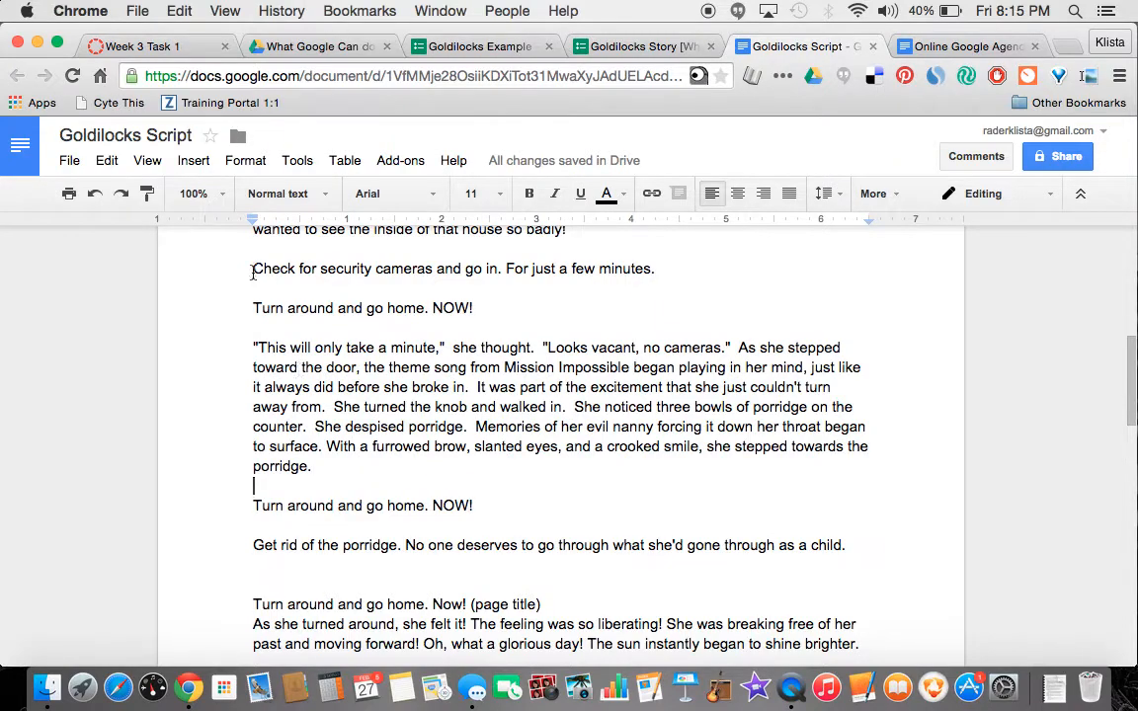
{"action": "left_click_drag", "start_coordinate": [251, 268], "coordinate": [657, 271]}
{"action": "key", "text": "super+c"}
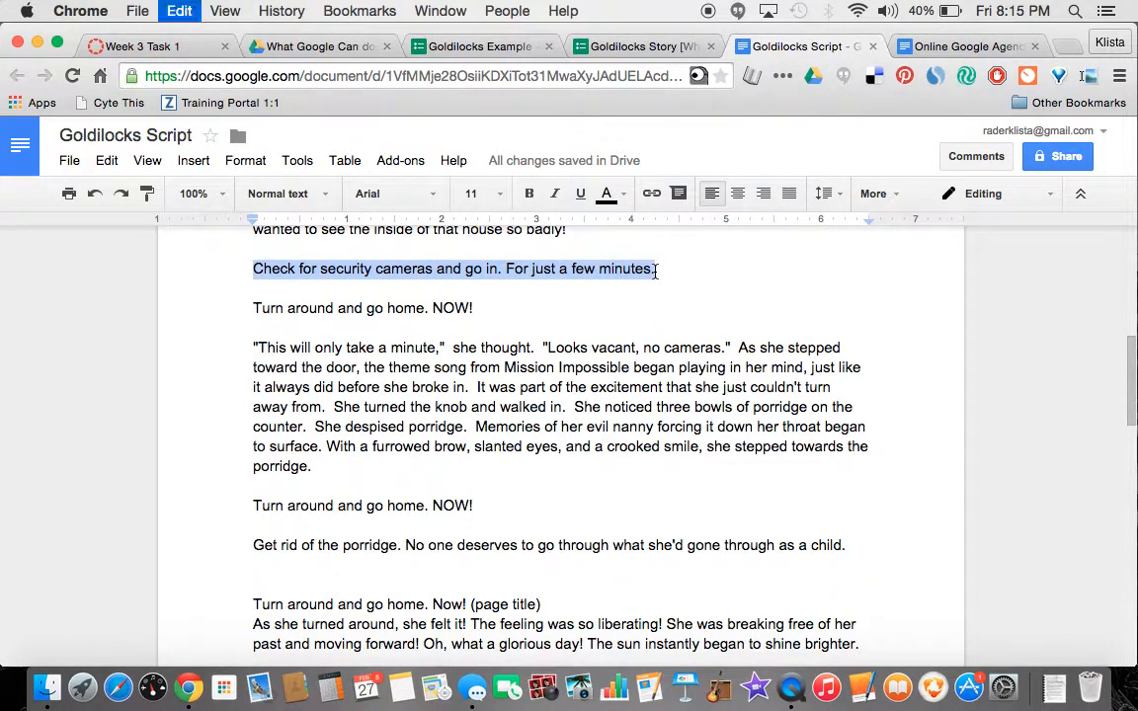
Step: Insert a page break after page 2's question in Goldilocks Example, using the copied security cameras choice as the new page's title
{"action": "left_click", "coordinate": [501, 52]}
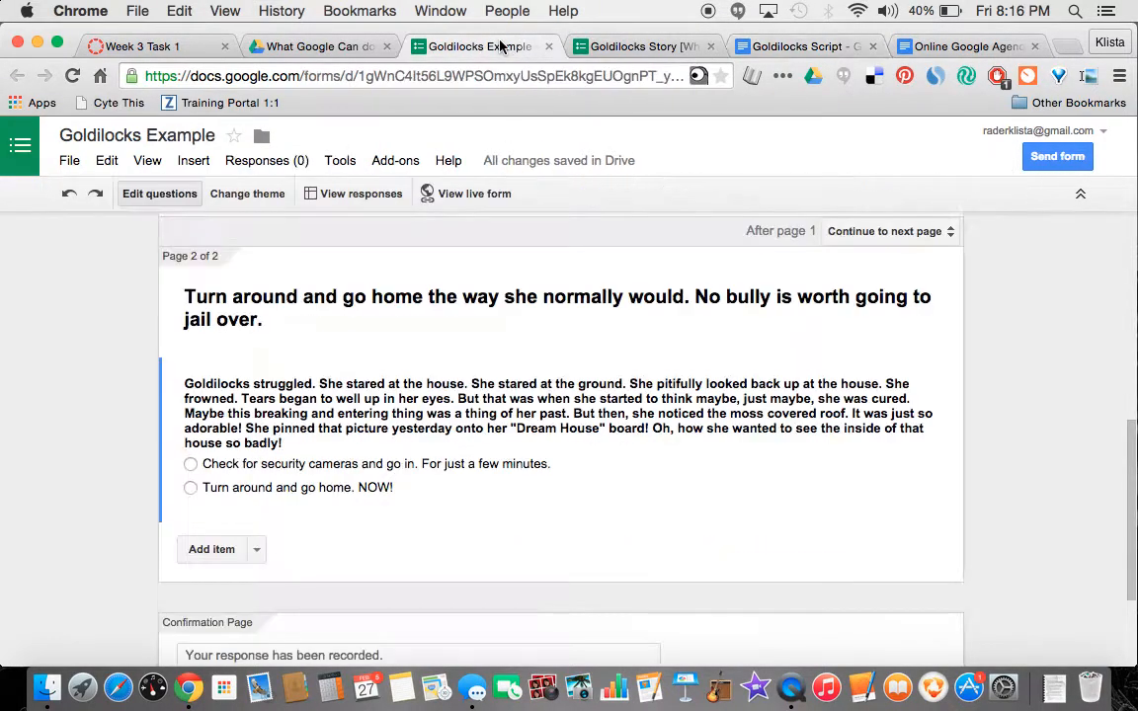
{"action": "scroll", "coordinate": [376, 386], "scroll_direction": "down", "scroll_amount": 3}
{"action": "scroll", "coordinate": [376, 385], "scroll_direction": "down", "scroll_amount": 1}
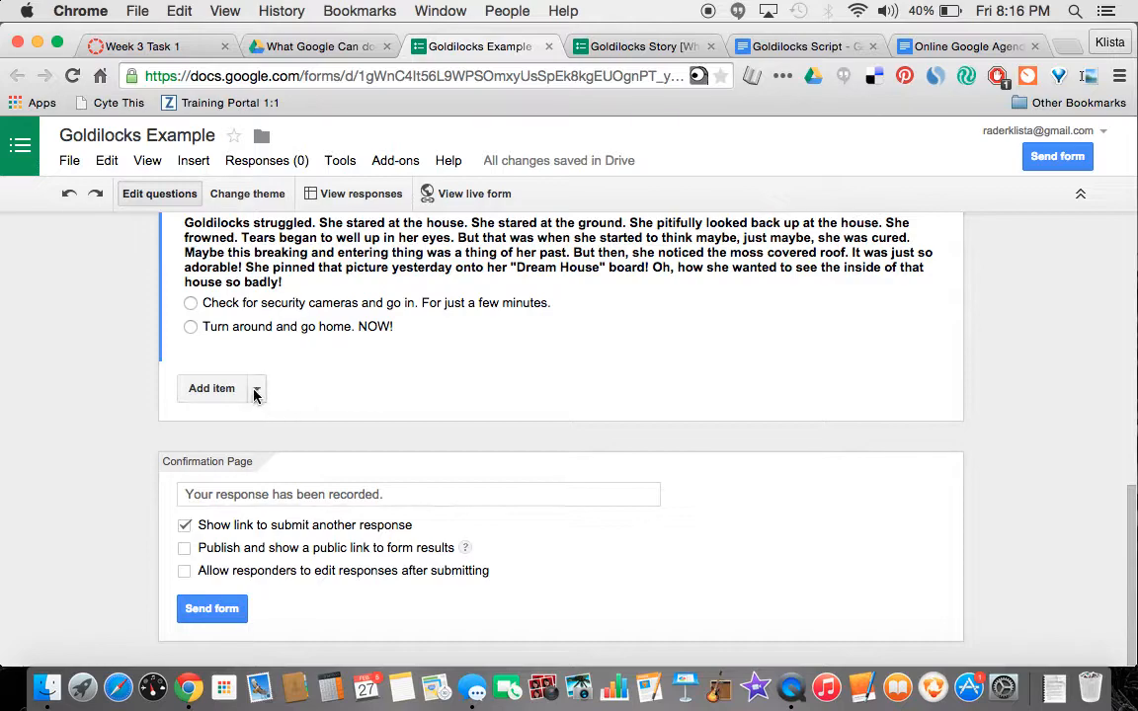
{"action": "left_click", "coordinate": [256, 391]}
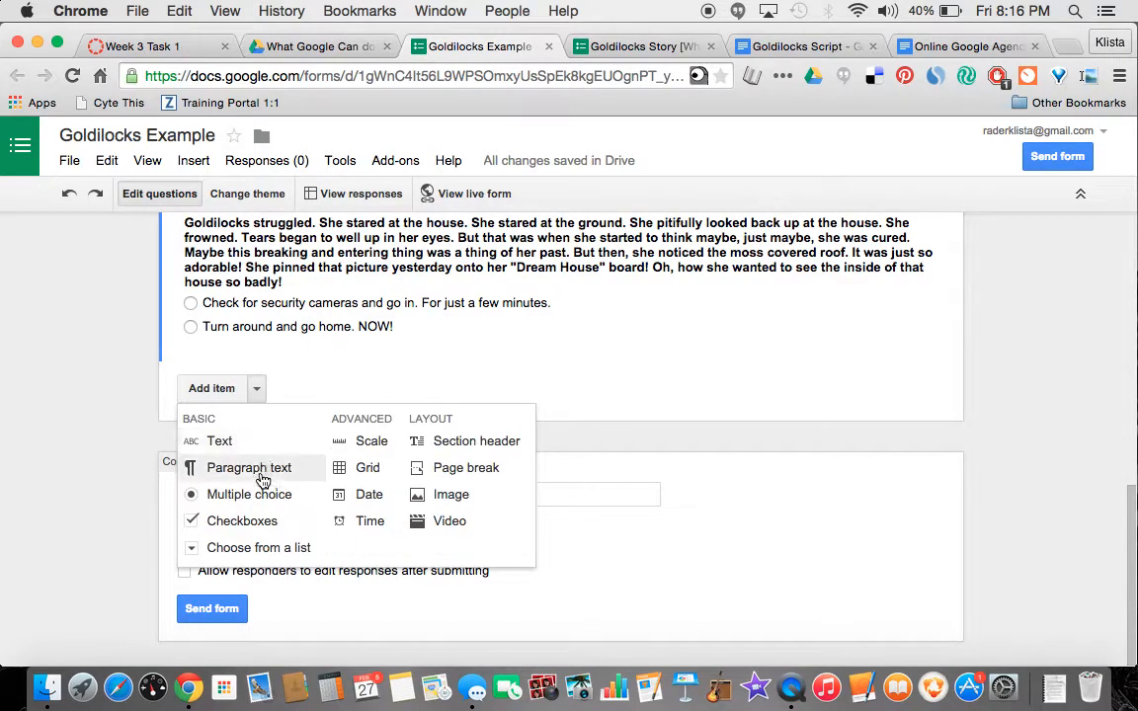
{"action": "left_click", "coordinate": [445, 472]}
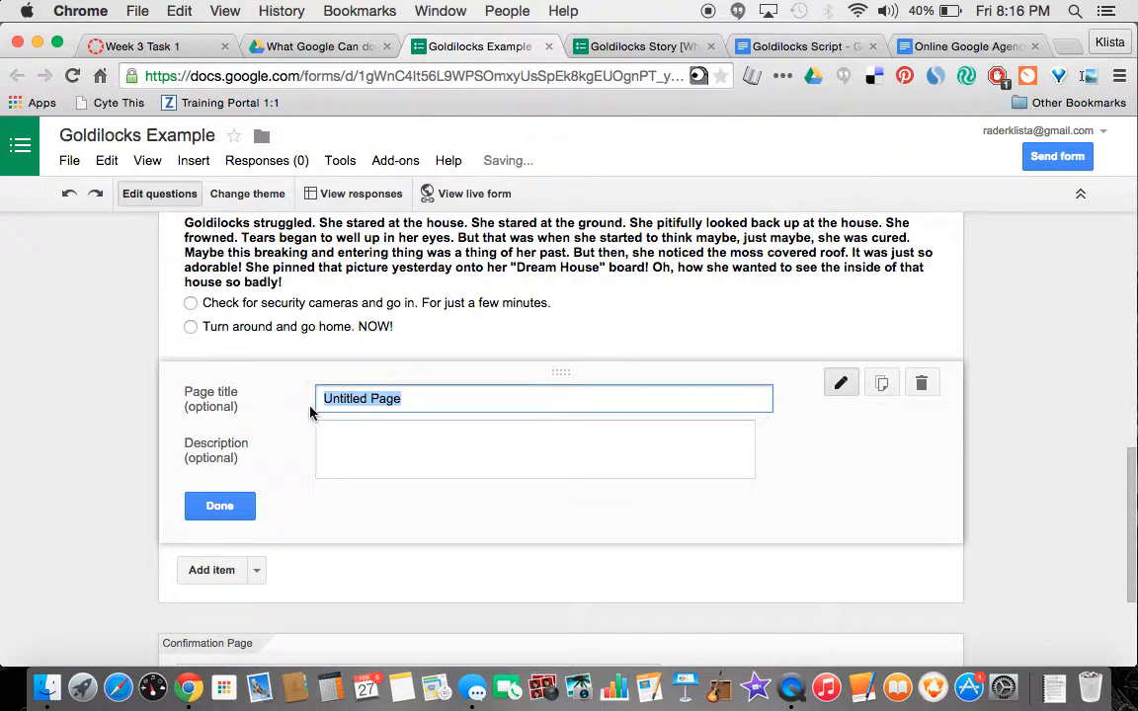
{"action": "key", "text": "super+v"}
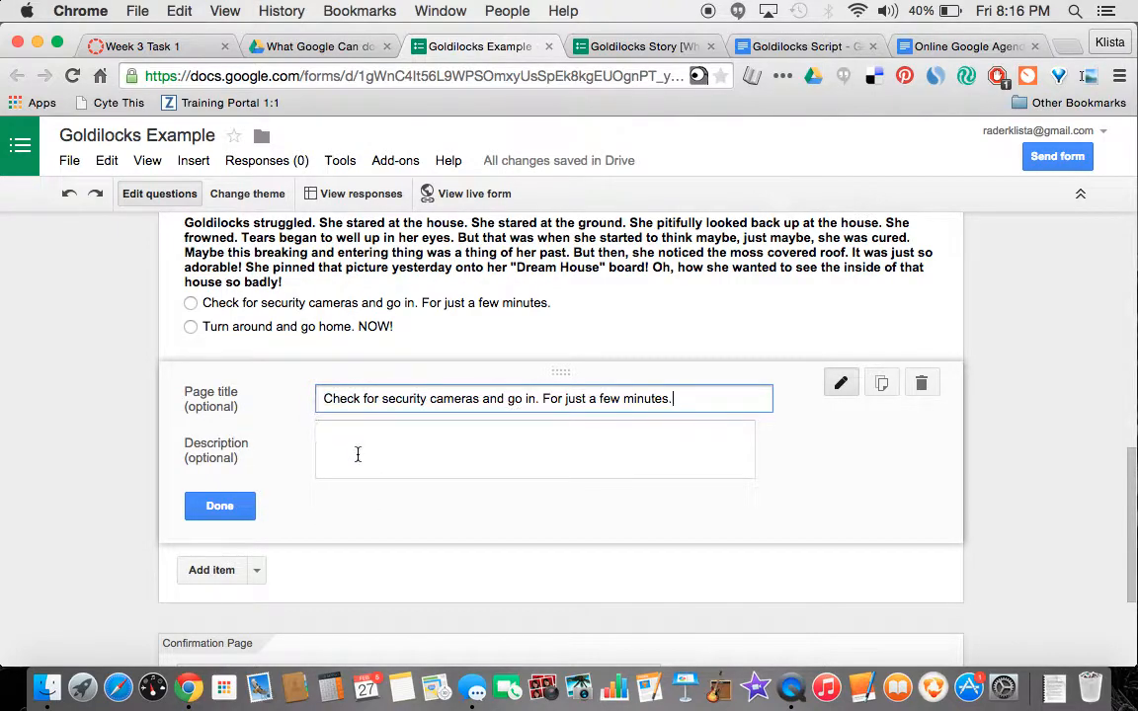
{"action": "left_click", "coordinate": [241, 504]}
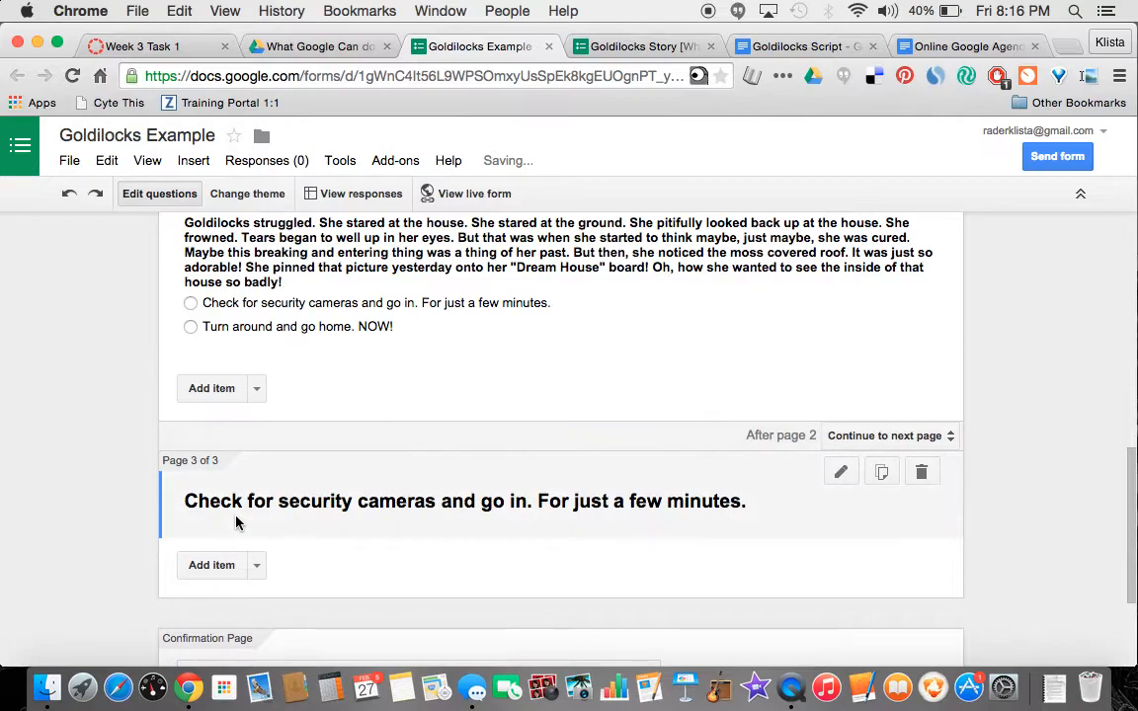
Step: Add a multiple choice question to page 3, titled with the "This will only take a minute" paragraph from Goldilocks Script
{"action": "scroll", "coordinate": [296, 491], "scroll_direction": "down", "scroll_amount": 2}
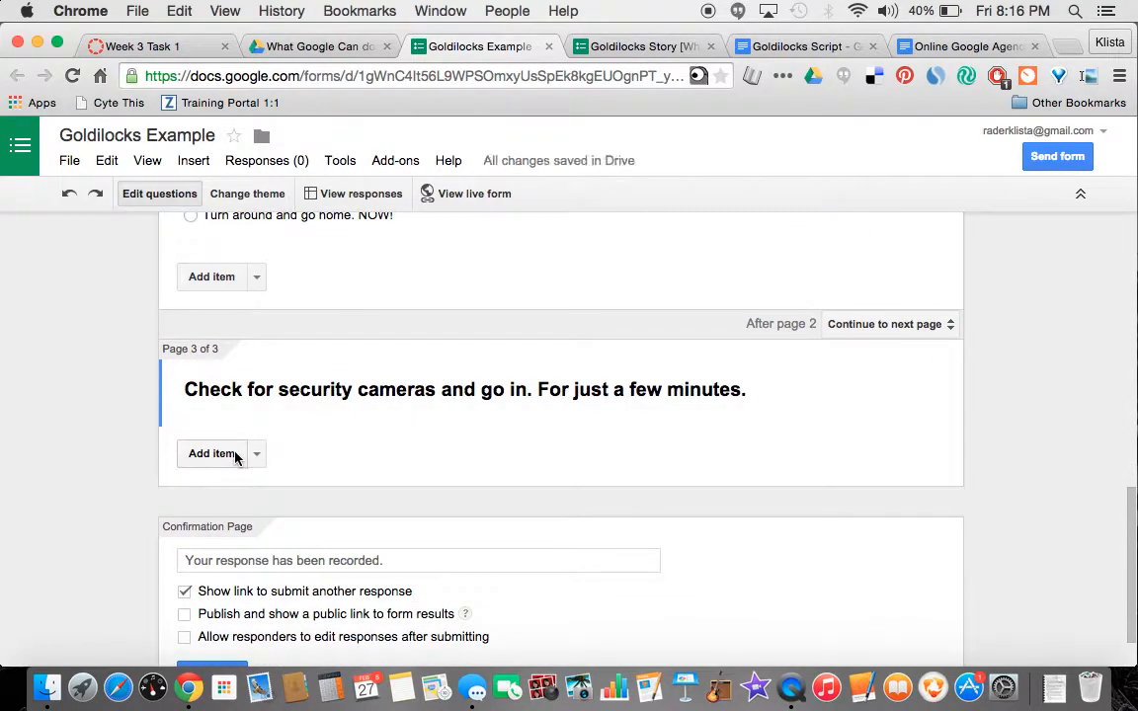
{"action": "left_click", "coordinate": [254, 457]}
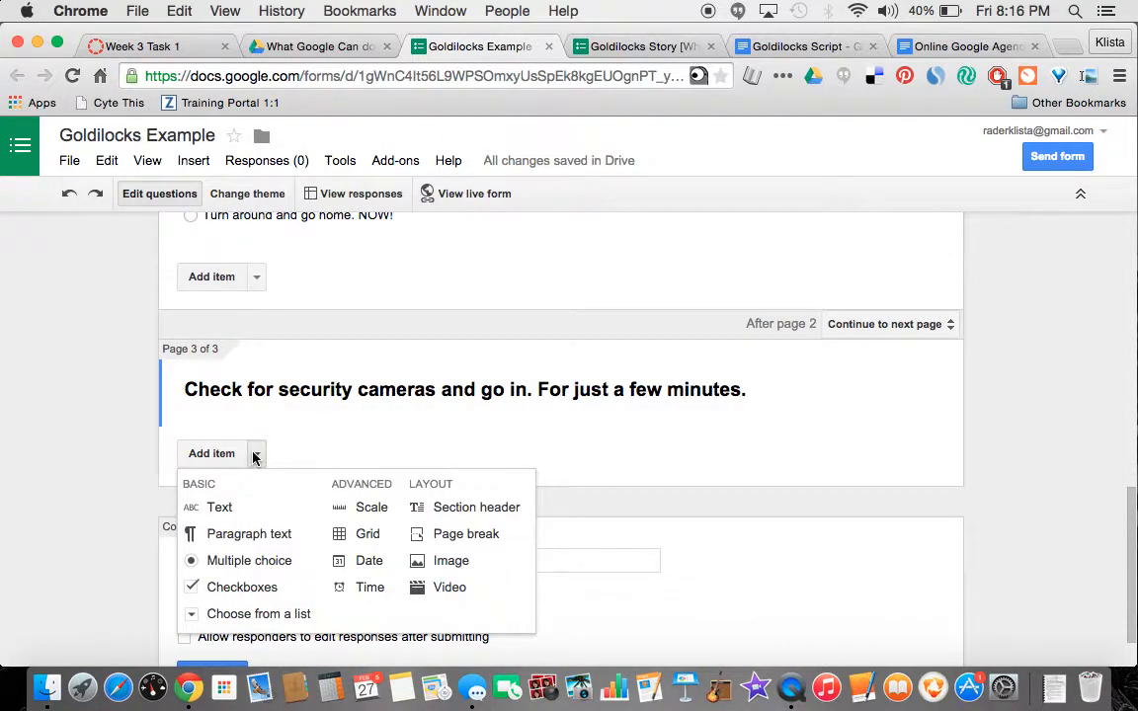
{"action": "left_click", "coordinate": [264, 573]}
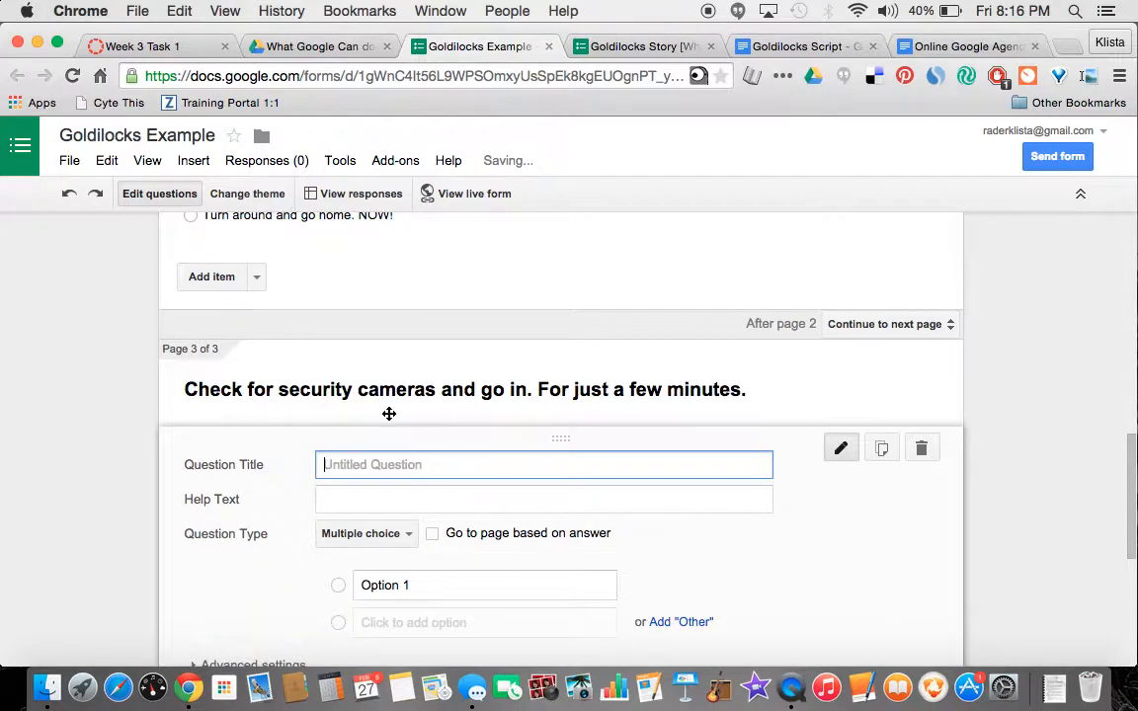
{"action": "left_click", "coordinate": [782, 48]}
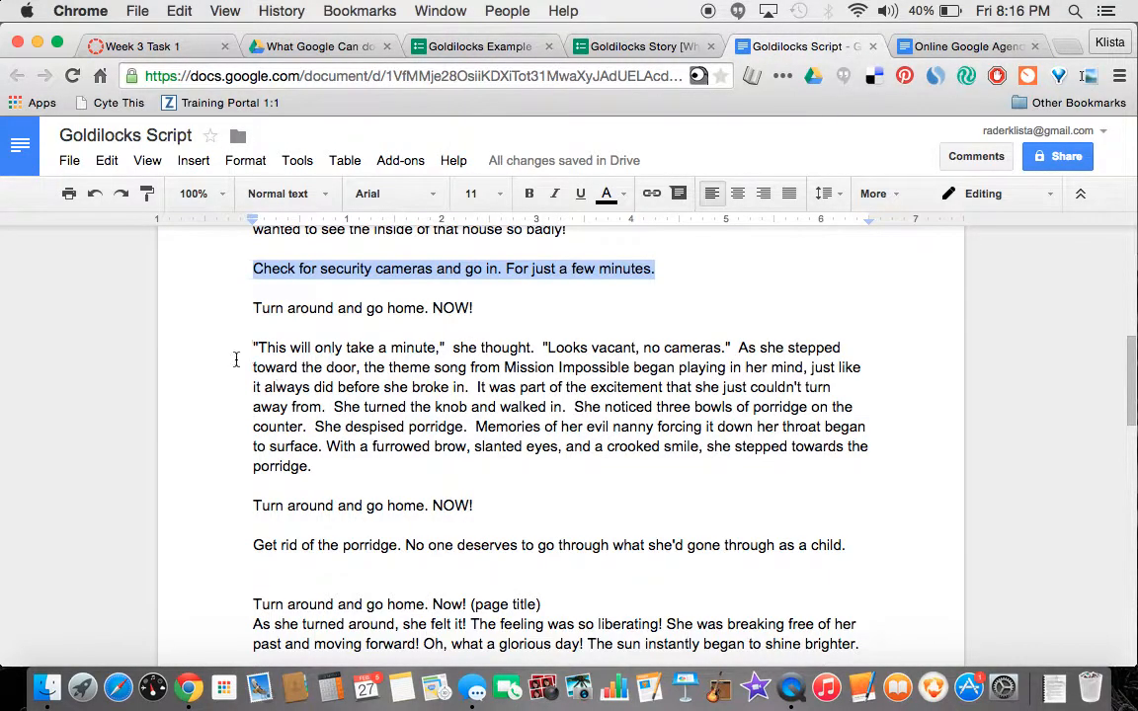
{"action": "left_click_drag", "start_coordinate": [251, 345], "coordinate": [326, 465]}
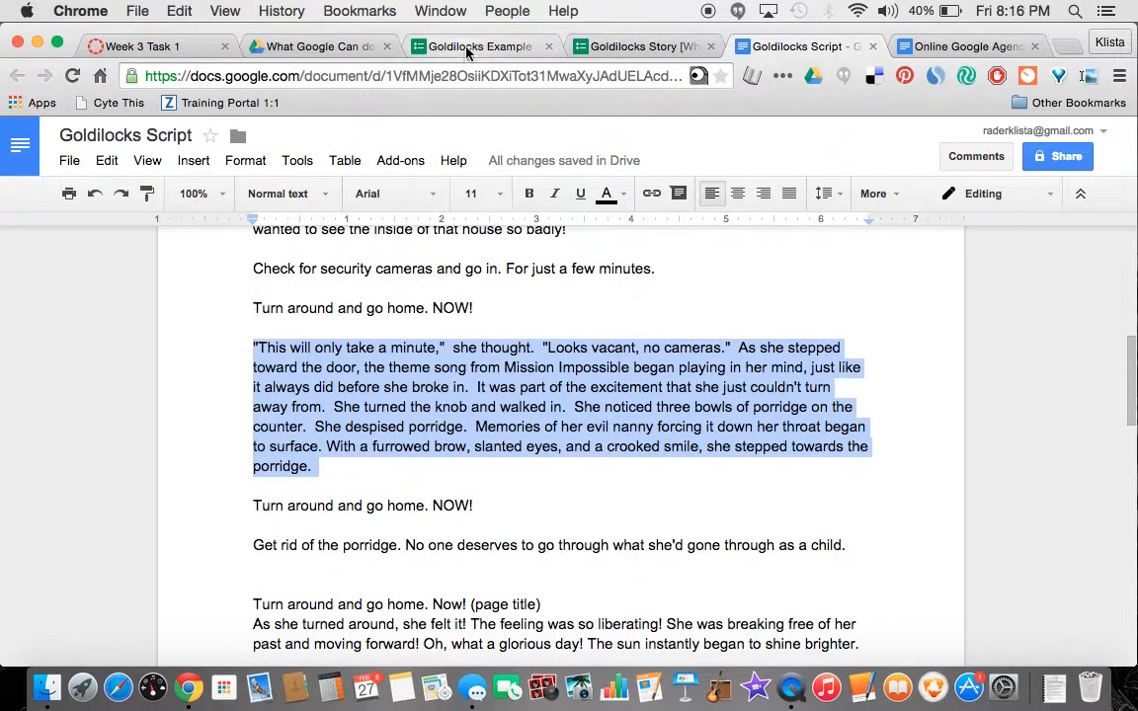
{"action": "left_click", "coordinate": [435, 47]}
{"action": "key", "text": "super+v"}
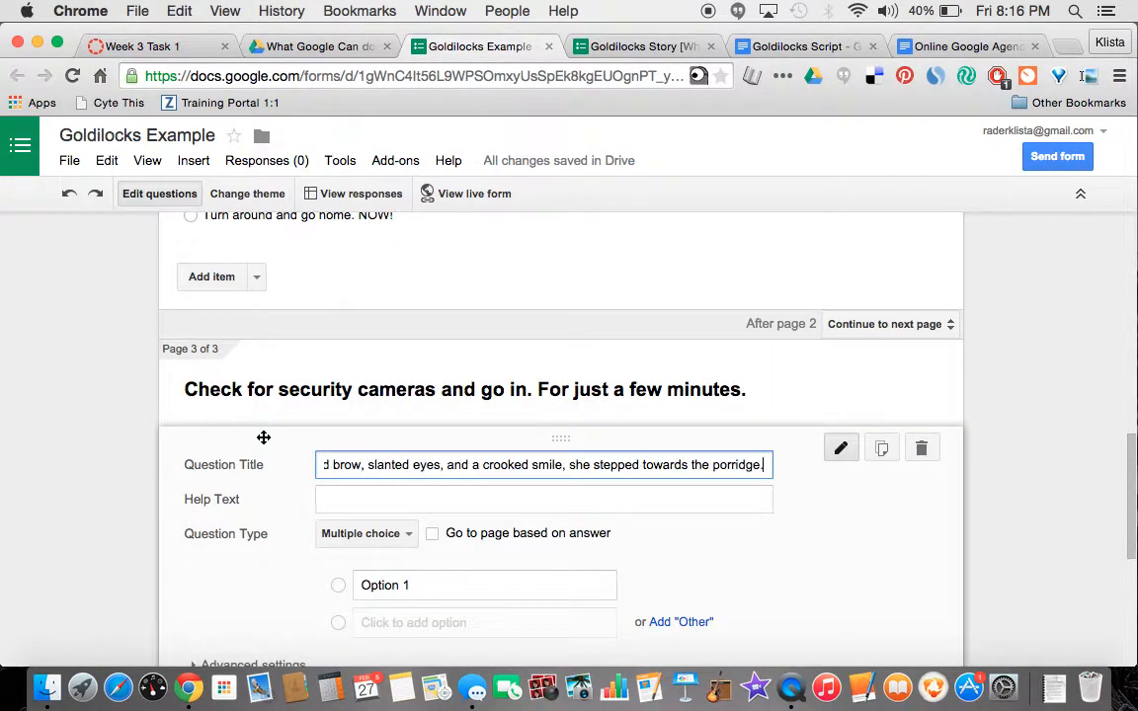
Step: Copy "Turn around and go home. NOW!" and the "Get rid of the porridge." choice from the script into page 3's answer options
{"action": "left_click", "coordinate": [802, 50]}
{"action": "scroll", "coordinate": [419, 462], "scroll_direction": "down", "scroll_amount": 2}
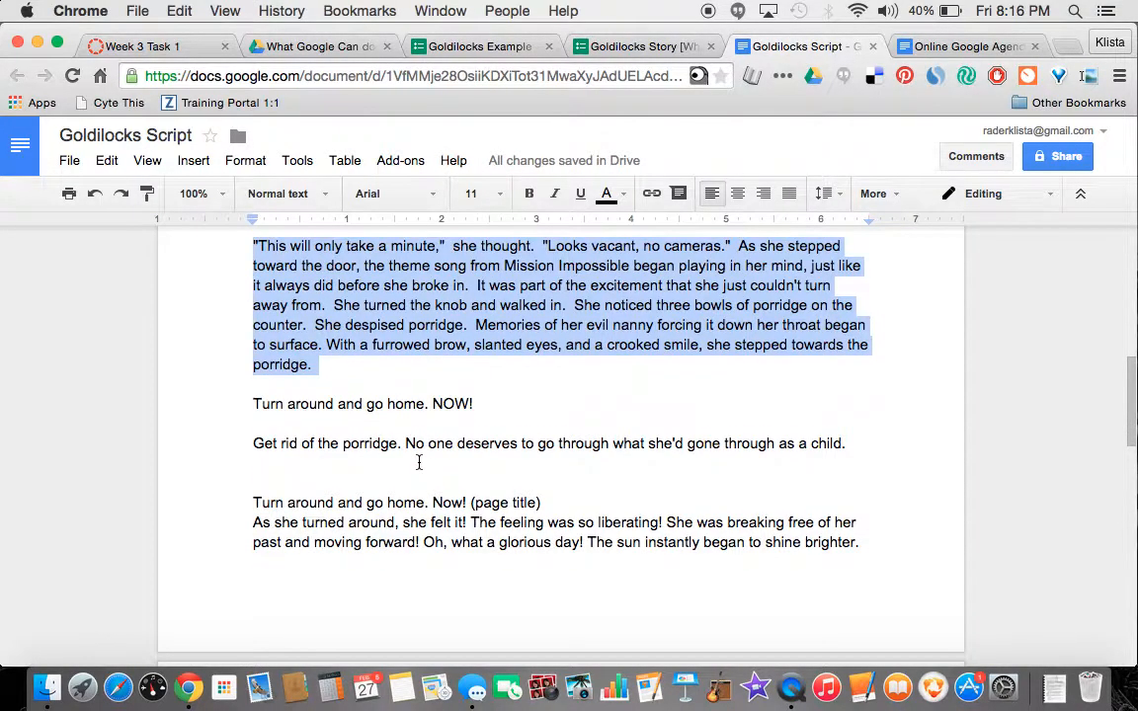
{"action": "double_click", "coordinate": [255, 403]}
{"action": "left_click_drag", "start_coordinate": [541, 447], "coordinate": [862, 444]}
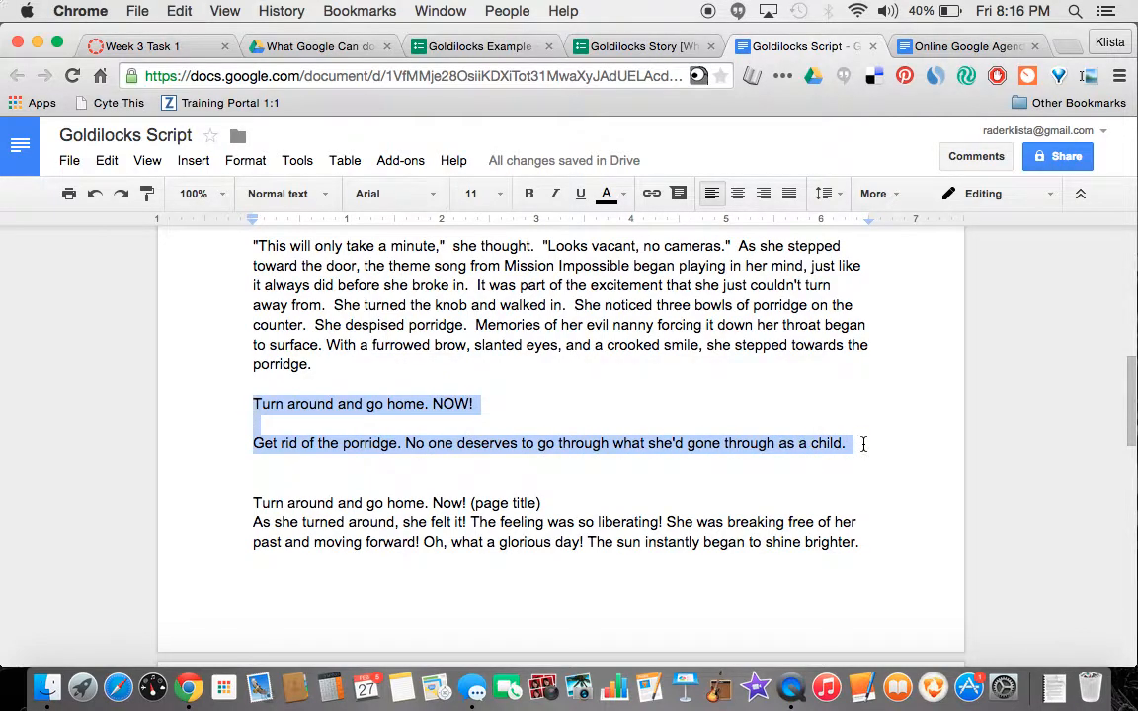
{"action": "left_click", "coordinate": [446, 46]}
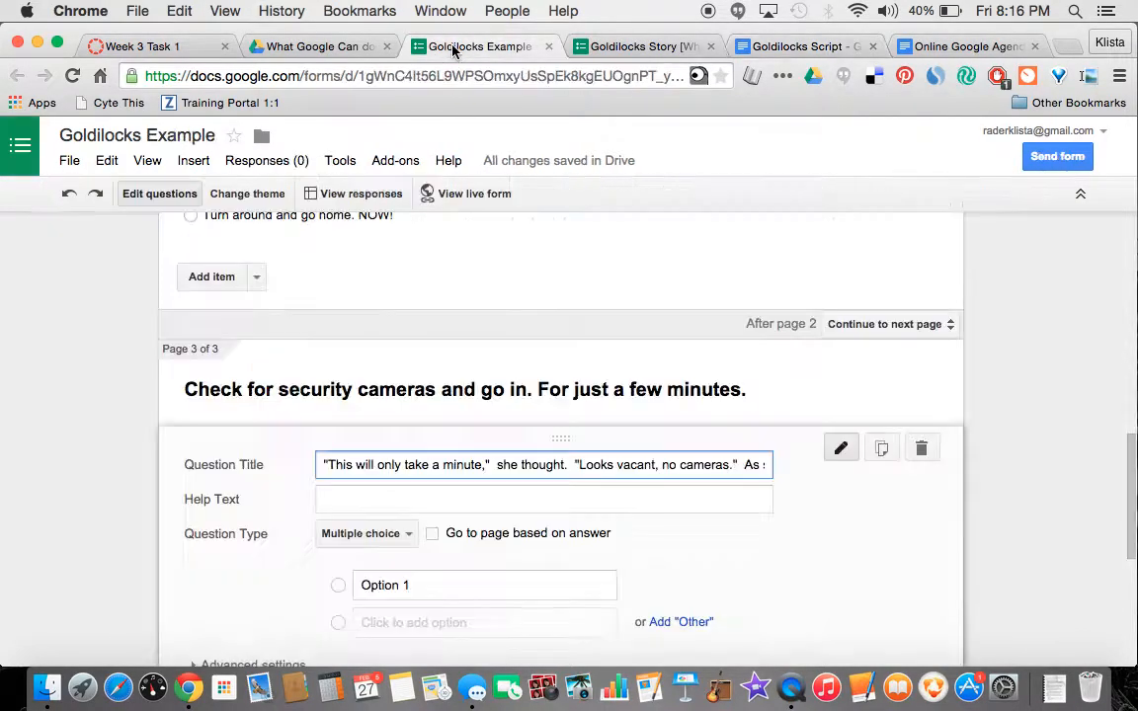
{"action": "left_click", "coordinate": [375, 588]}
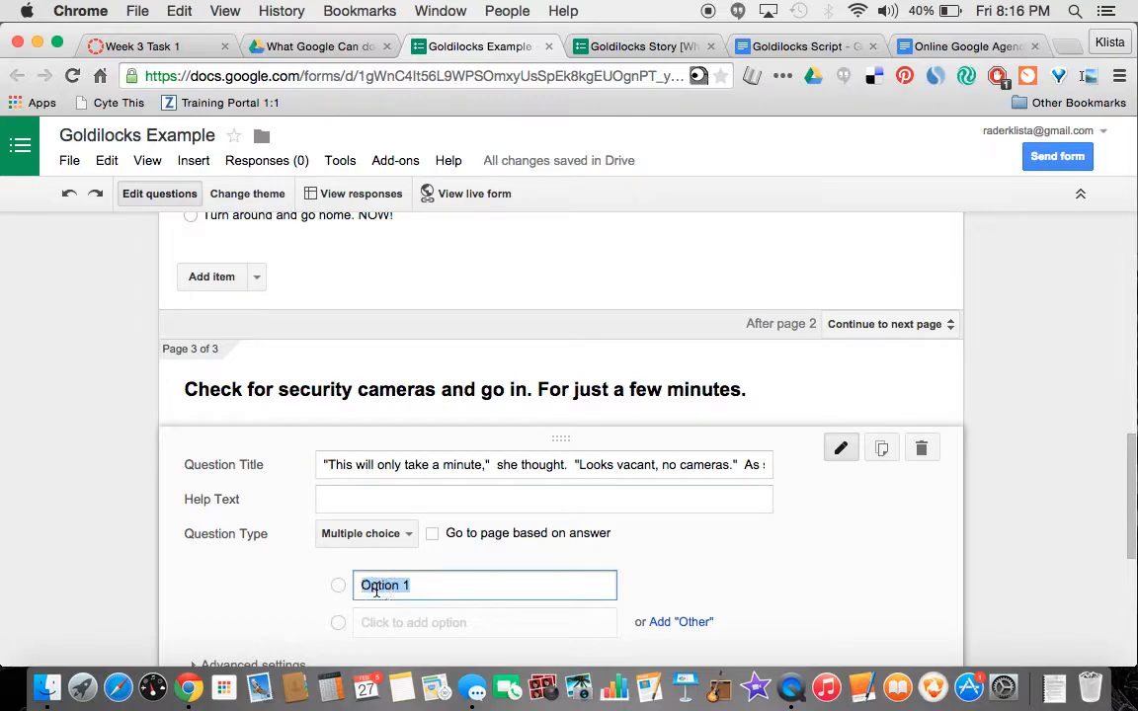
{"action": "key", "text": "super+v"}
{"action": "scroll", "coordinate": [375, 588], "scroll_direction": "down", "scroll_amount": 5}
{"action": "left_click", "coordinate": [224, 463]}
Step: Edit page 1's "Once upon a time" question, expanding its advanced settings and enabling "Go to page based on answer"
{"action": "scroll", "coordinate": [328, 492], "scroll_direction": "up", "scroll_amount": 10}
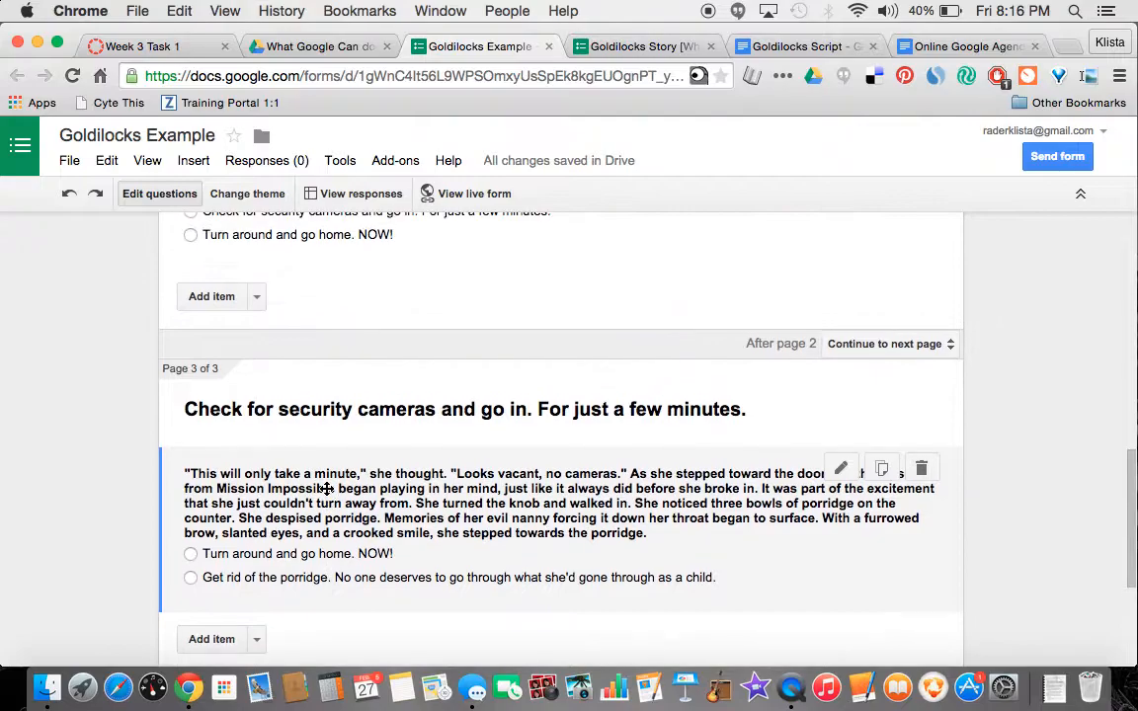
{"action": "scroll", "coordinate": [326, 488], "scroll_direction": "up", "scroll_amount": 7}
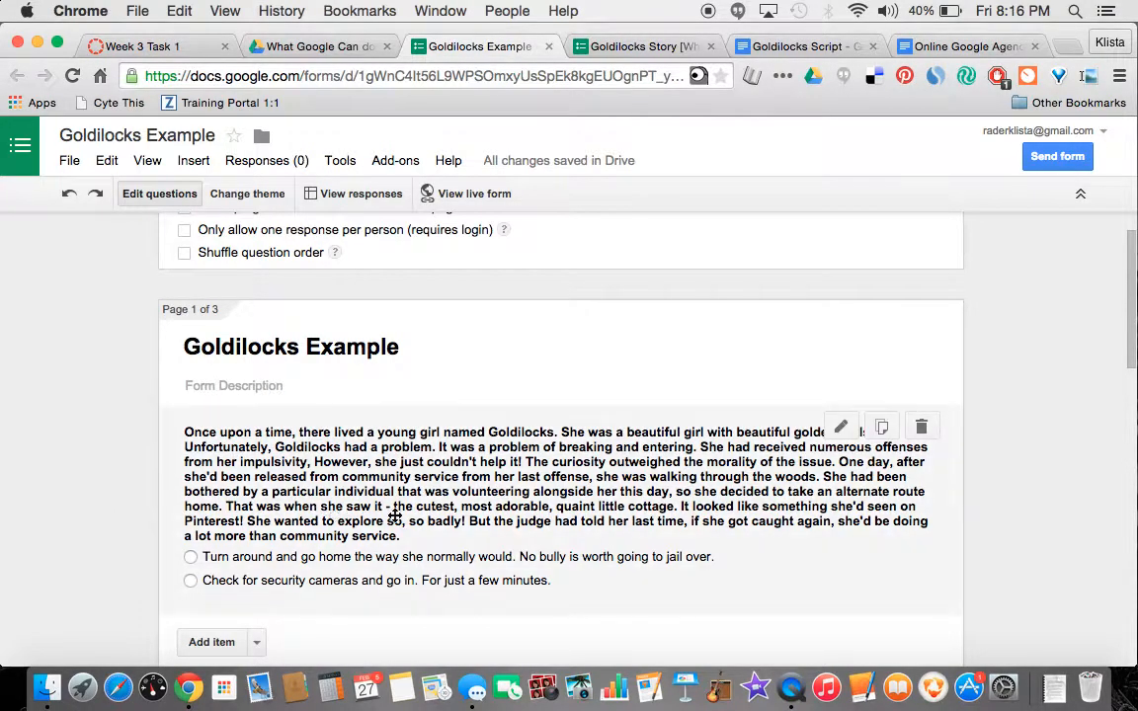
{"action": "scroll", "coordinate": [627, 574], "scroll_direction": "down", "scroll_amount": 3}
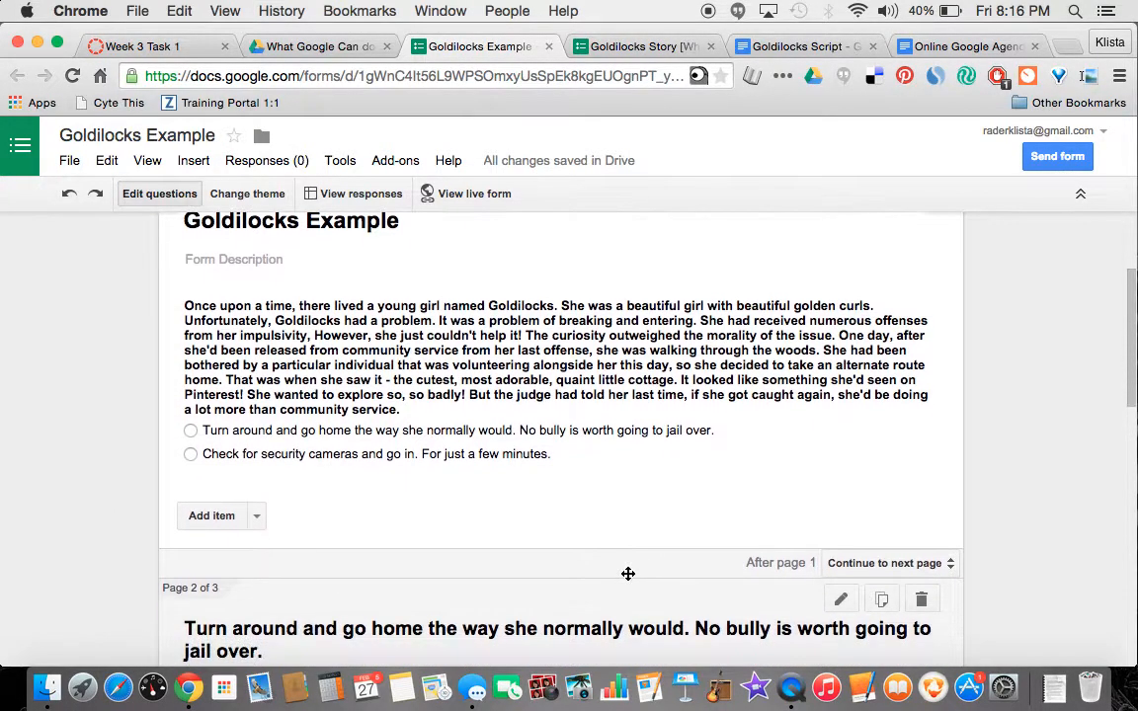
{"action": "scroll", "coordinate": [627, 574], "scroll_direction": "up", "scroll_amount": 2}
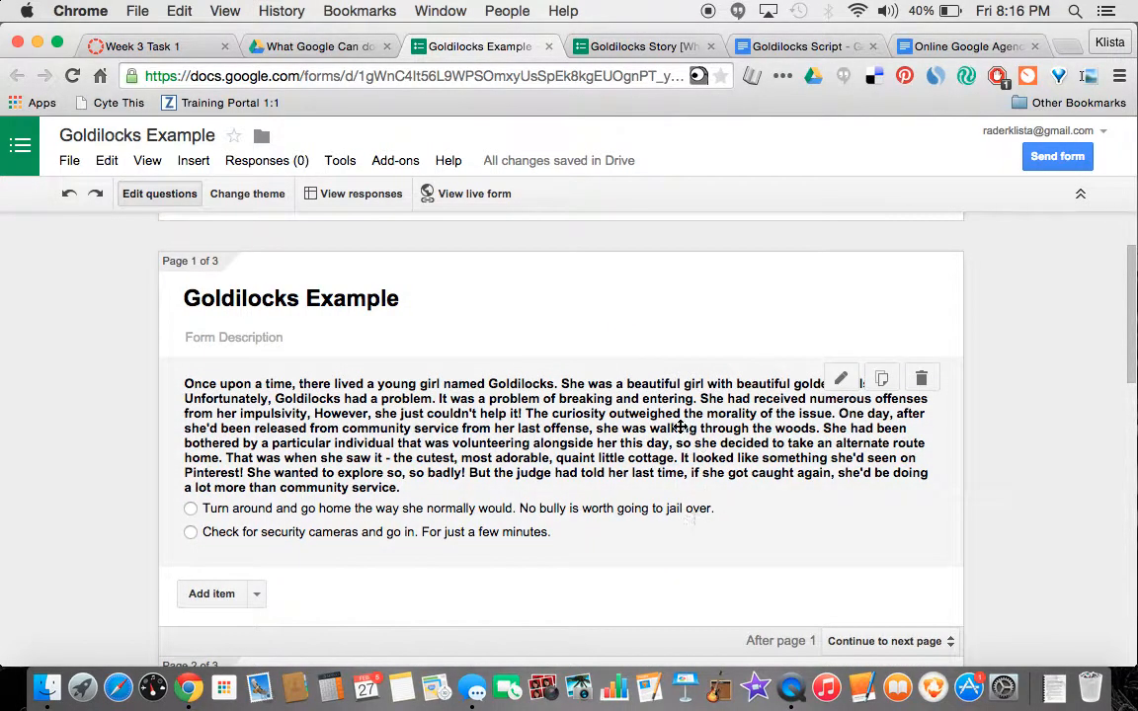
{"action": "scroll", "coordinate": [612, 560], "scroll_direction": "down", "scroll_amount": 5}
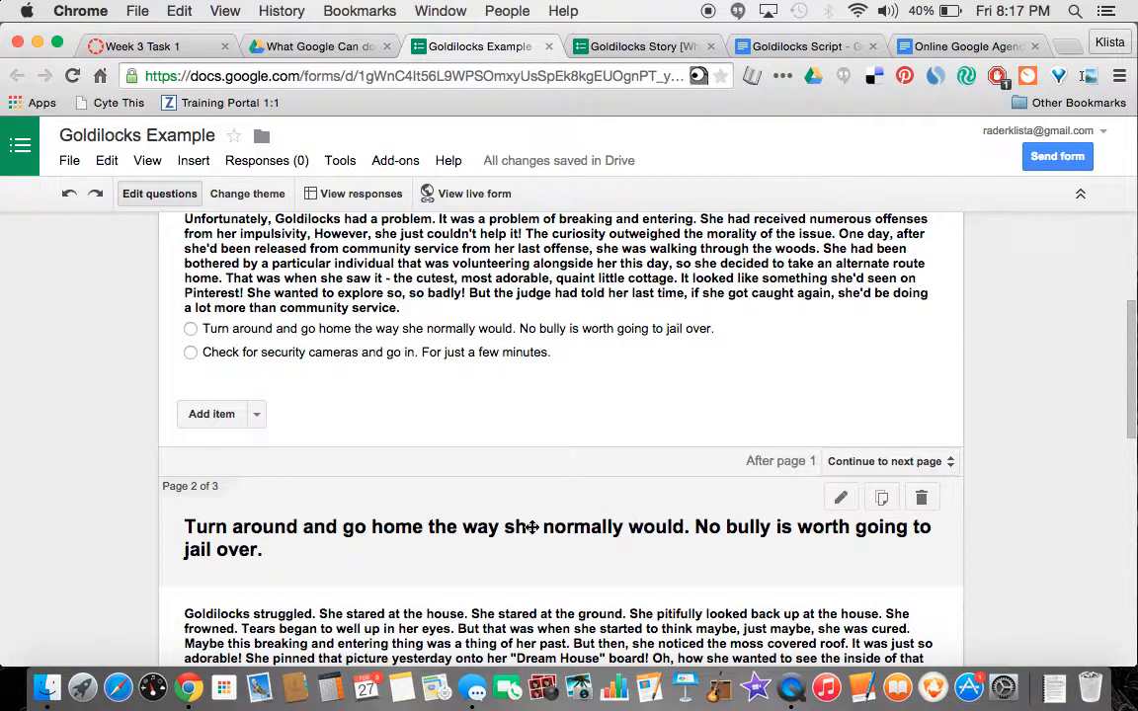
{"action": "scroll", "coordinate": [607, 515], "scroll_direction": "up", "scroll_amount": 3}
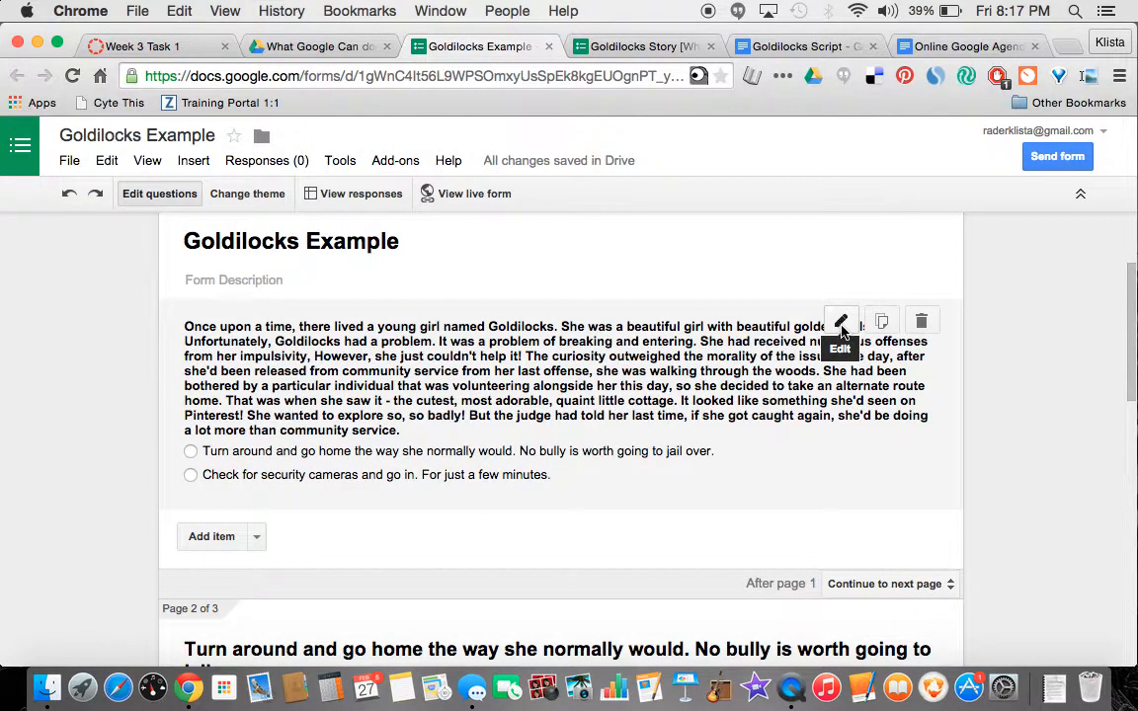
{"action": "left_click", "coordinate": [840, 324]}
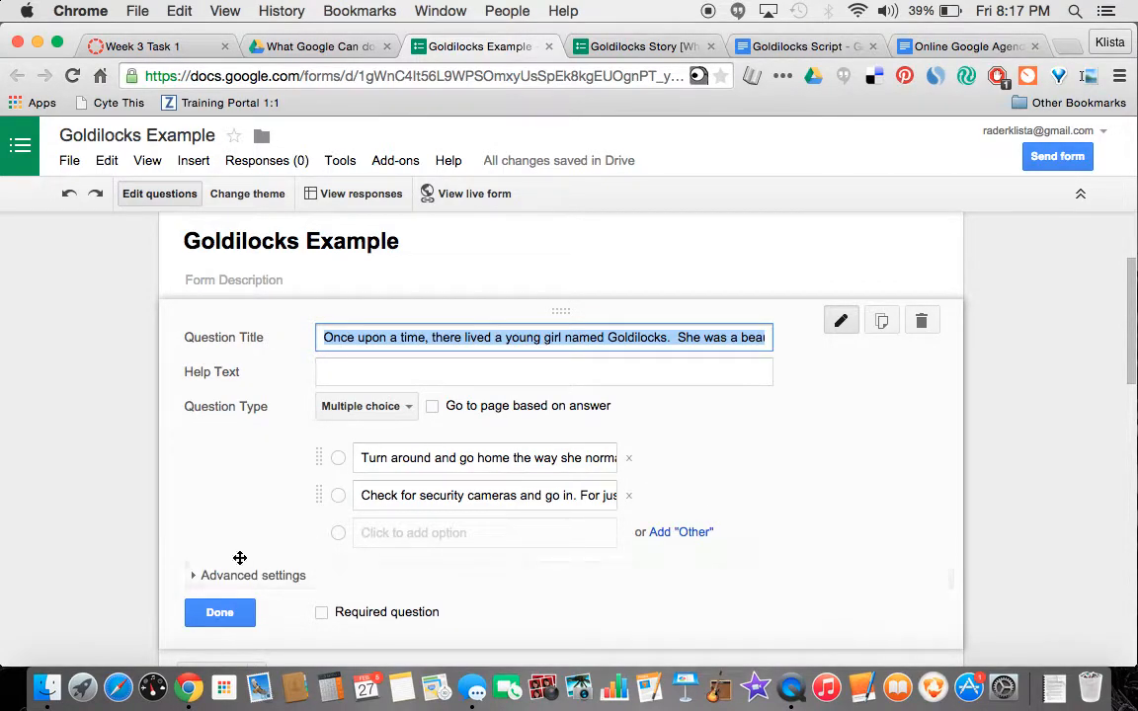
{"action": "left_click", "coordinate": [197, 576]}
{"action": "scroll", "coordinate": [302, 587], "scroll_direction": "down", "scroll_amount": 1}
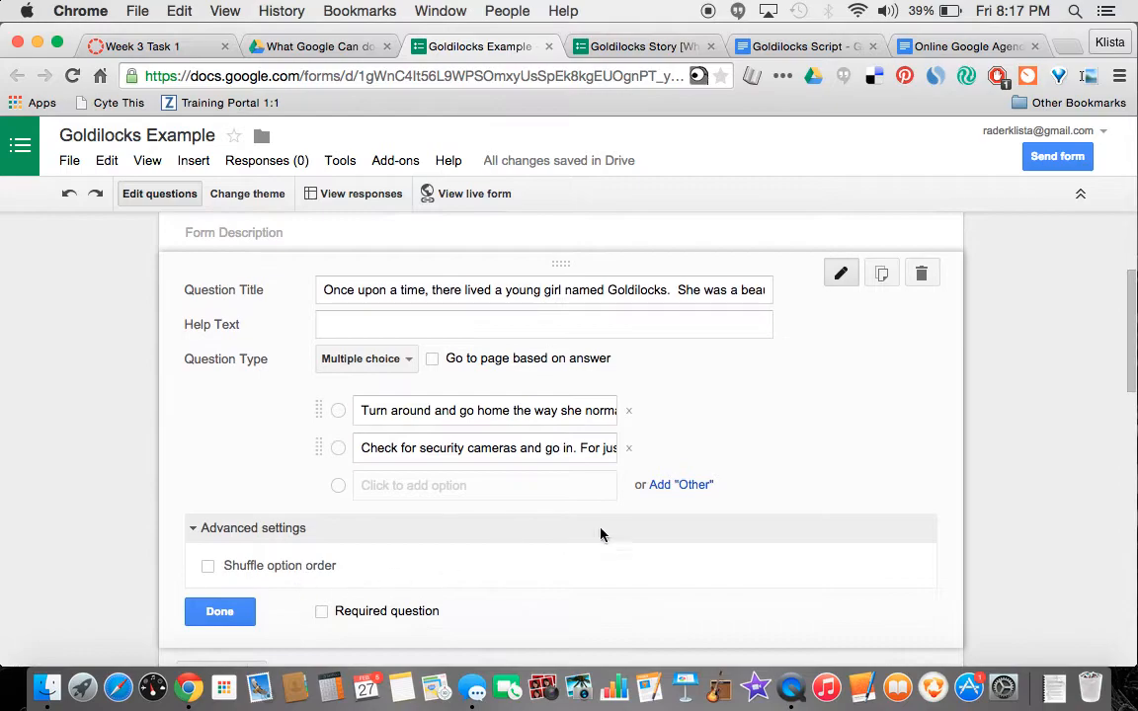
{"action": "left_click", "coordinate": [431, 360]}
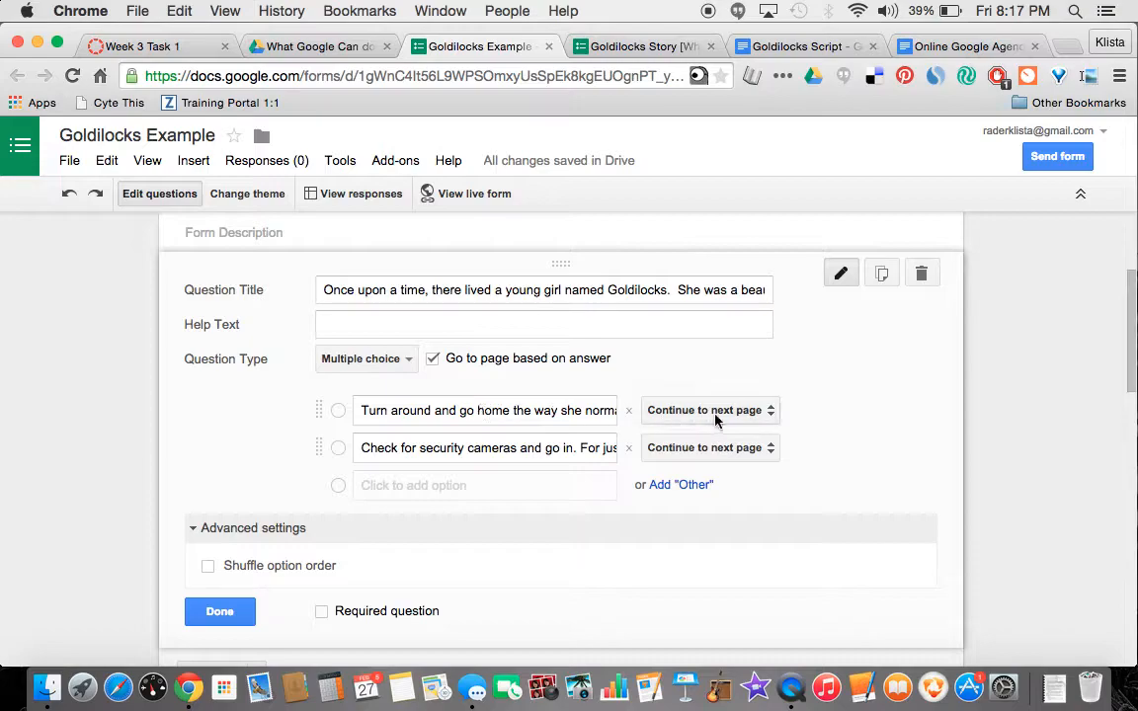
Step: Route page 1's "Turn around and go home" answer to page 2 and the security cameras answer to page 3, and finish editing the question
{"action": "left_click", "coordinate": [768, 411]}
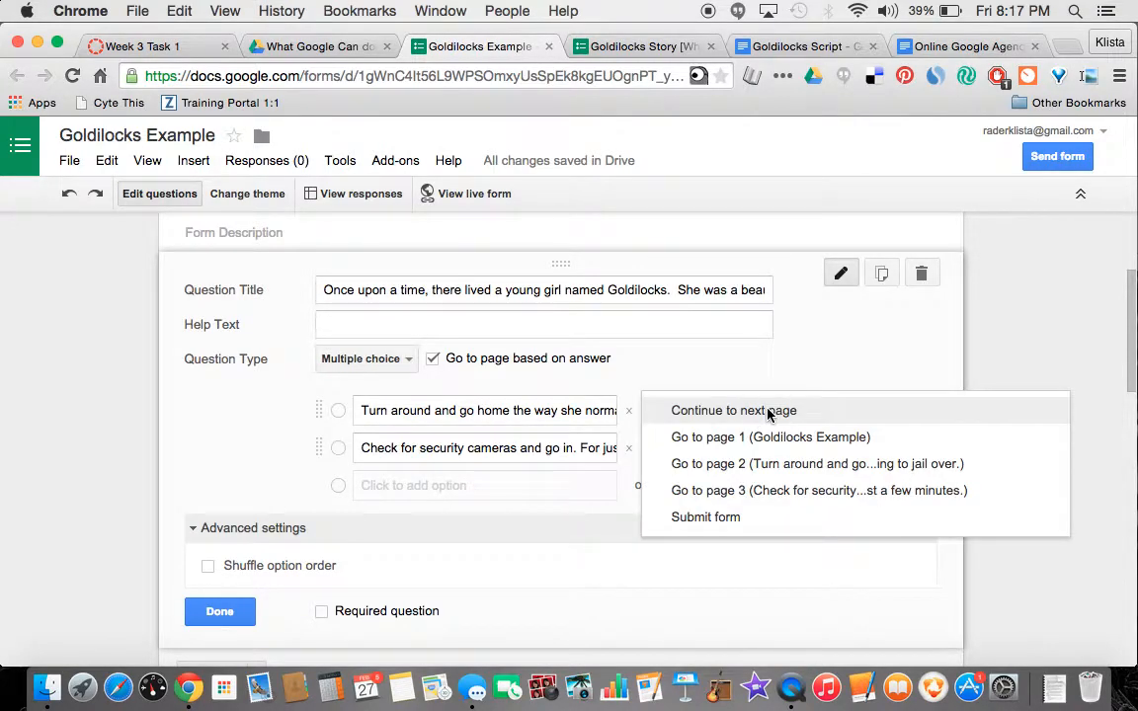
{"action": "left_click", "coordinate": [780, 464]}
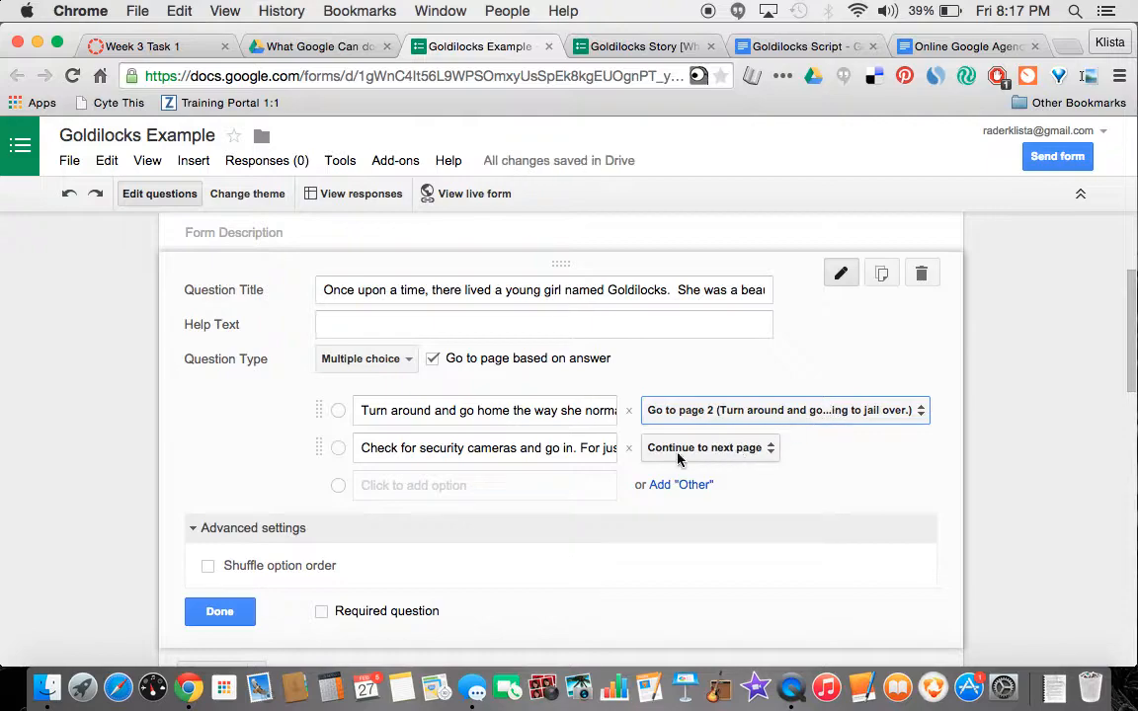
{"action": "left_click", "coordinate": [741, 450]}
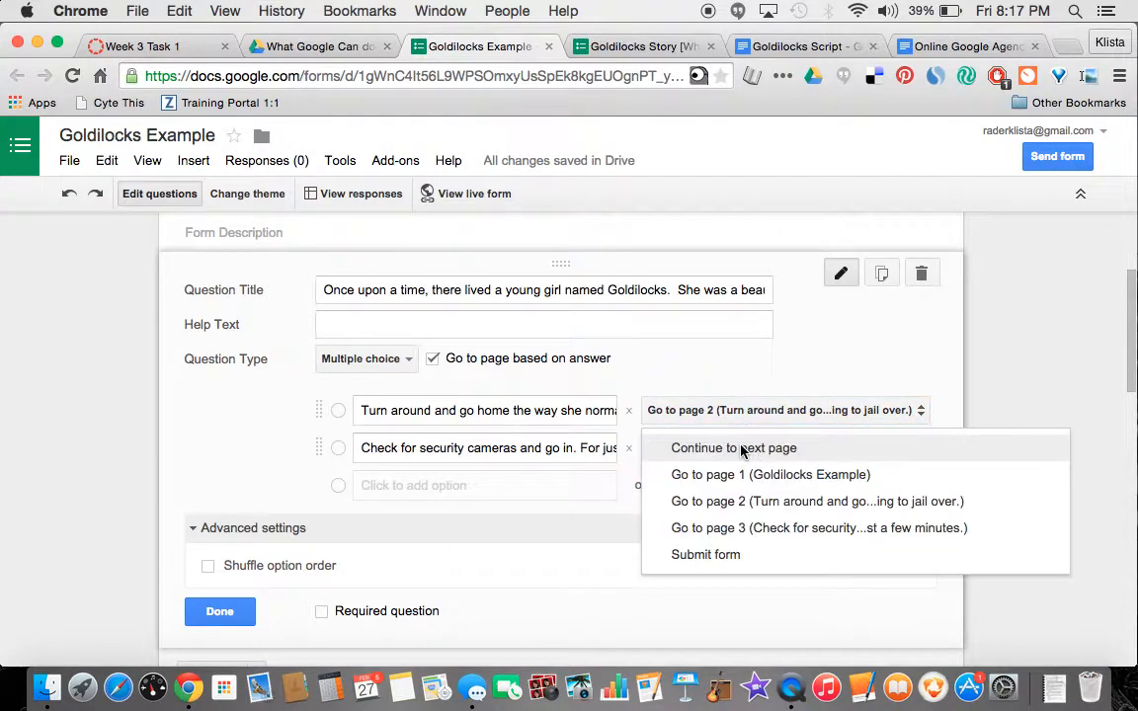
{"action": "left_click", "coordinate": [732, 527]}
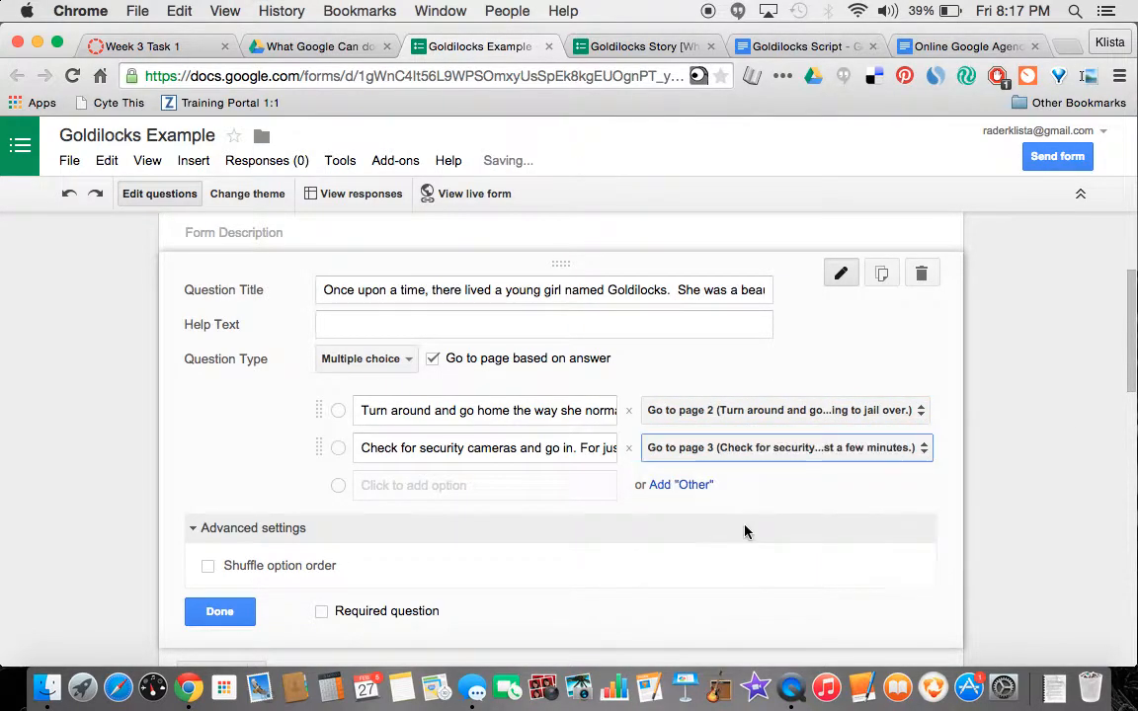
{"action": "left_click", "coordinate": [226, 611]}
Step: Enable "Go to page based on answer" for page 2's question, routing the security cameras answer to page 3 and "Turn around and go home. NOW!" to page 2
{"action": "scroll", "coordinate": [436, 568], "scroll_direction": "down", "scroll_amount": 5}
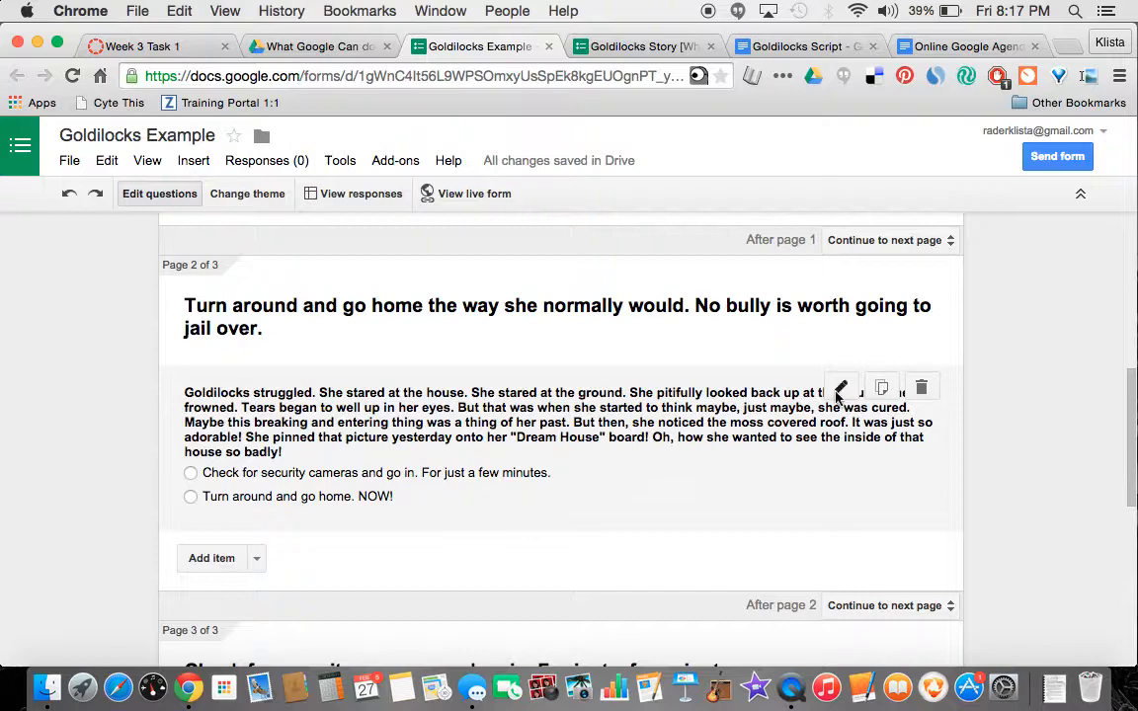
{"action": "left_click", "coordinate": [840, 395]}
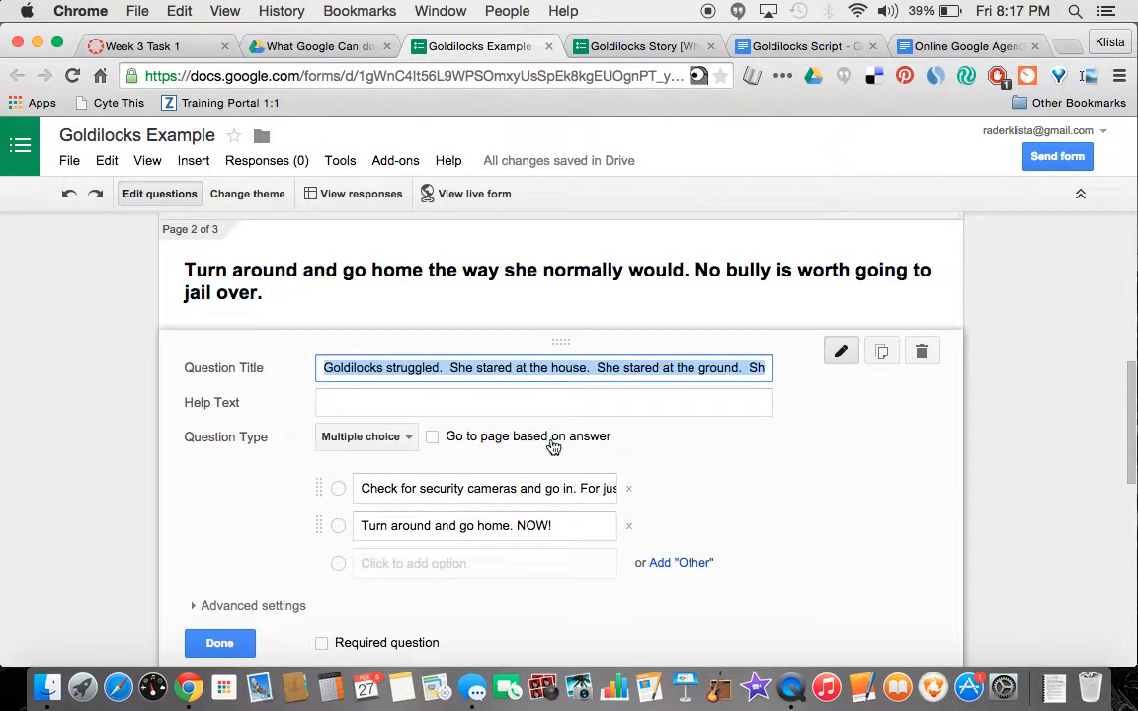
{"action": "left_click", "coordinate": [433, 436]}
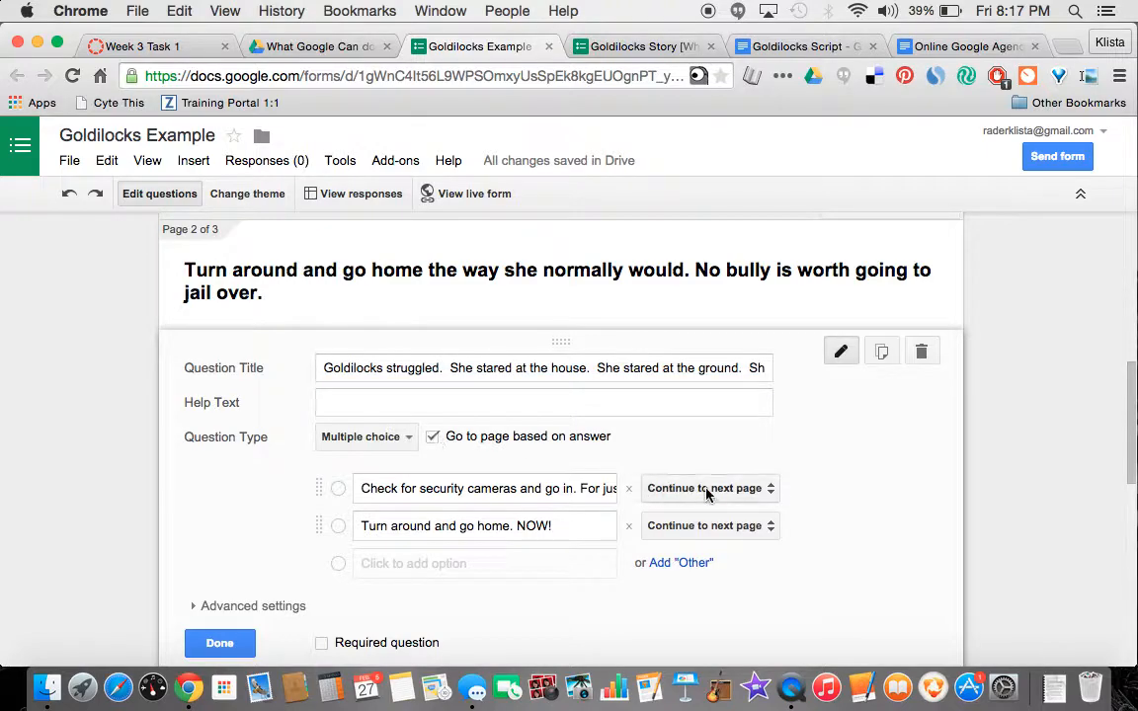
{"action": "left_click", "coordinate": [764, 490]}
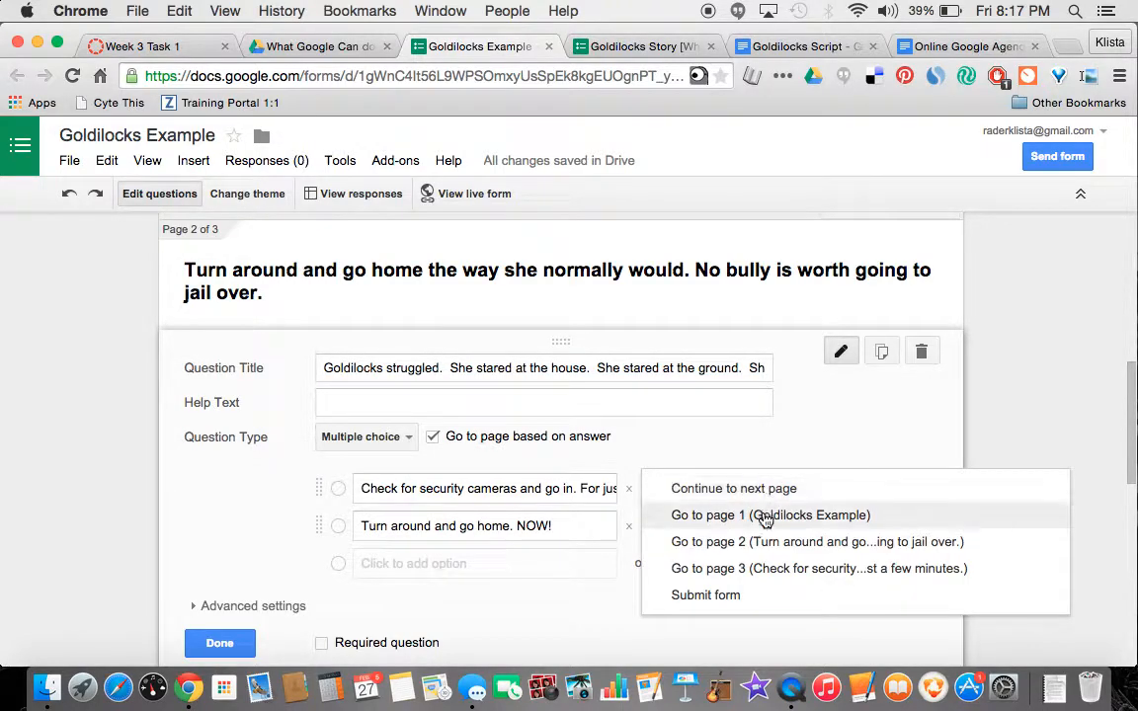
{"action": "left_click", "coordinate": [761, 568]}
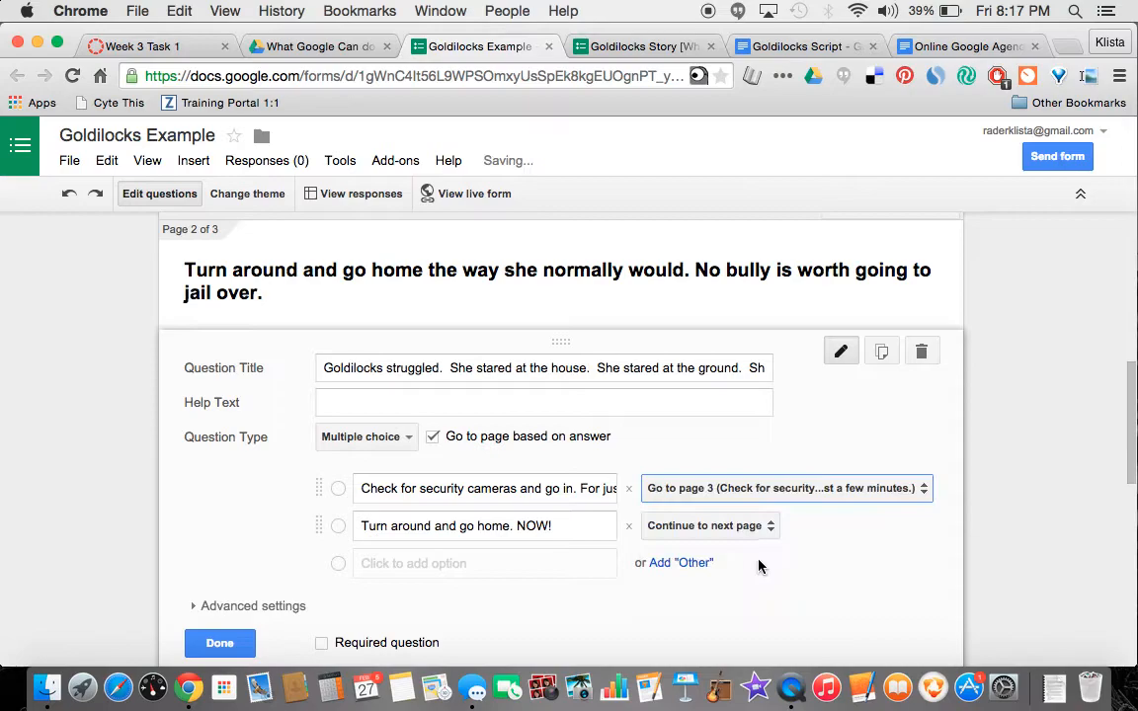
{"action": "left_click", "coordinate": [767, 527]}
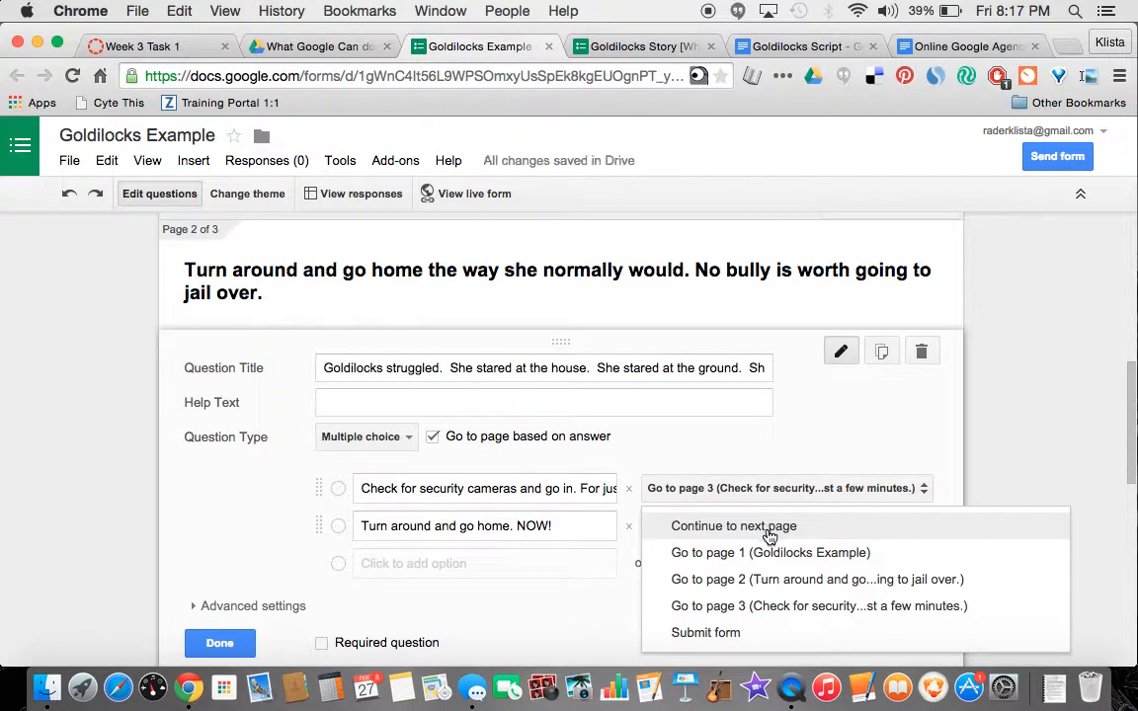
{"action": "left_click", "coordinate": [763, 584]}
{"action": "scroll", "coordinate": [646, 590], "scroll_direction": "down", "scroll_amount": 1}
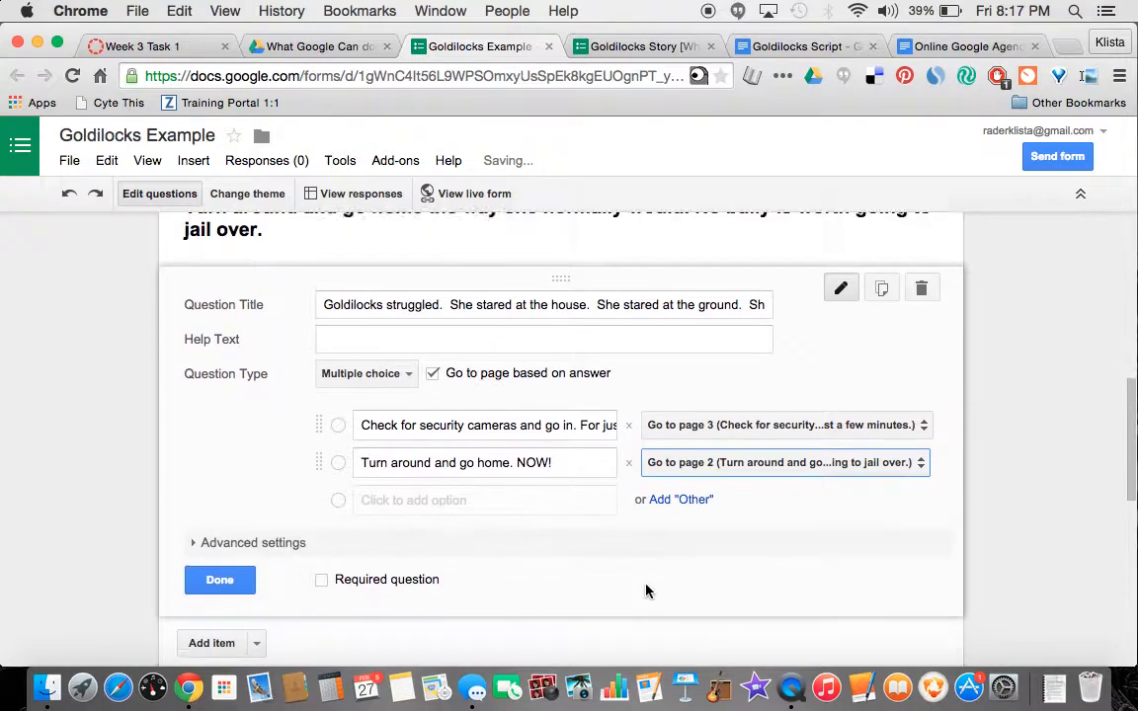
{"action": "left_click", "coordinate": [217, 546]}
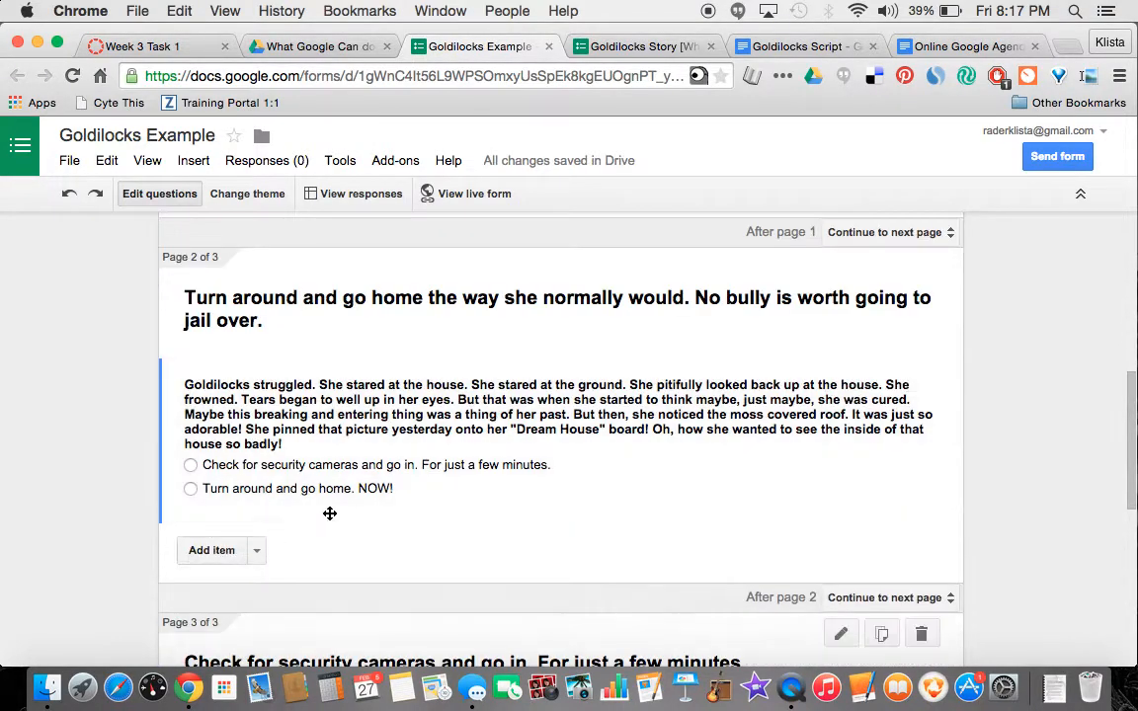
Step: Enable "Go to page based on answer" for page 3's question and route "Turn around and go home. NOW!" to page 2
{"action": "scroll", "coordinate": [414, 510], "scroll_direction": "down", "scroll_amount": 5}
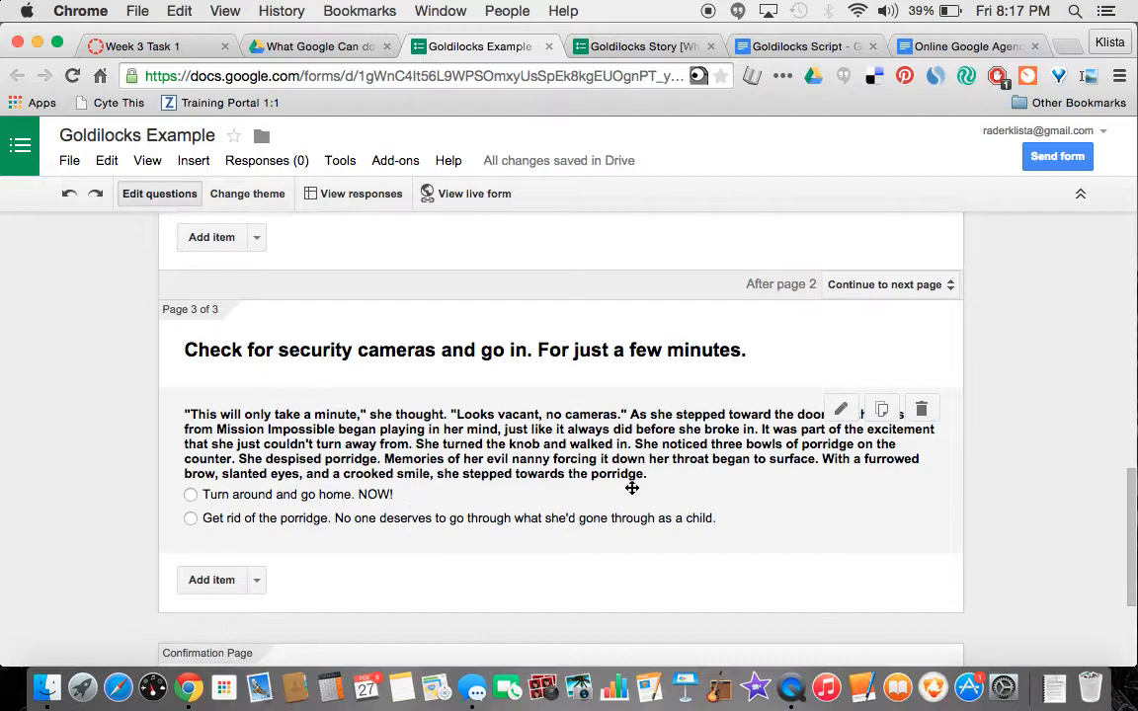
{"action": "left_click", "coordinate": [841, 409]}
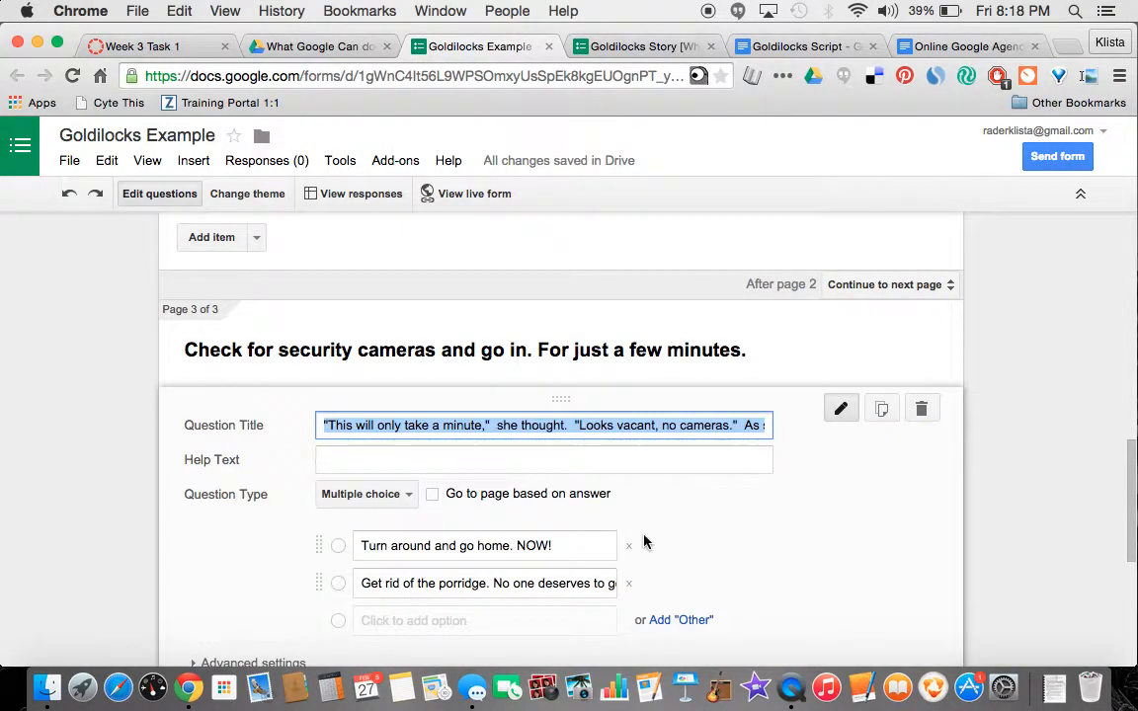
{"action": "left_click", "coordinate": [433, 494]}
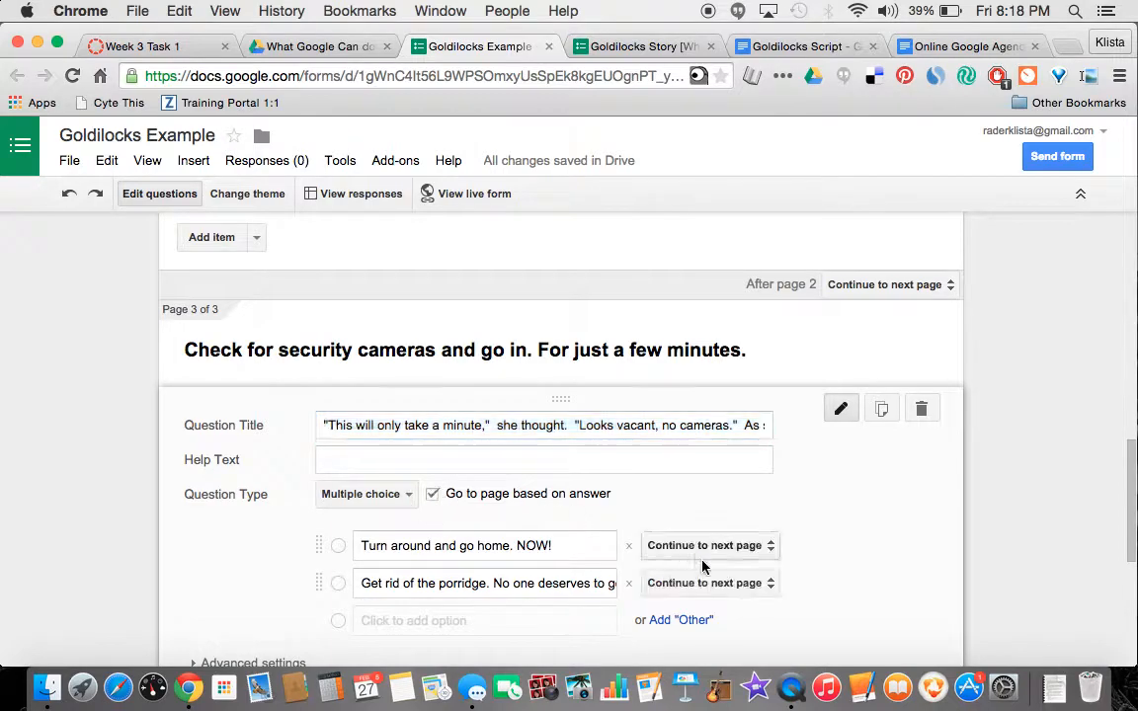
{"action": "left_click", "coordinate": [766, 544]}
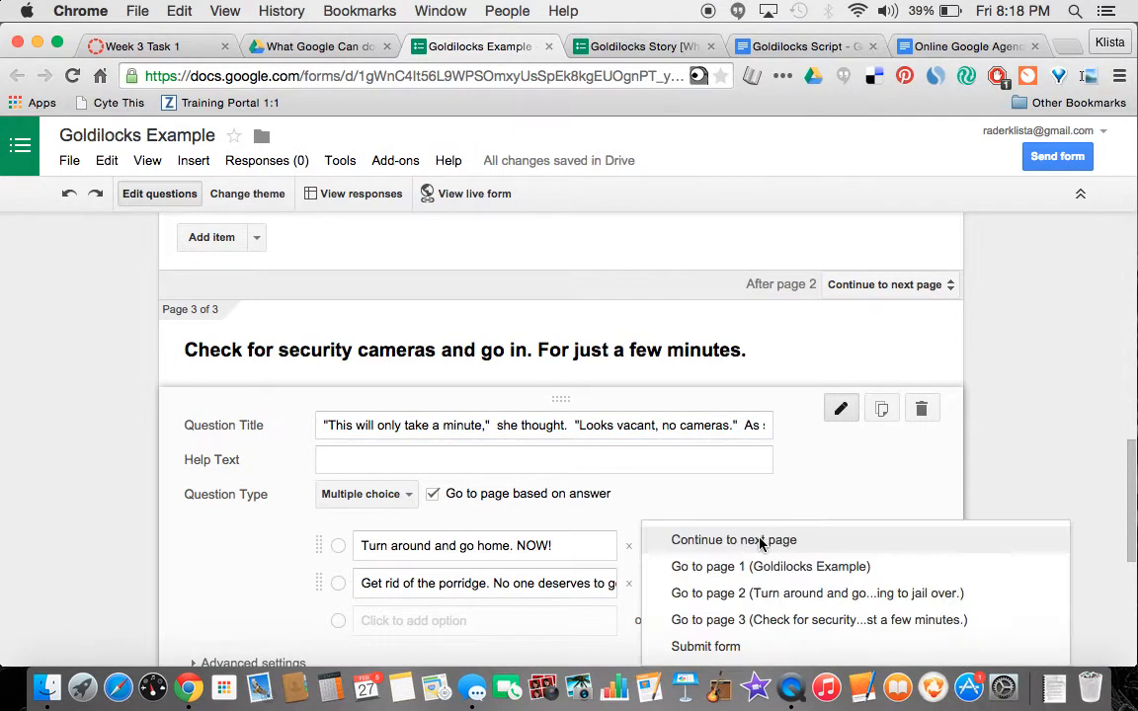
{"action": "left_click", "coordinate": [837, 593]}
{"action": "scroll", "coordinate": [755, 538], "scroll_direction": "down", "scroll_amount": 3}
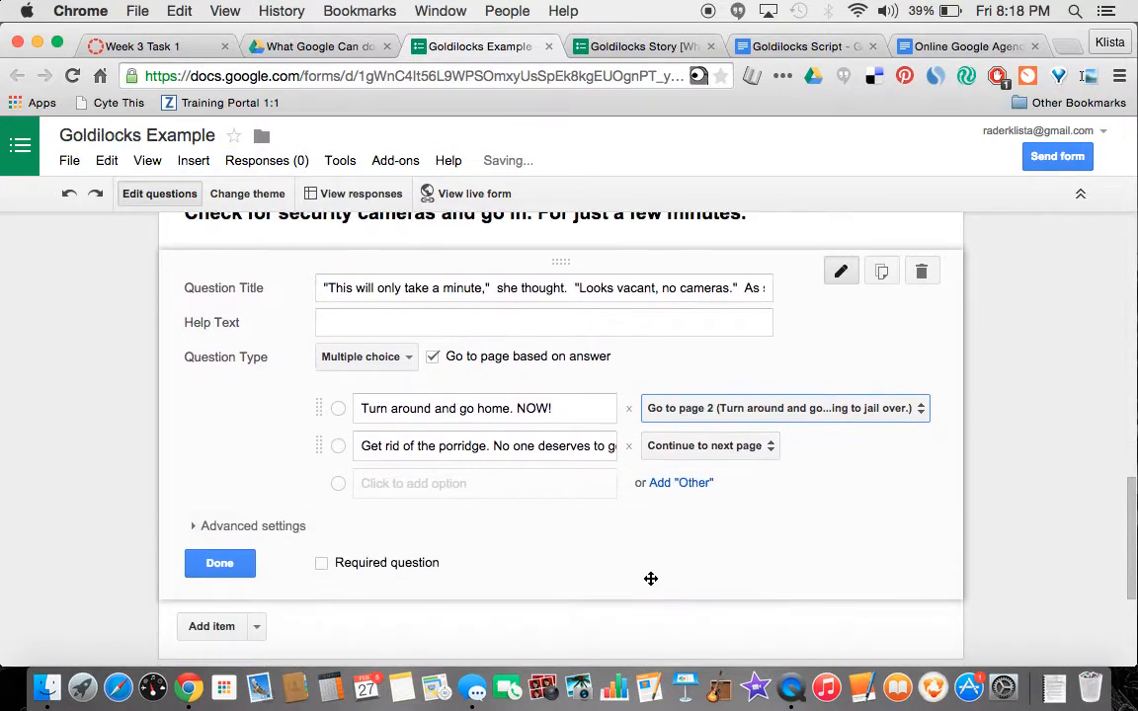
{"action": "left_click", "coordinate": [208, 562]}
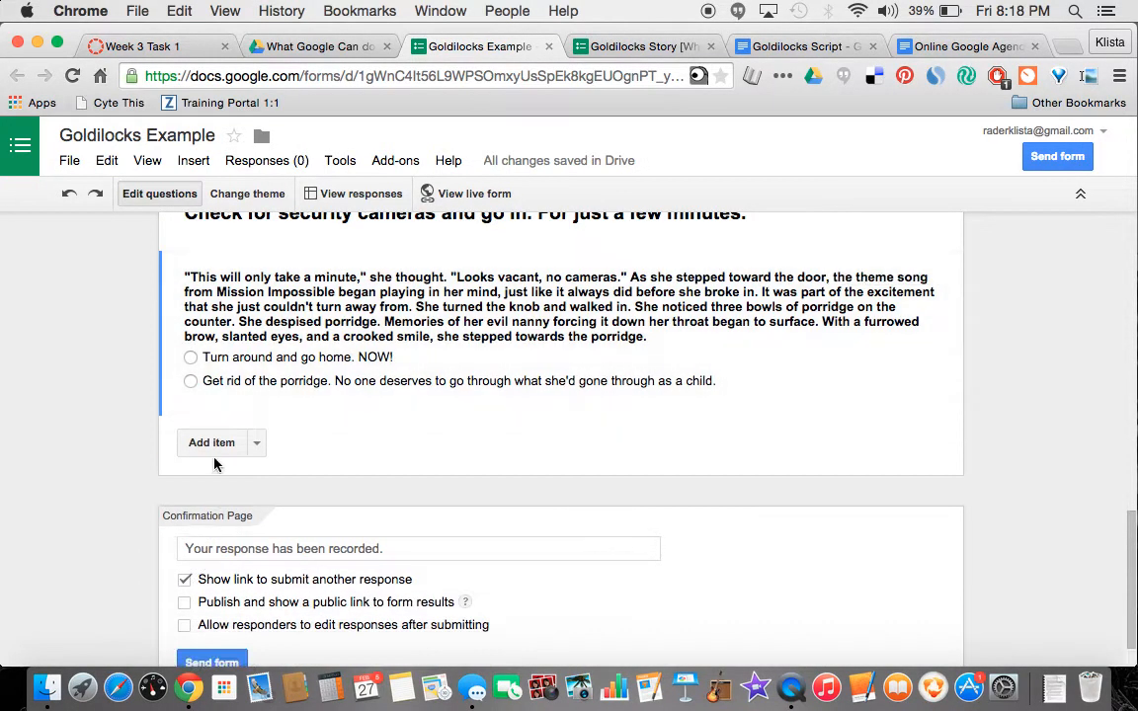
Step: Test the live form by choosing the turn around and go home answers on pages 1 and 2, and leave it without submitting
{"action": "scroll", "coordinate": [122, 418], "scroll_direction": "up", "scroll_amount": 5}
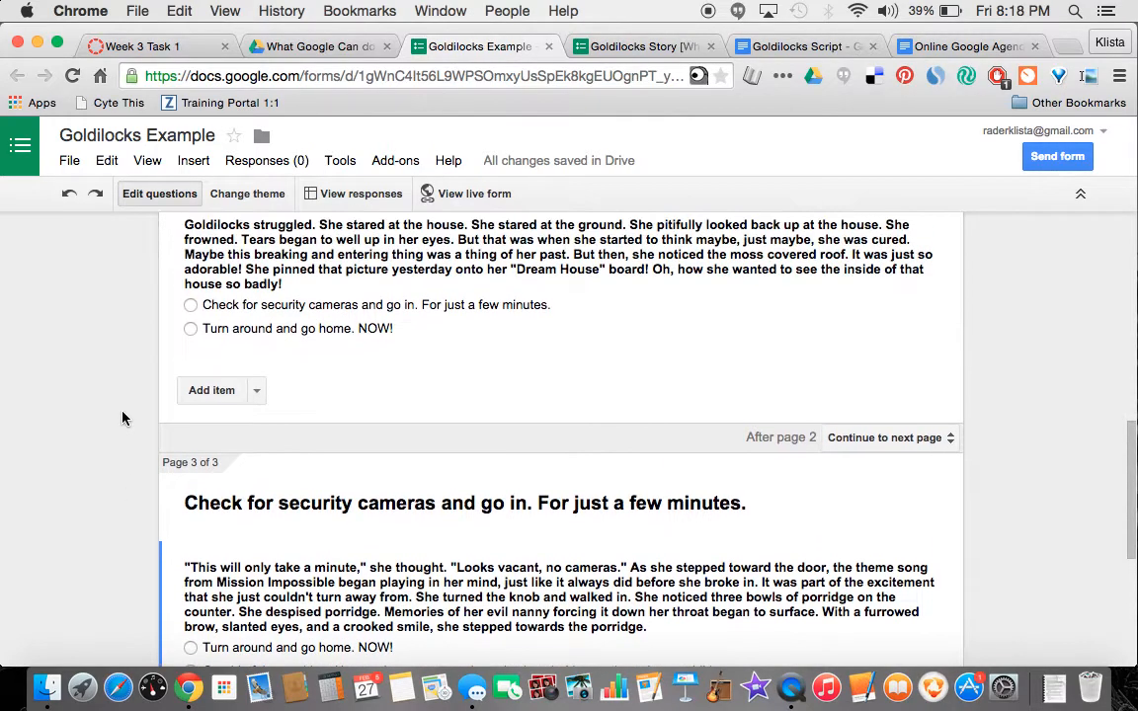
{"action": "scroll", "coordinate": [123, 418], "scroll_direction": "down", "scroll_amount": 1}
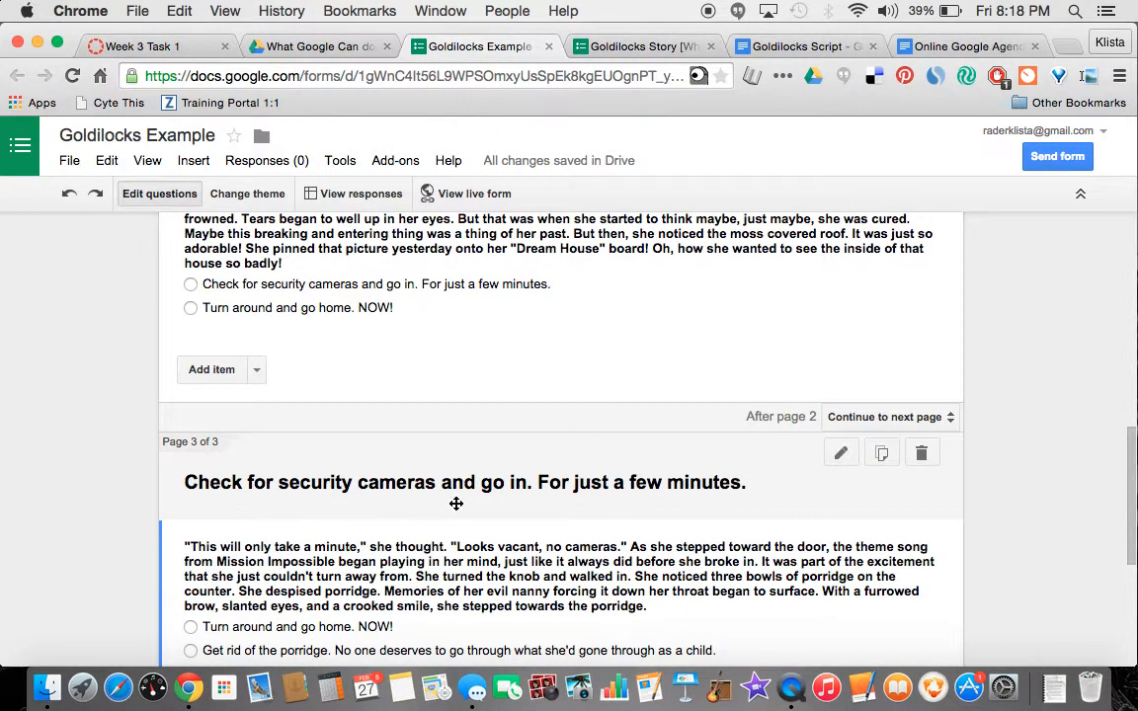
{"action": "scroll", "coordinate": [455, 503], "scroll_direction": "down", "scroll_amount": 3}
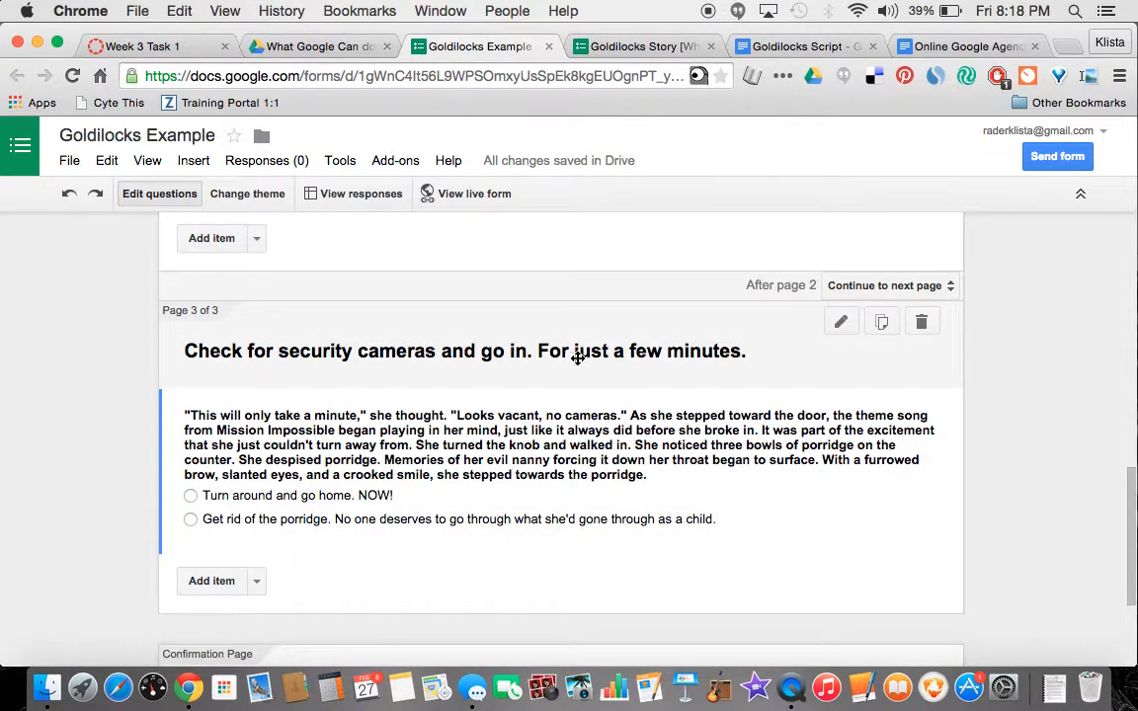
{"action": "scroll", "coordinate": [498, 338], "scroll_direction": "up", "scroll_amount": 10}
{"action": "left_click", "coordinate": [479, 202]}
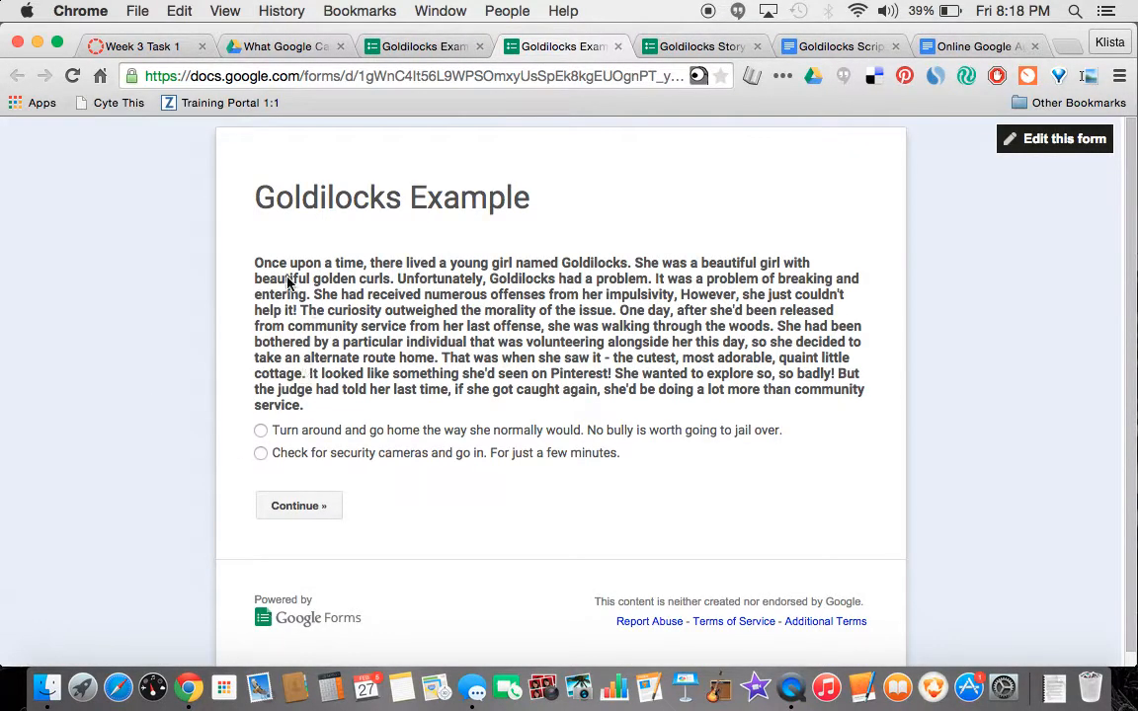
{"action": "left_click", "coordinate": [260, 433]}
{"action": "left_click", "coordinate": [282, 506]}
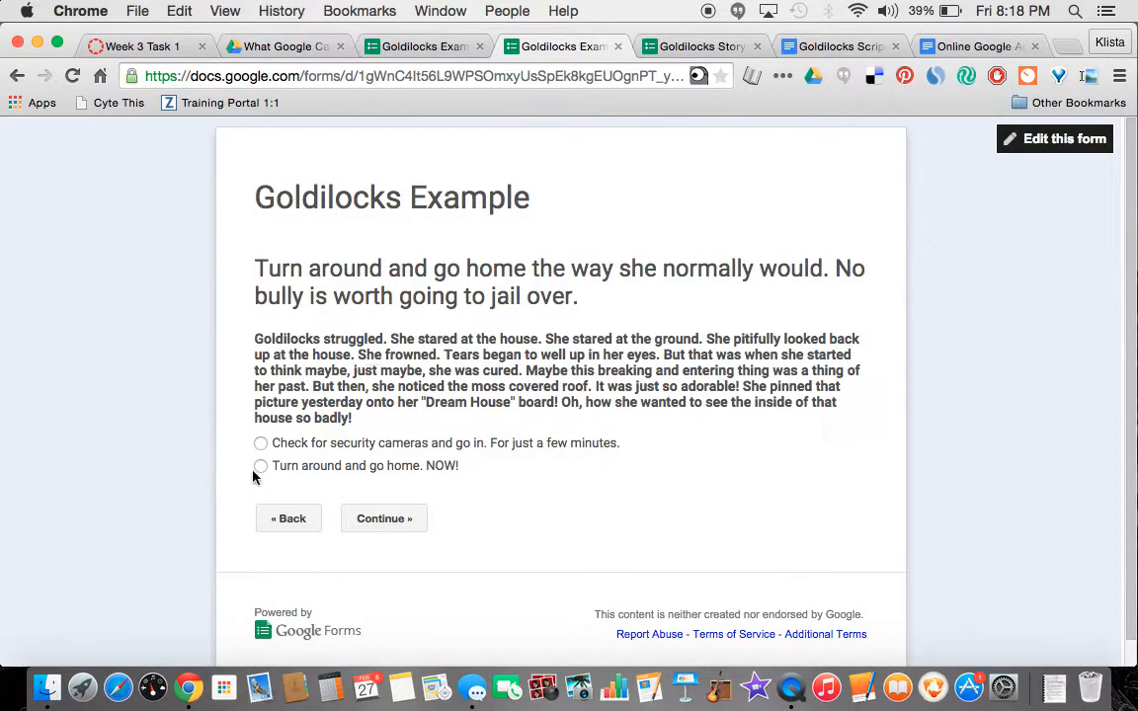
{"action": "left_click", "coordinate": [368, 521]}
{"action": "left_click", "coordinate": [618, 47]}
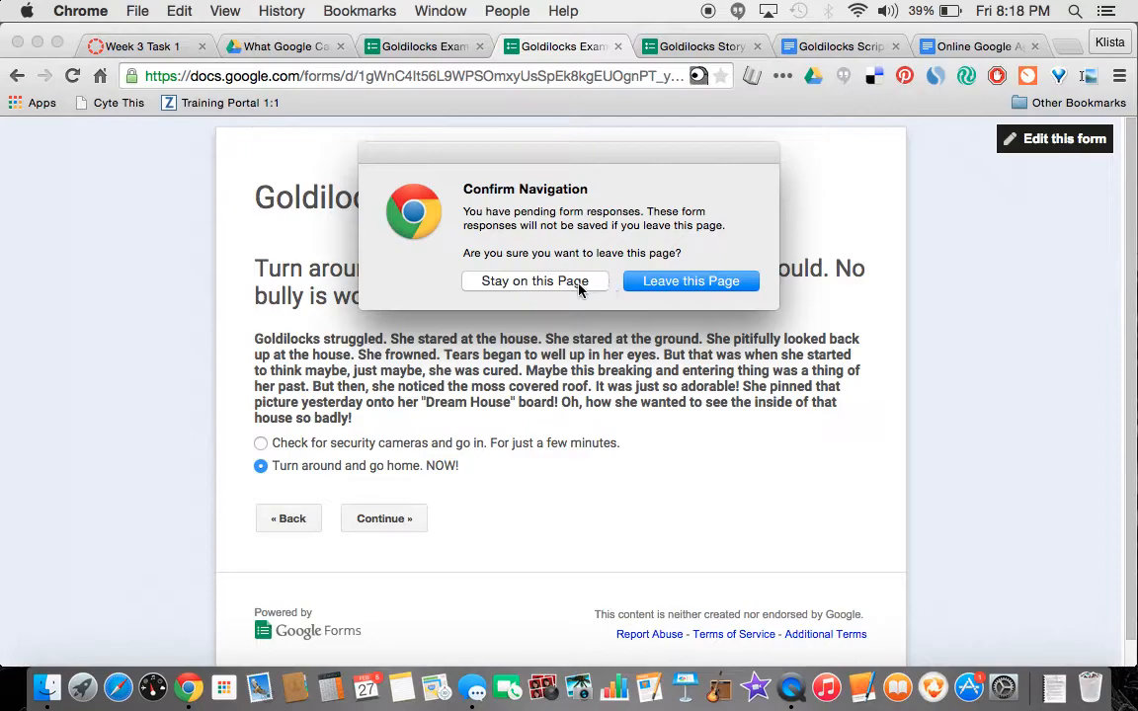
{"action": "left_click", "coordinate": [640, 281]}
Step: Review the form's questions and answer choices from page 3 back up to page 1
{"action": "scroll", "coordinate": [494, 395], "scroll_direction": "down", "scroll_amount": 2}
{"action": "scroll", "coordinate": [469, 431], "scroll_direction": "down", "scroll_amount": 1}
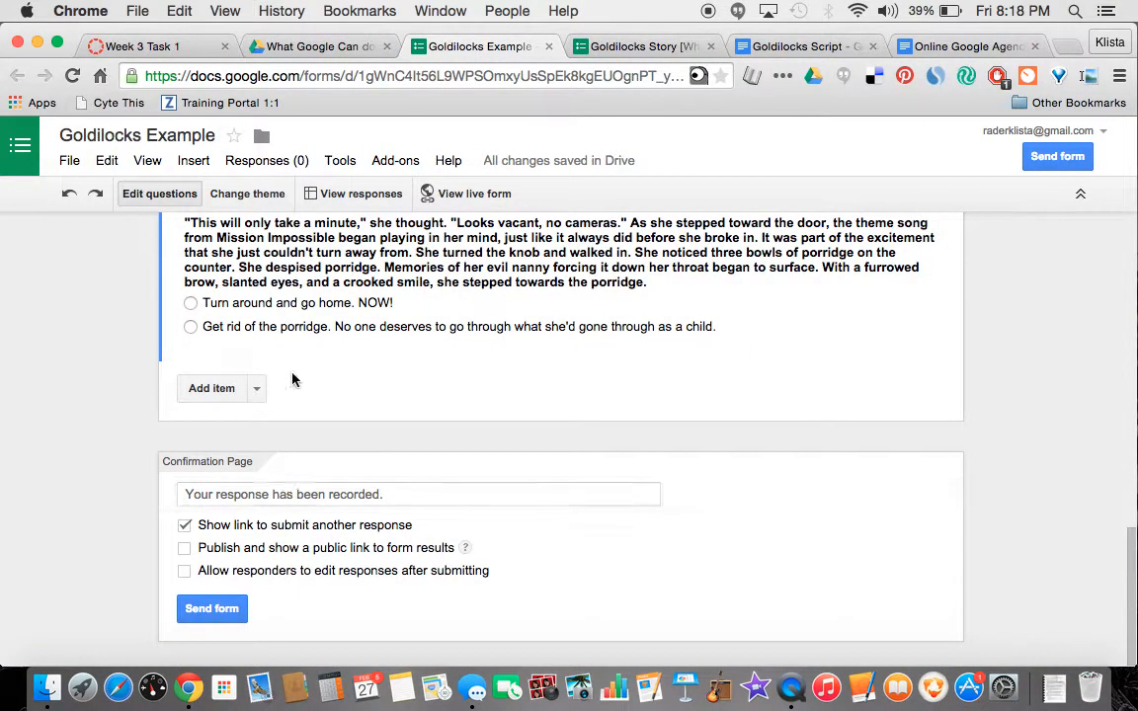
{"action": "scroll", "coordinate": [287, 384], "scroll_direction": "up", "scroll_amount": 2}
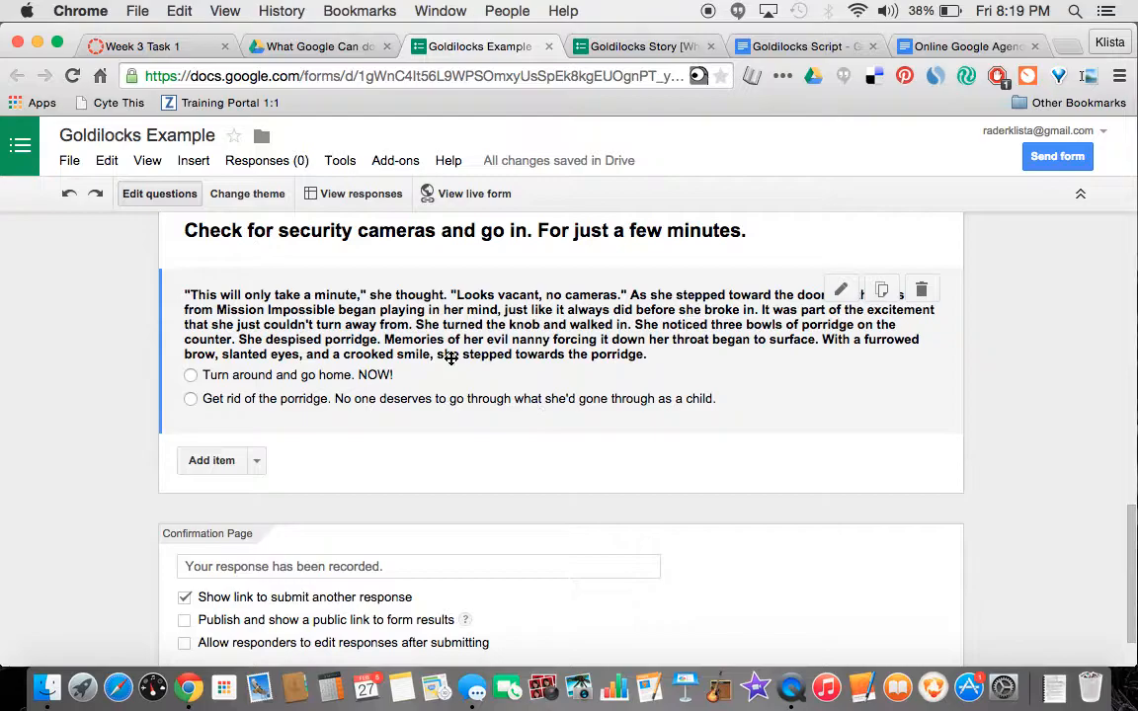
{"action": "scroll", "coordinate": [450, 358], "scroll_direction": "up", "scroll_amount": 5}
{"action": "scroll", "coordinate": [451, 361], "scroll_direction": "up", "scroll_amount": 5}
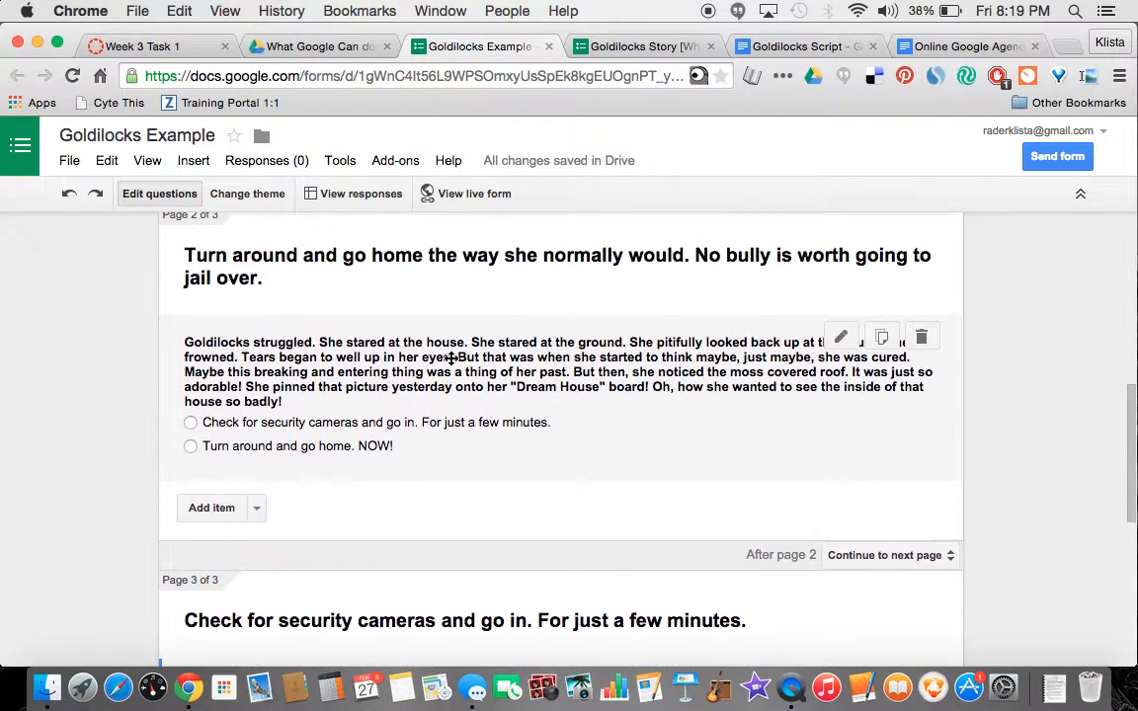
{"action": "scroll", "coordinate": [450, 362], "scroll_direction": "up", "scroll_amount": 3}
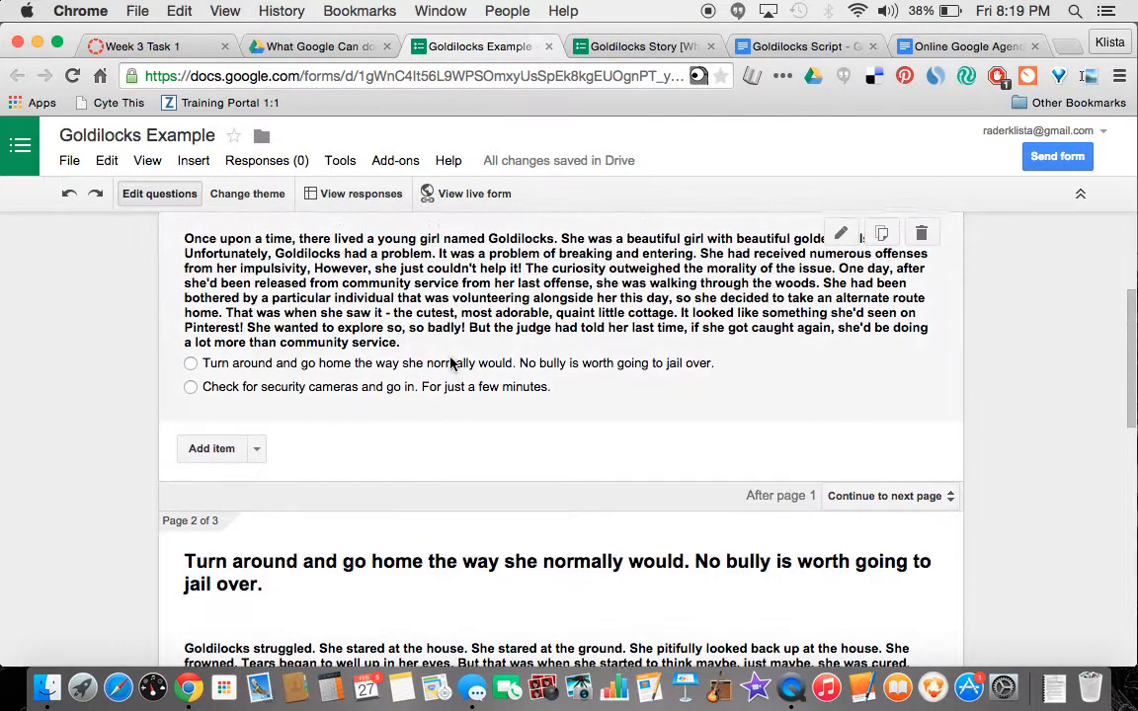
{"action": "scroll", "coordinate": [451, 357], "scroll_direction": "up", "scroll_amount": 5}
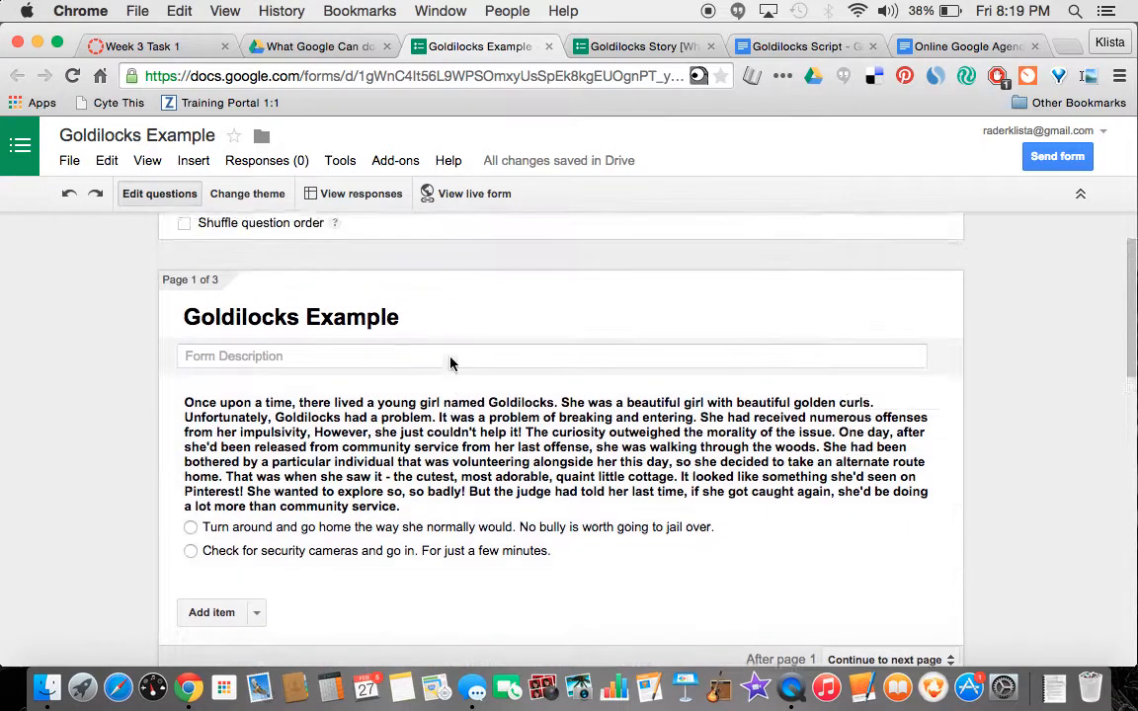